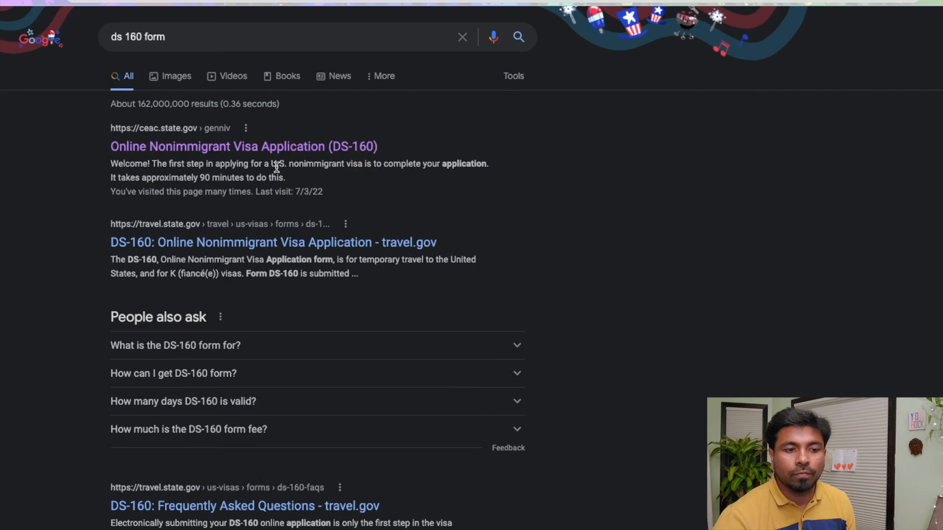
Open the 'Online Nonimmigrant Visa Application (DS-160)' site from the search results
{"action": "left_click", "coordinate": [251, 150]}
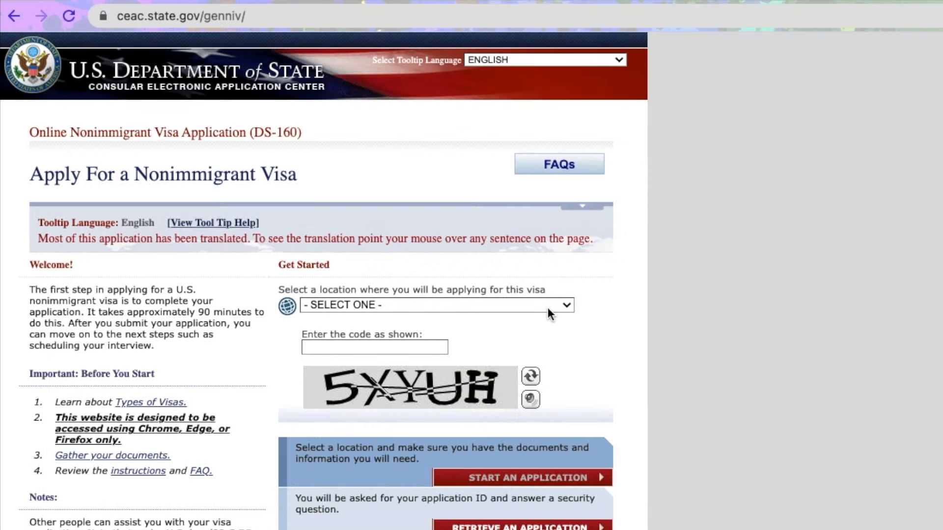
Open the application location list on the DS-160 start page
{"action": "left_click", "coordinate": [548, 309]}
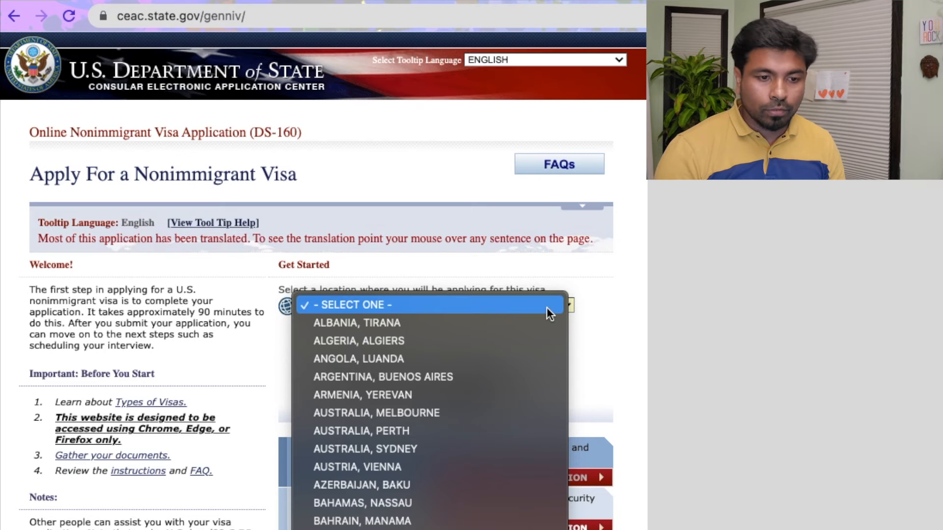
Choose INDIA, CHENNAI as the application location and enter the displayed captcha code
{"action": "scroll", "coordinate": [546, 307], "scroll_direction": "down", "scroll_amount": 10}
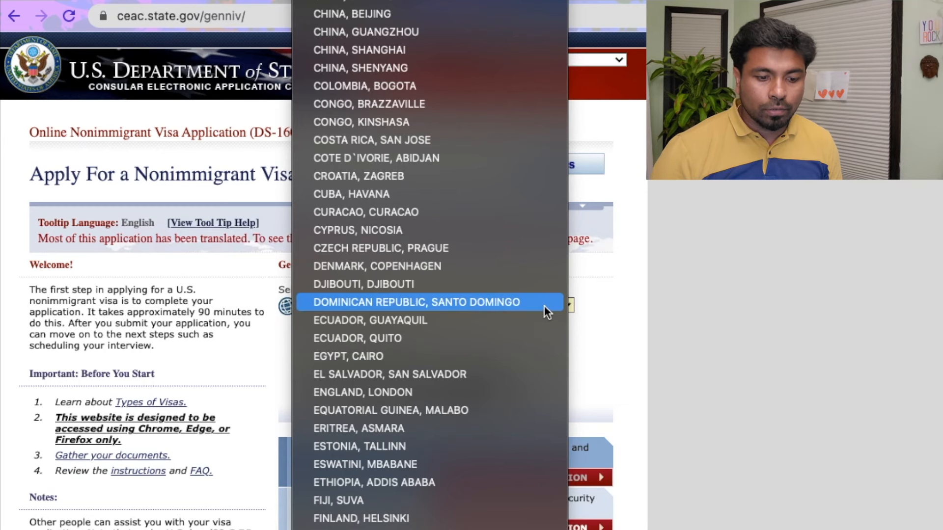
{"action": "key", "text": "Down"}
{"action": "key", "text": "Down"}
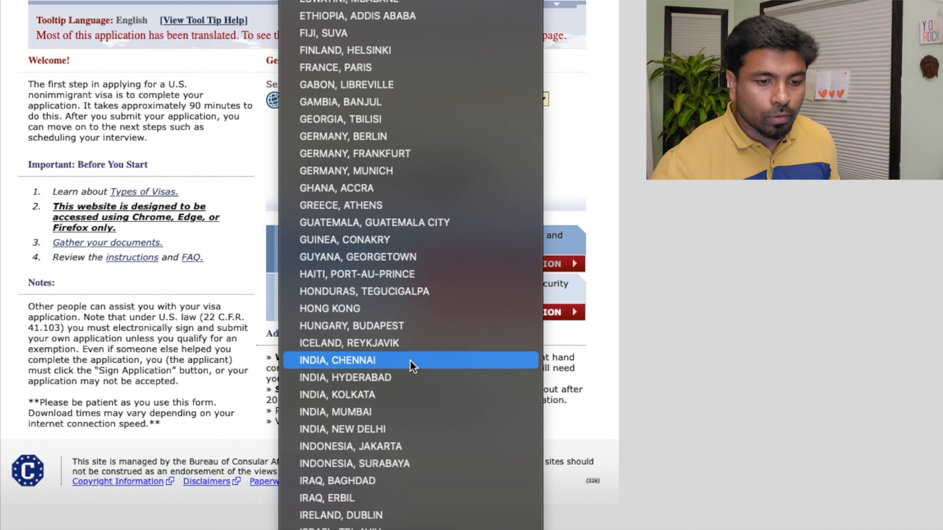
{"action": "left_click", "coordinate": [410, 361]}
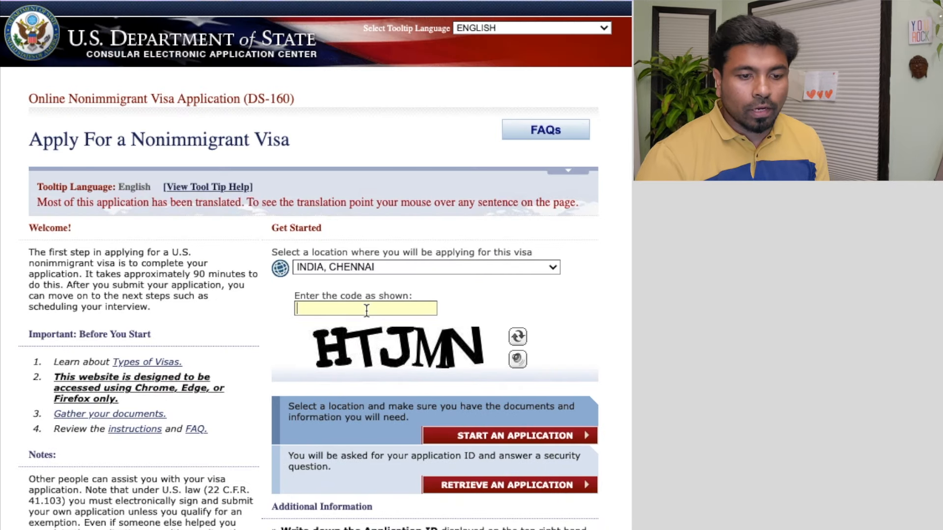
{"action": "left_click", "coordinate": [366, 309]}
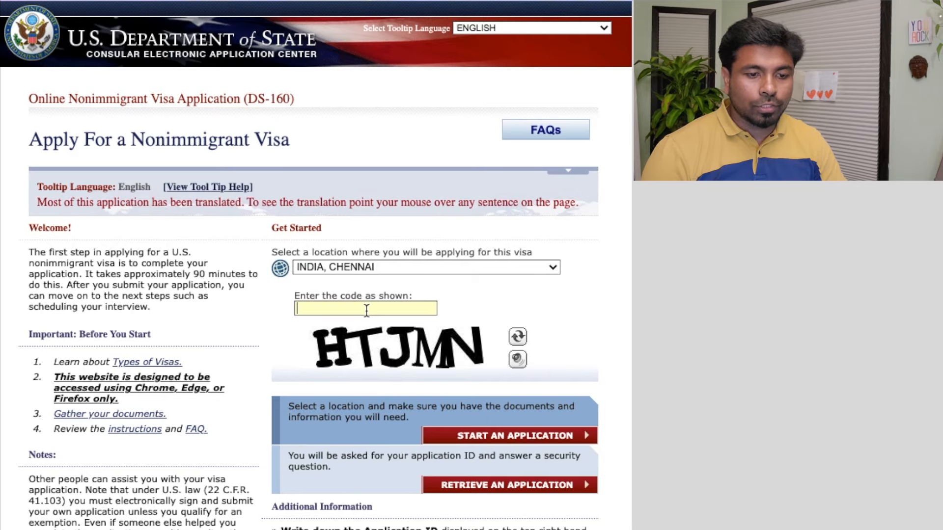
{"action": "type", "text": "HTJMN"}
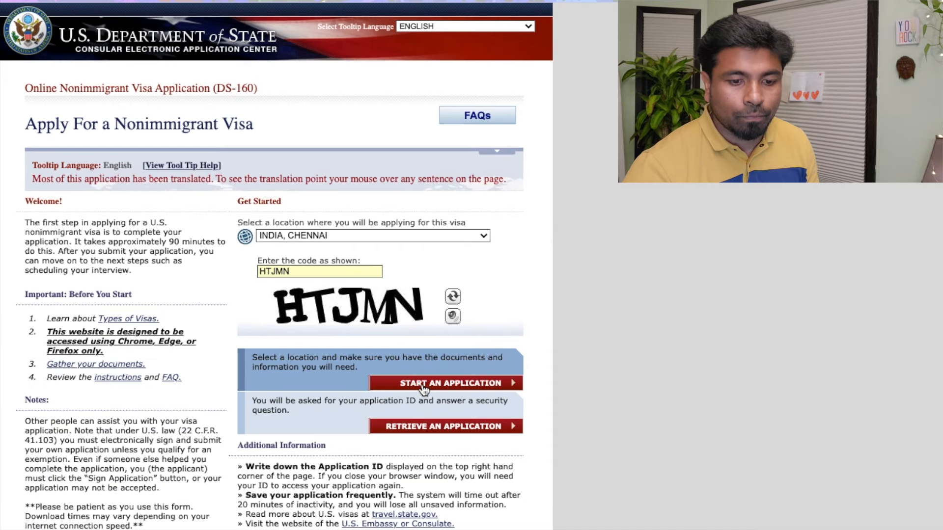
Start a new application and accept the Computer Fraud and Abuse Act notices
{"action": "left_click", "coordinate": [426, 383]}
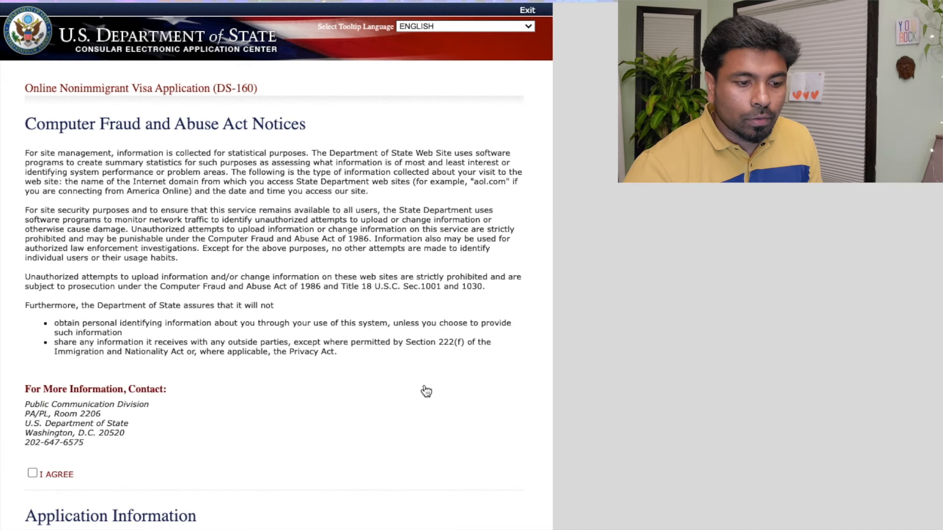
{"action": "scroll", "coordinate": [370, 374], "scroll_direction": "down", "scroll_amount": 5}
{"action": "scroll", "coordinate": [217, 333], "scroll_direction": "up", "scroll_amount": 1}
{"action": "scroll", "coordinate": [217, 333], "scroll_direction": "up", "scroll_amount": 5}
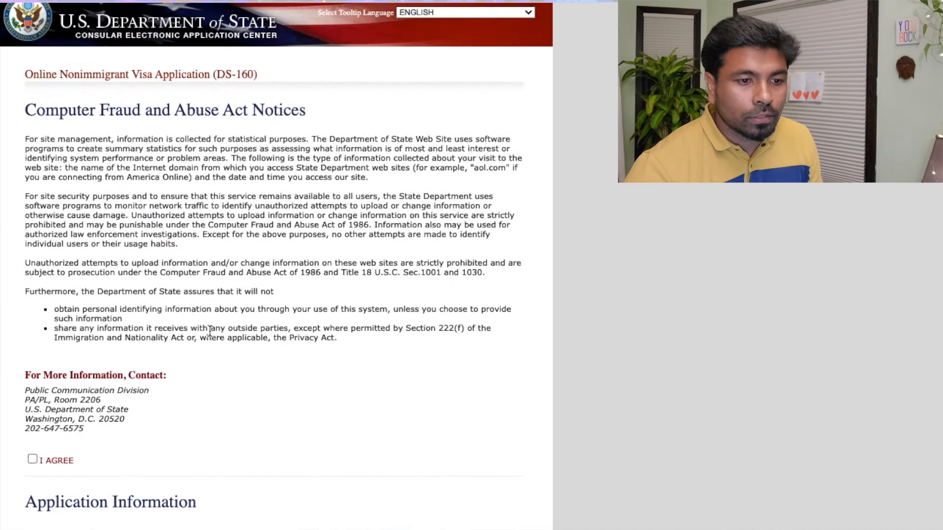
{"action": "left_click", "coordinate": [33, 460]}
{"action": "scroll", "coordinate": [211, 455], "scroll_direction": "down", "scroll_amount": 6}
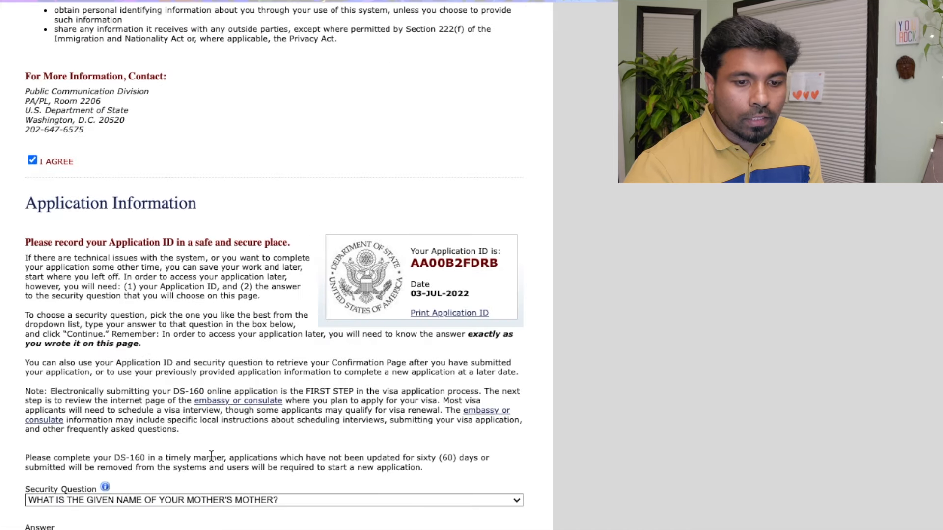
Select the new Application ID to copy it, and bring up the security question list
{"action": "double_click", "coordinate": [470, 269]}
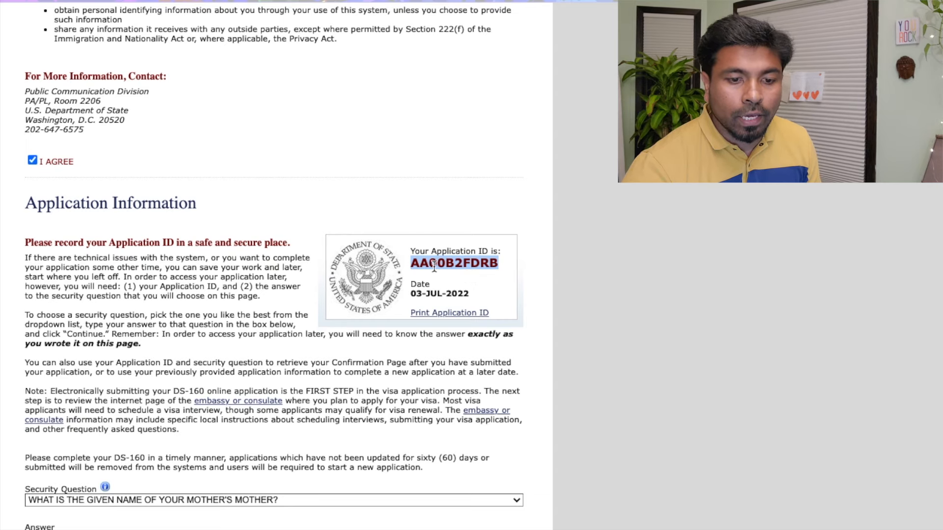
{"action": "left_click", "coordinate": [416, 266]}
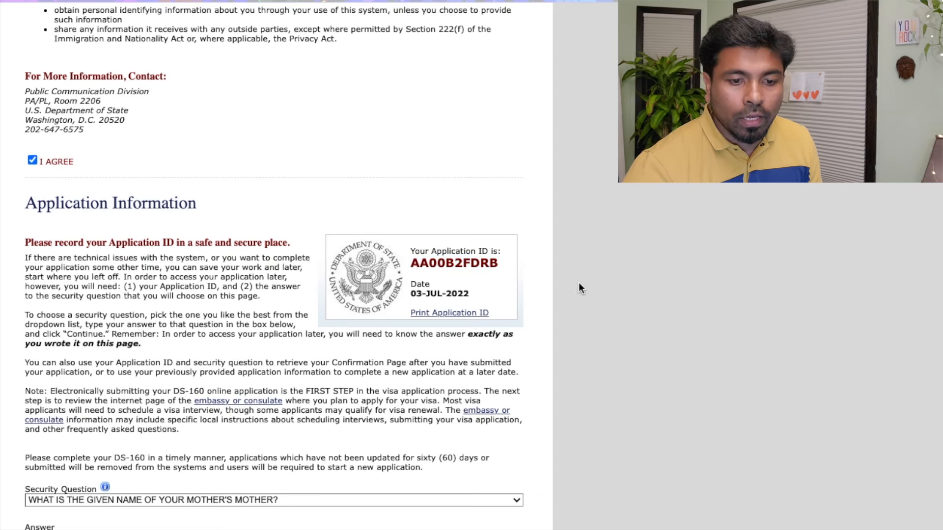
{"action": "double_click", "coordinate": [430, 266]}
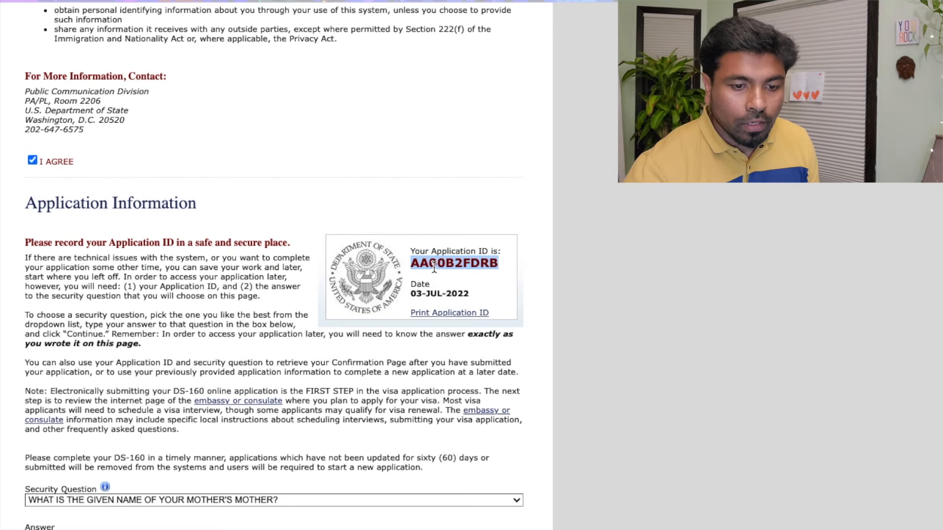
{"action": "left_click", "coordinate": [295, 500]}
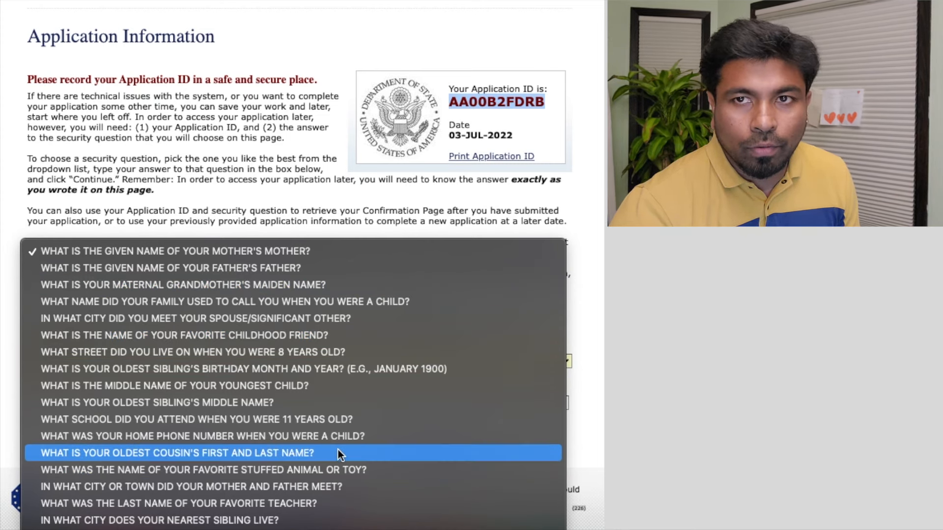
Choose the mother's mother given-name question, enter the grandmother's given name, and continue to Personal 1
{"action": "left_click", "coordinate": [399, 251]}
{"action": "left_click", "coordinate": [282, 402]}
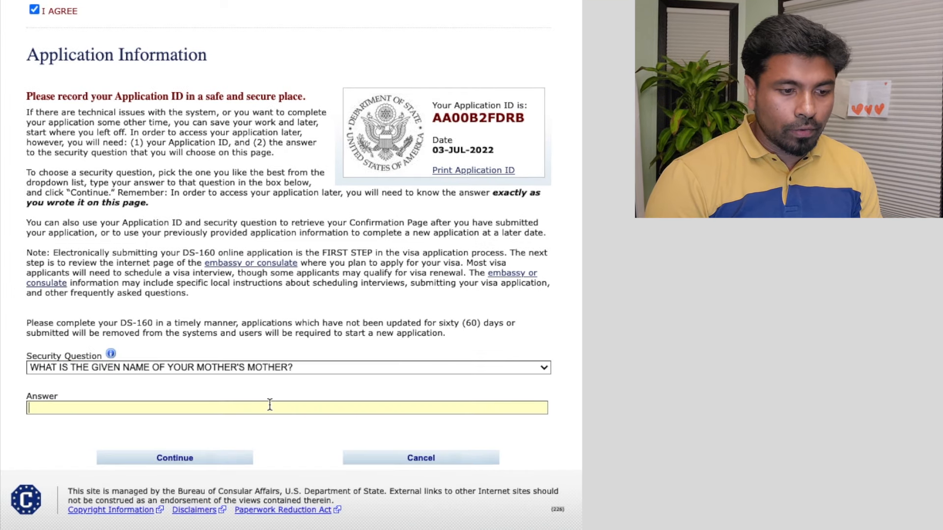
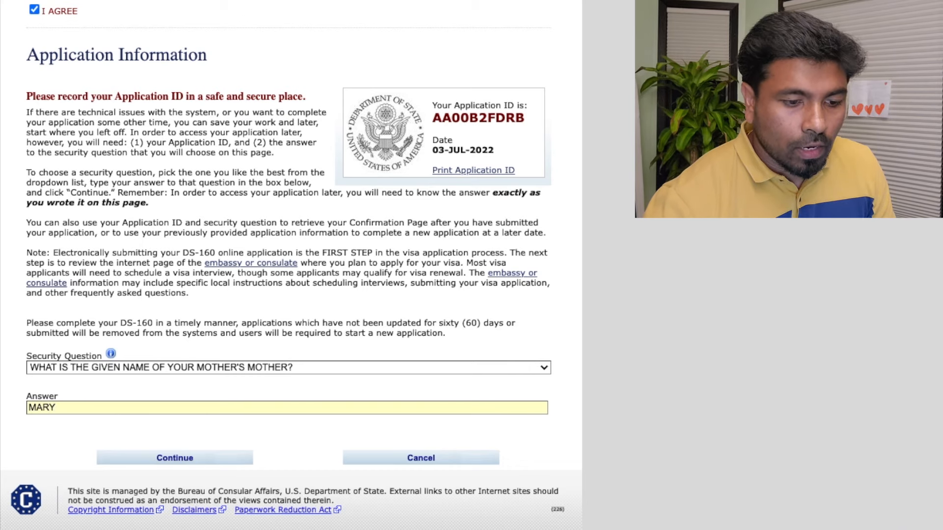
{"action": "left_click", "coordinate": [186, 458]}
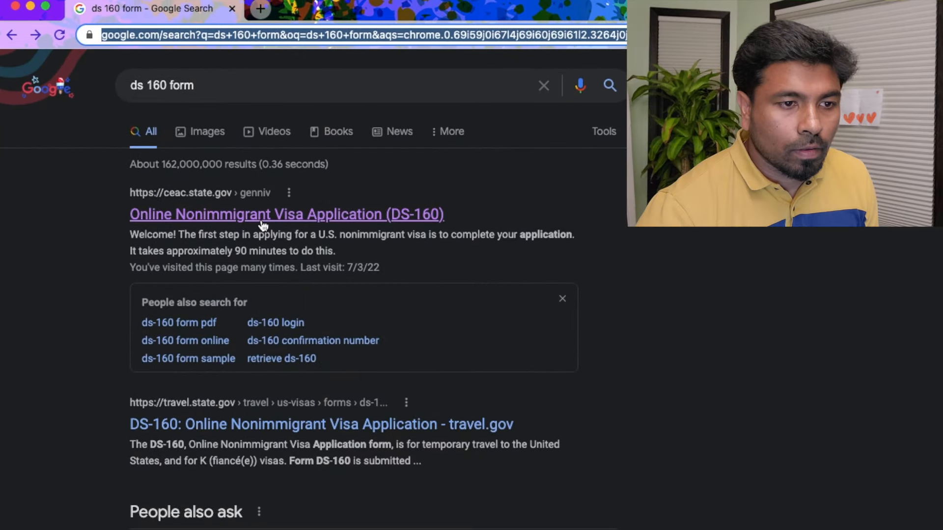
Reopen the DS-160 site, reselect INDIA, CHENNAI as location, and type the new captcha code
{"action": "left_click", "coordinate": [263, 208]}
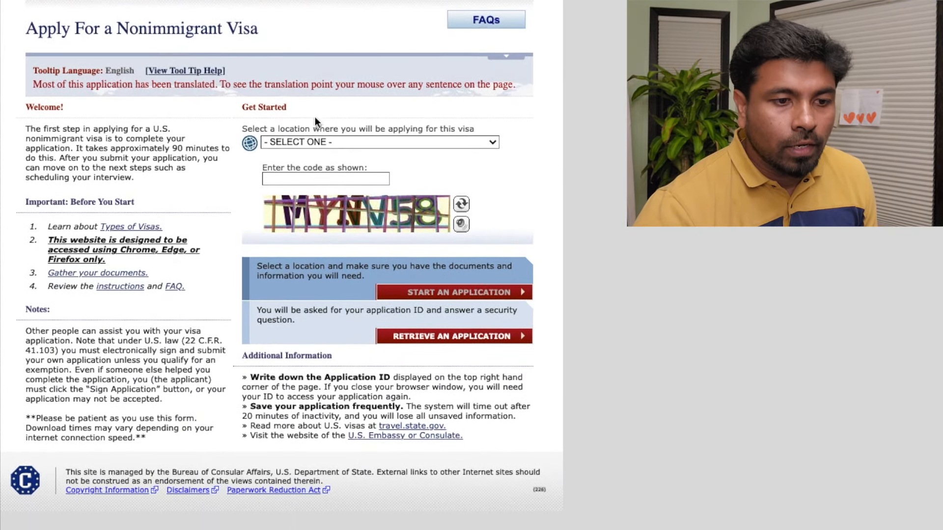
{"action": "left_click", "coordinate": [396, 168]}
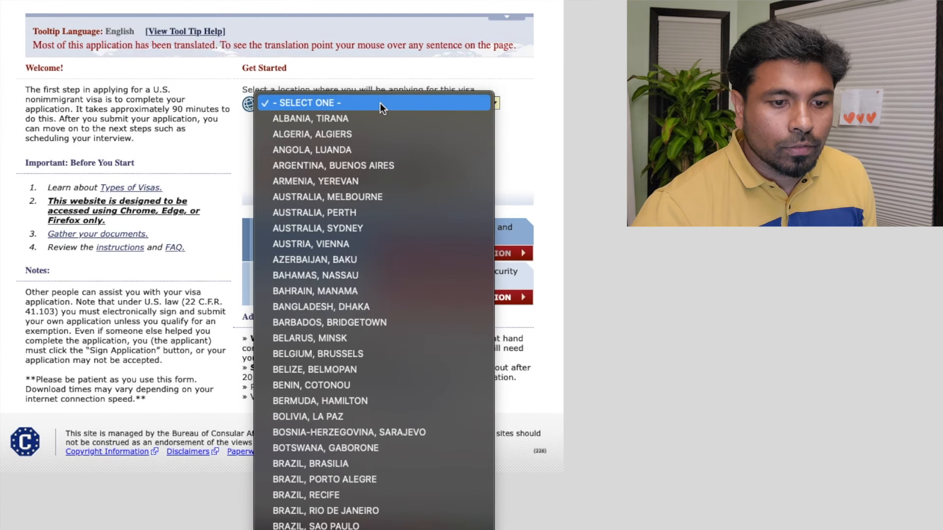
{"action": "scroll", "coordinate": [380, 103], "scroll_direction": "down", "scroll_amount": 10}
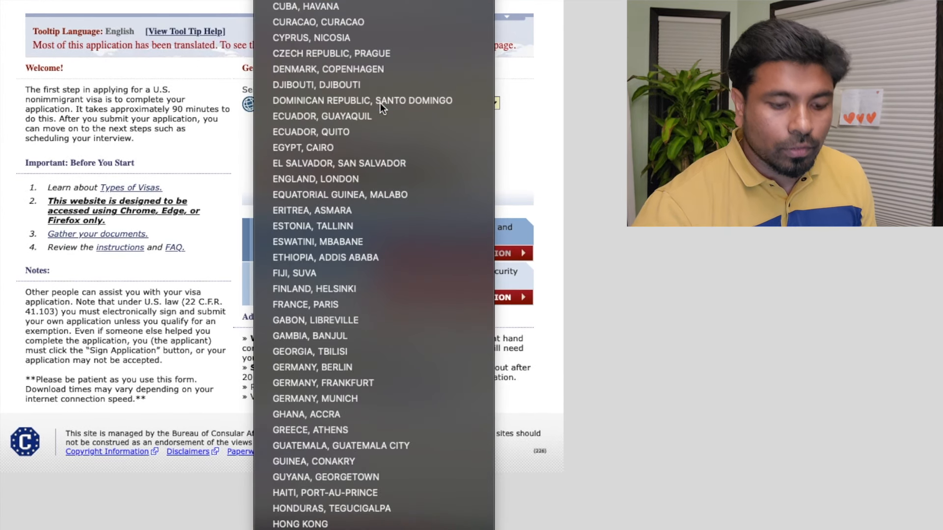
{"action": "key", "text": "Down"}
{"action": "key", "text": "Down"}
{"action": "key", "text": "Down"}
{"action": "key", "text": "Down"}
{"action": "key", "text": "Down"}
{"action": "key", "text": "Up"}
{"action": "key", "text": "Up"}
{"action": "key", "text": "Up"}
{"action": "key", "text": "Return"}
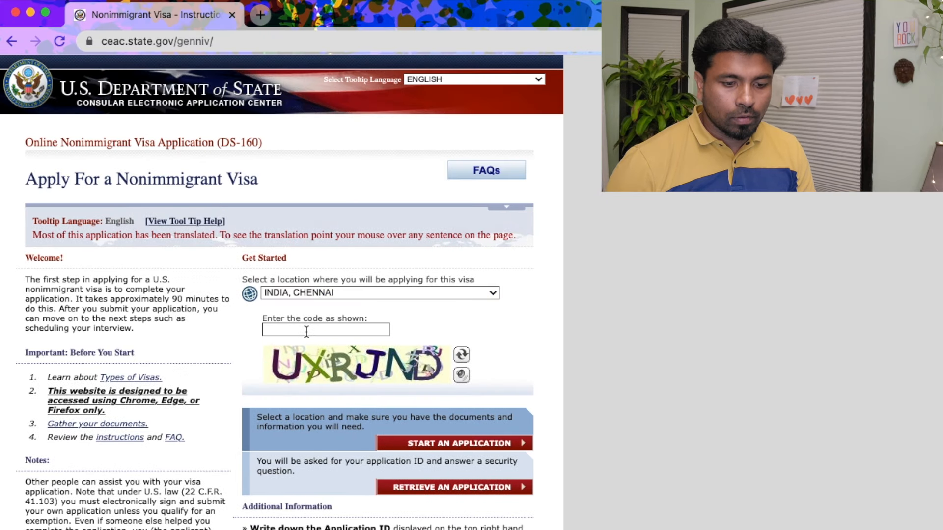
{"action": "left_click", "coordinate": [306, 140]}
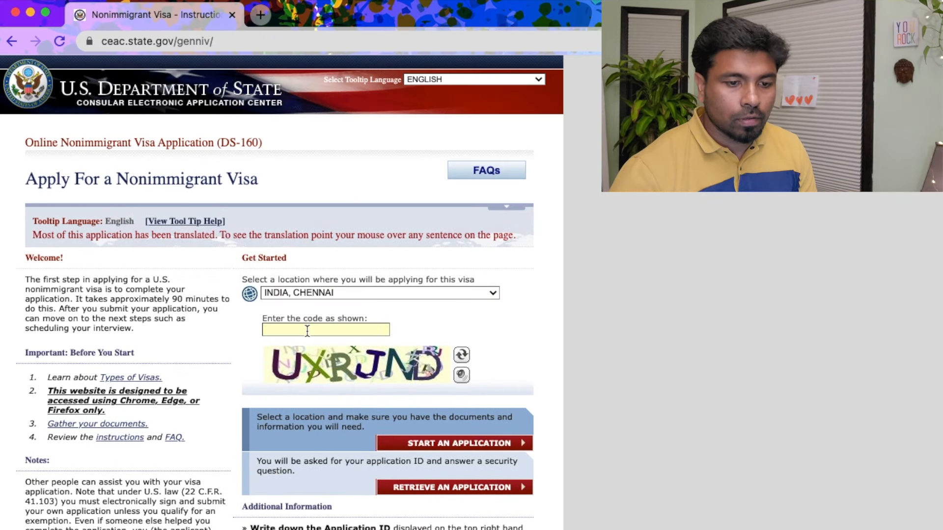
{"action": "type", "text": "UX"}
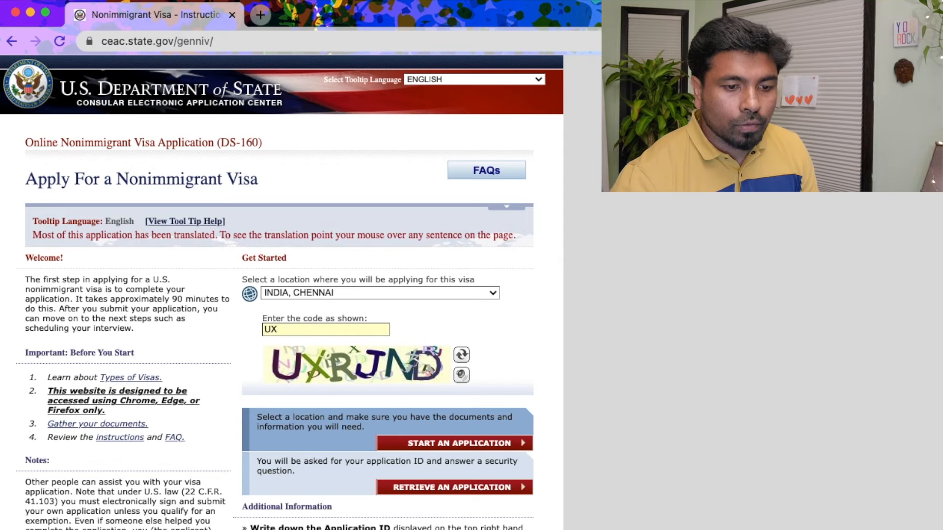
{"action": "type", "text": "RJND"}
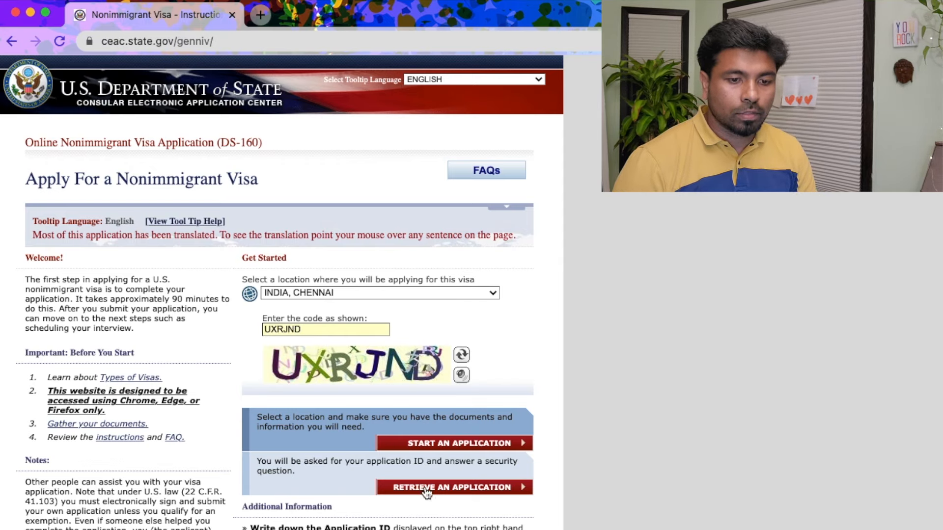
Look up the previously saved application using the pasted Application ID
{"action": "left_click", "coordinate": [445, 491]}
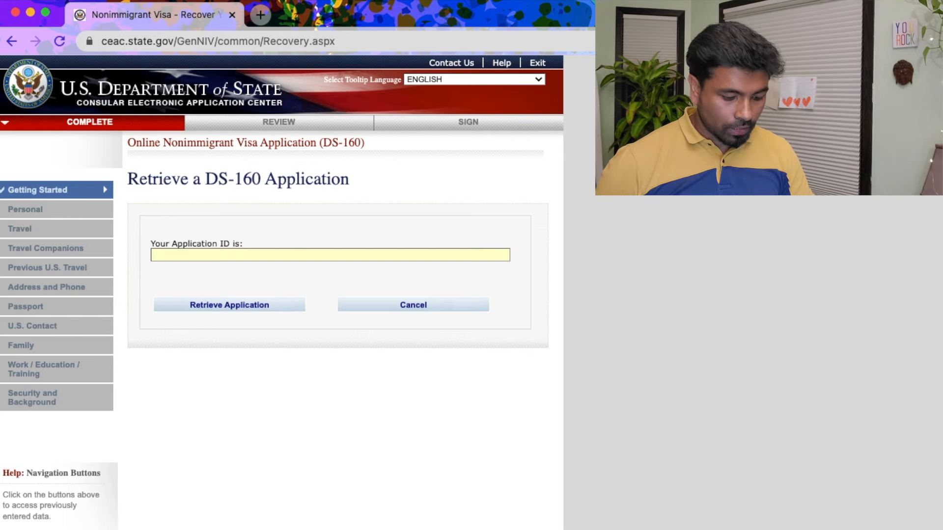
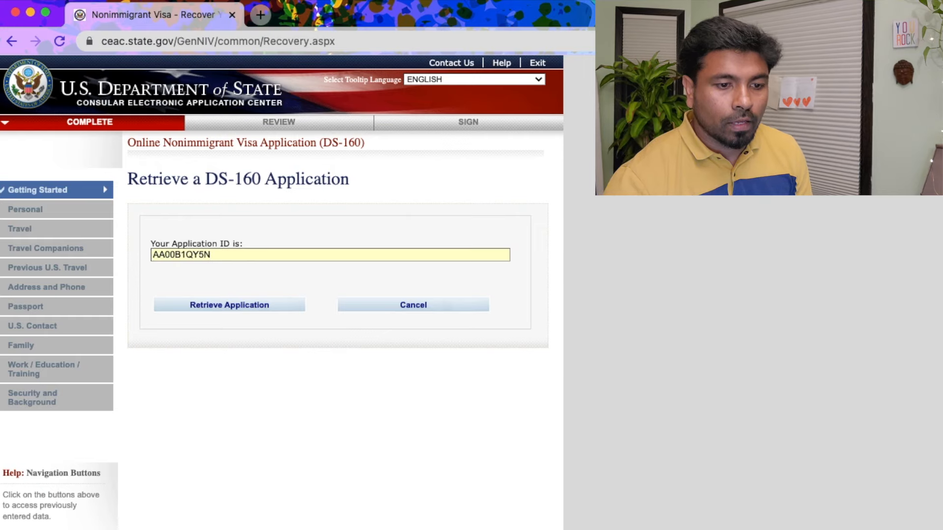
{"action": "left_click", "coordinate": [263, 307]}
Answer the retrieval questions with the first five surname letters and birth year 1984
{"action": "left_click", "coordinate": [219, 399]}
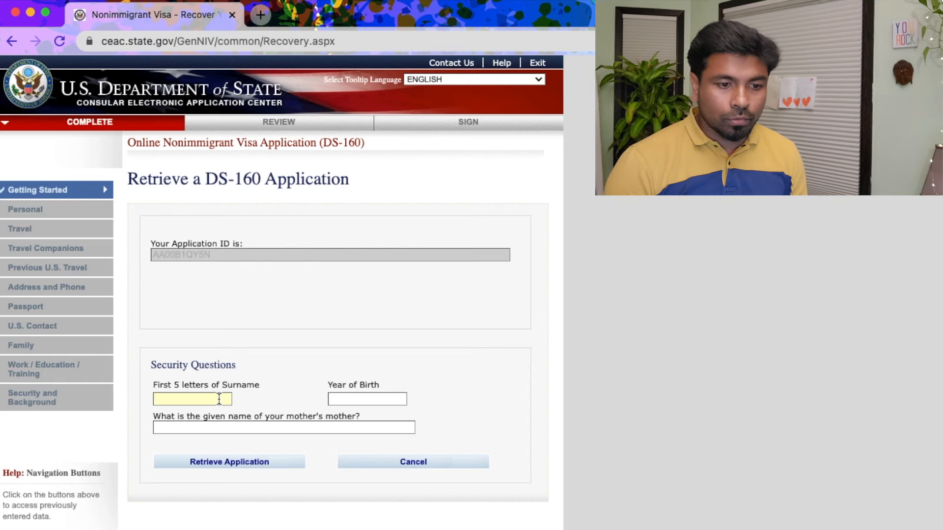
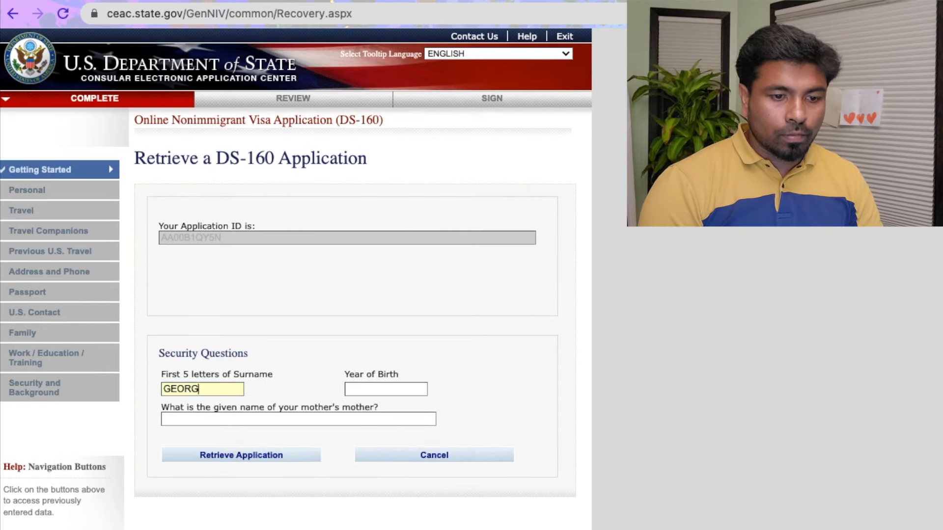
{"action": "key", "text": "Tab"}
{"action": "key", "text": "Tab"}
Enter the grandmother's given name, retrieve the application, and review its Personal 1 answers
{"action": "left_click", "coordinate": [242, 454]}
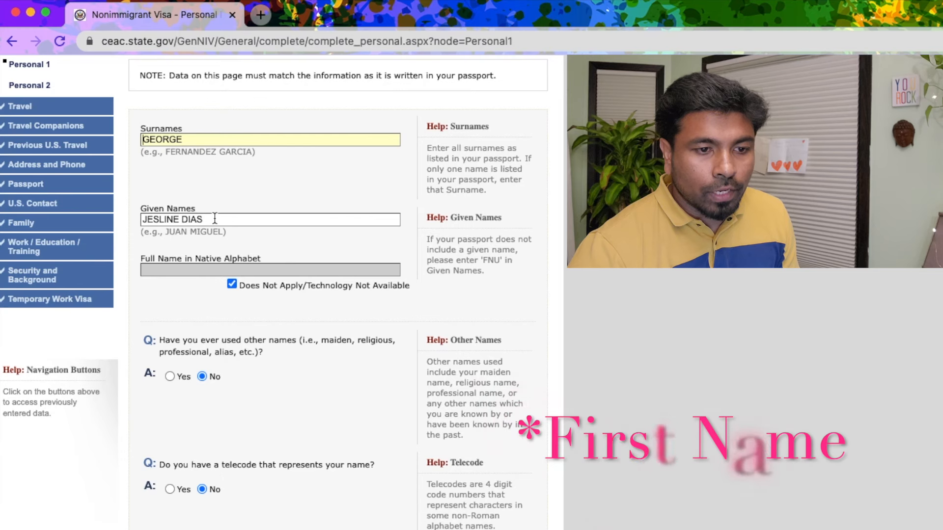
{"action": "scroll", "coordinate": [211, 233], "scroll_direction": "down", "scroll_amount": 2}
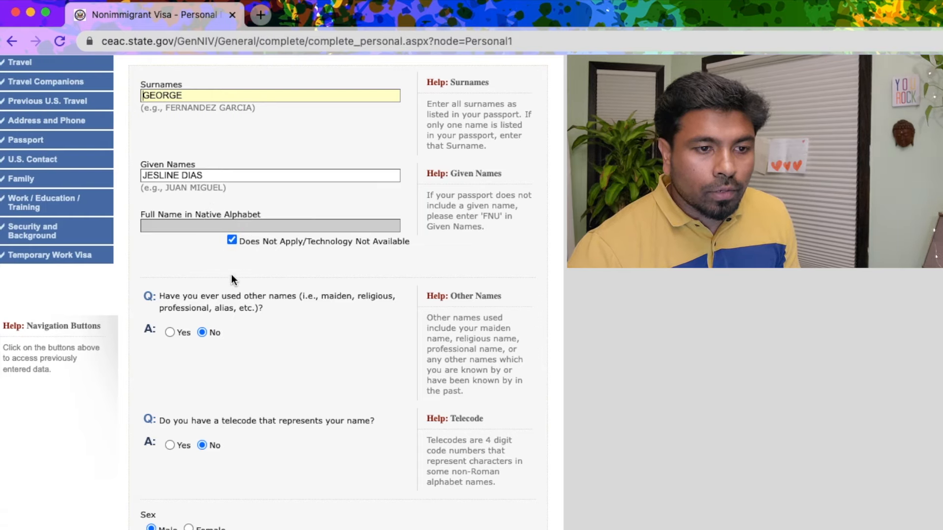
{"action": "scroll", "coordinate": [232, 275], "scroll_direction": "down", "scroll_amount": 8}
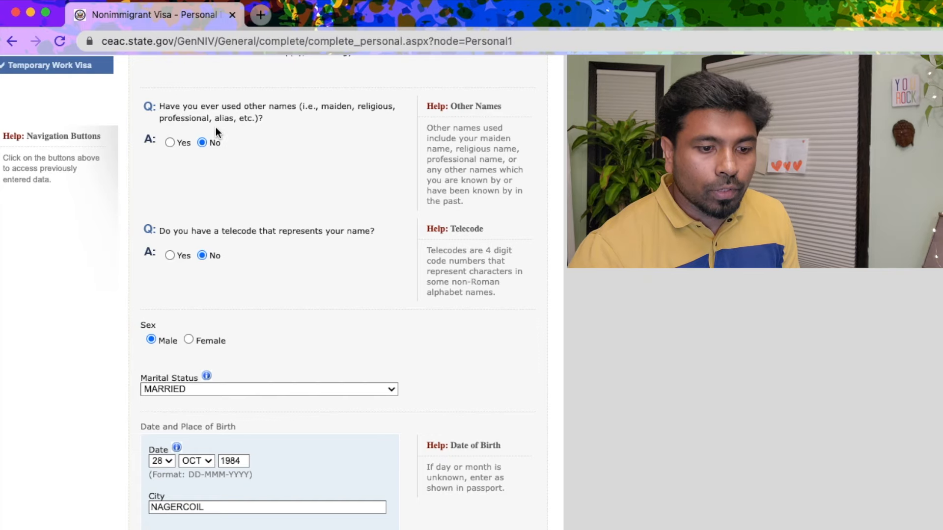
Leave other names used at No after toggling it, then bring up the Marital Status choices
{"action": "left_click", "coordinate": [170, 143]}
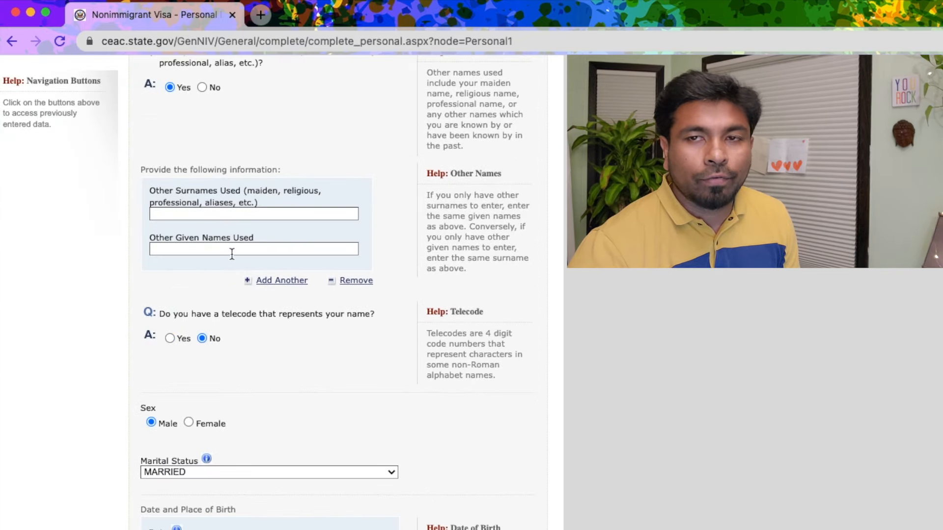
{"action": "left_click", "coordinate": [201, 87]}
{"action": "scroll", "coordinate": [240, 344], "scroll_direction": "down", "scroll_amount": 5}
{"action": "scroll", "coordinate": [240, 335], "scroll_direction": "down", "scroll_amount": 2}
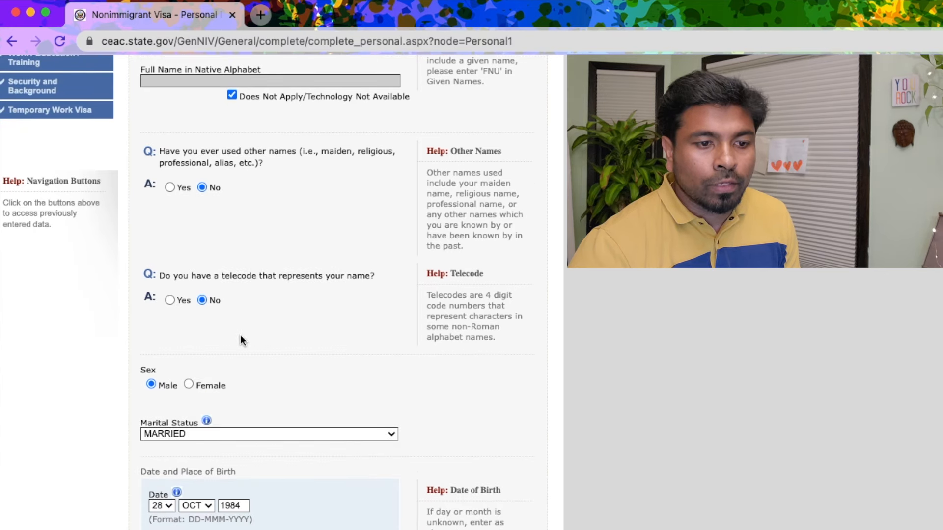
{"action": "scroll", "coordinate": [199, 318], "scroll_direction": "down", "scroll_amount": 2}
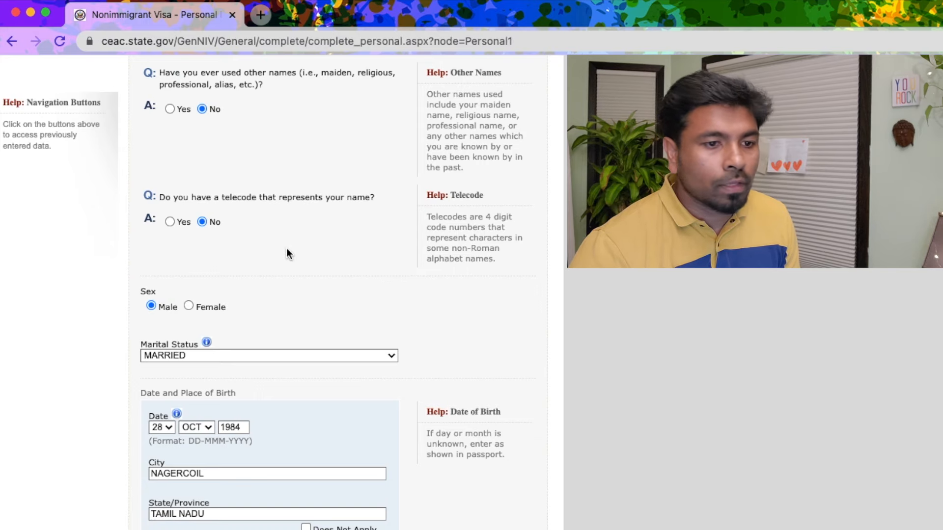
{"action": "scroll", "coordinate": [283, 257], "scroll_direction": "down", "scroll_amount": 2}
{"action": "scroll", "coordinate": [319, 226], "scroll_direction": "down", "scroll_amount": 2}
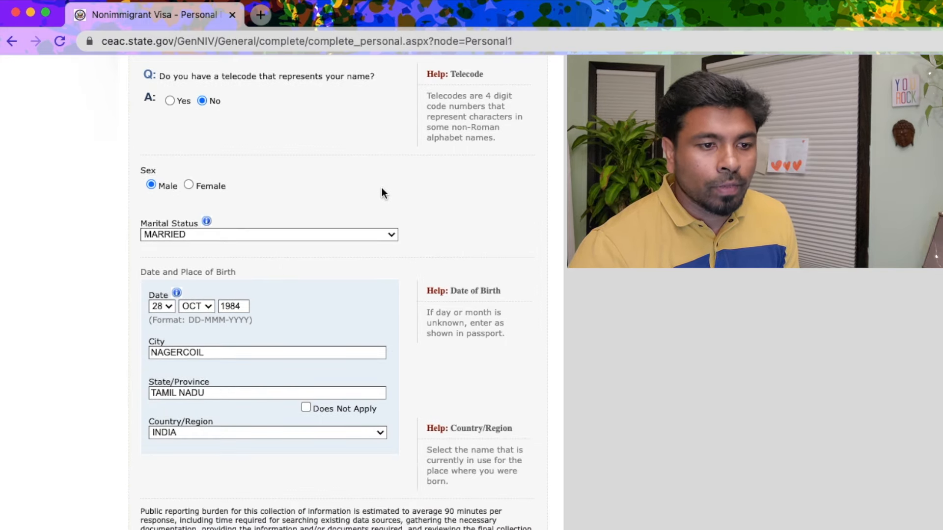
{"action": "scroll", "coordinate": [383, 191], "scroll_direction": "down", "scroll_amount": 2}
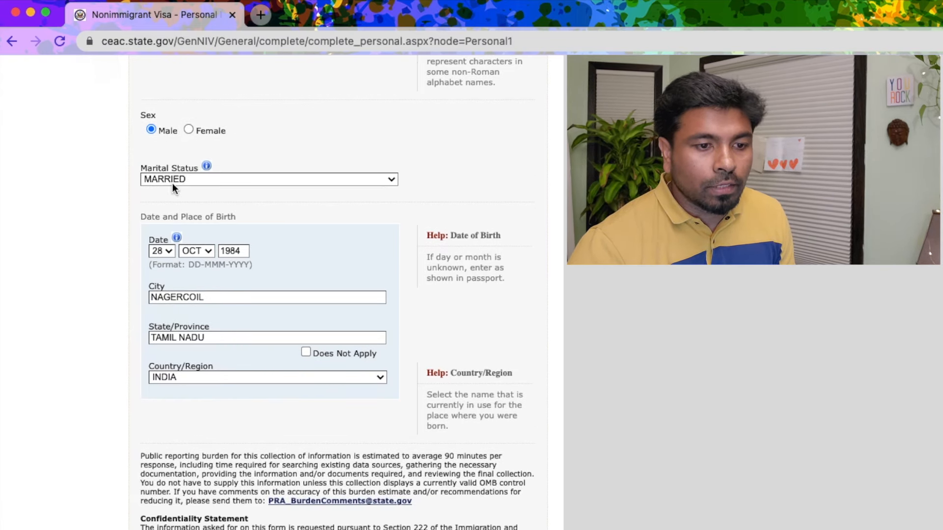
{"action": "left_click", "coordinate": [244, 184]}
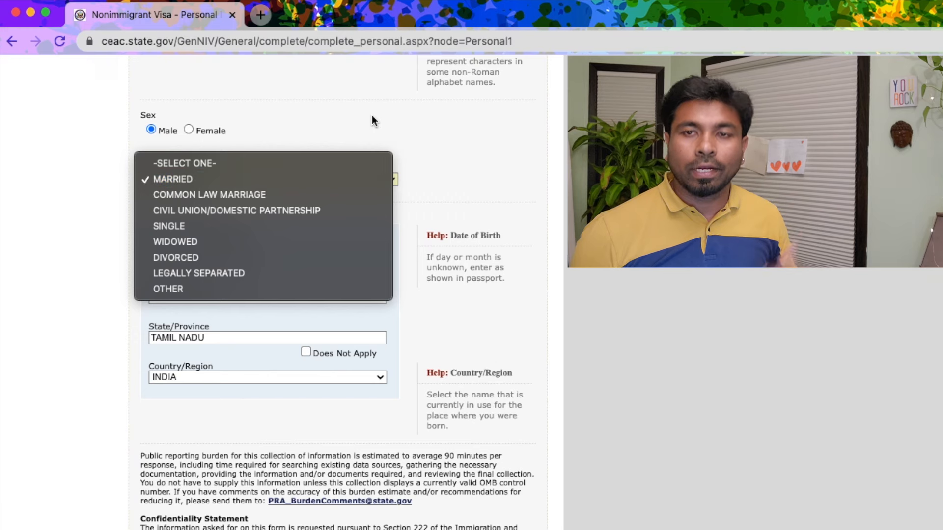
Keep status MARRIED and birthplace NAGERCOIL, TAMIL NADU, and continue to Personal Information 2
{"action": "left_click", "coordinate": [352, 113]}
{"action": "scroll", "coordinate": [194, 230], "scroll_direction": "down", "scroll_amount": 1}
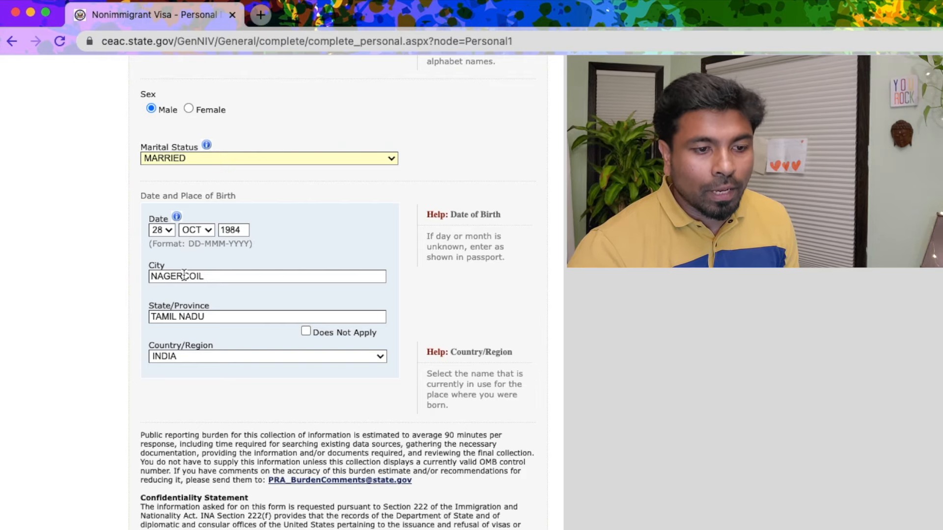
{"action": "double_click", "coordinate": [198, 277]}
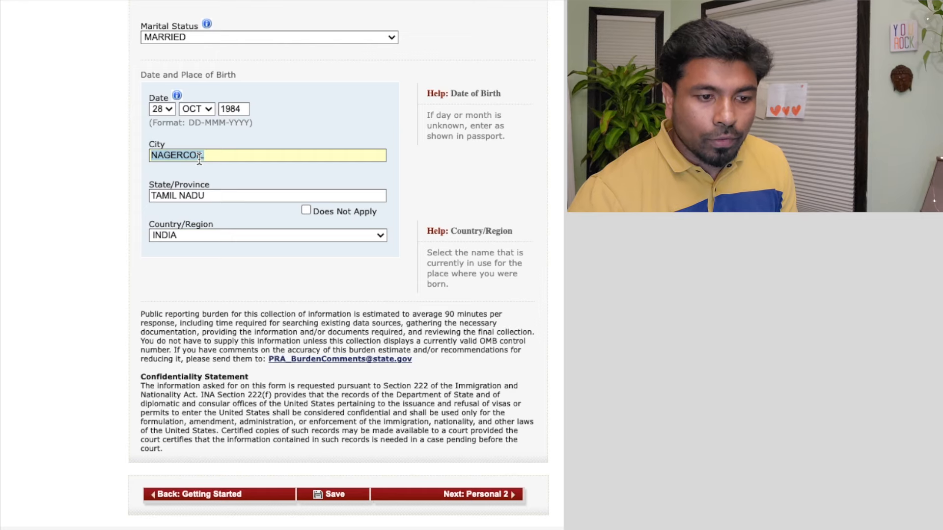
{"action": "left_click", "coordinate": [229, 196]}
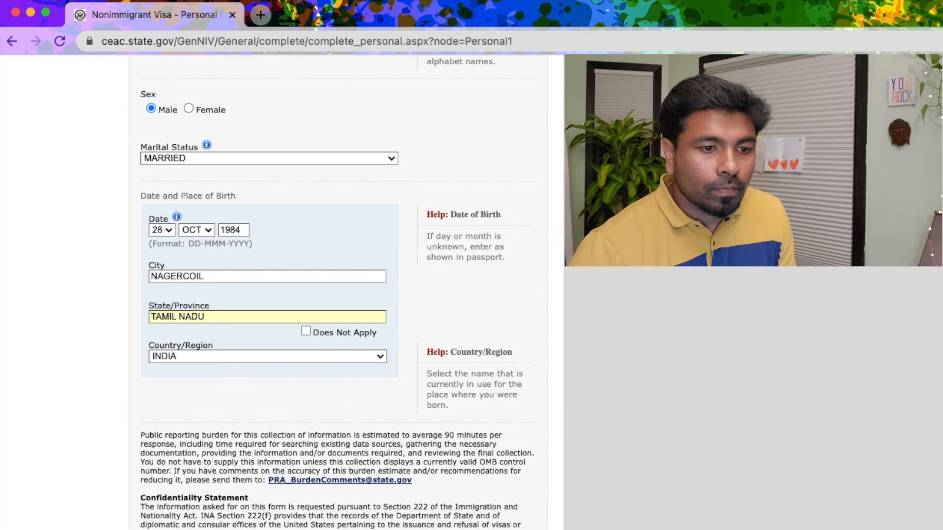
{"action": "left_click", "coordinate": [403, 529]}
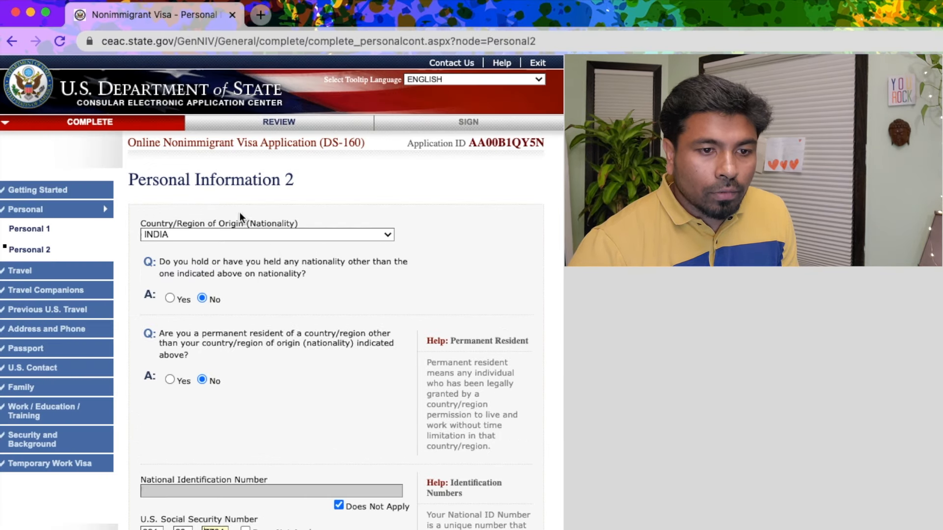
{"action": "scroll", "coordinate": [224, 305], "scroll_direction": "down", "scroll_amount": 3}
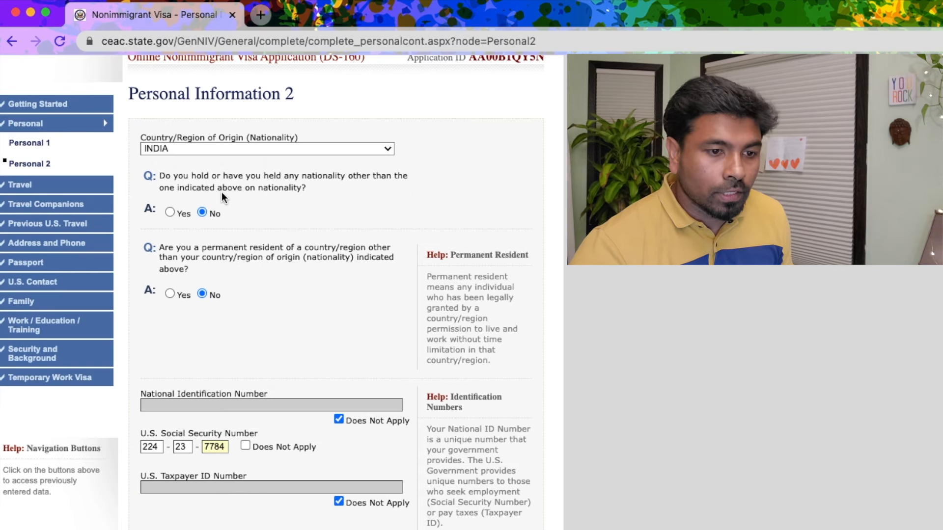
{"action": "left_click", "coordinate": [172, 213]}
{"action": "left_click", "coordinate": [290, 355]}
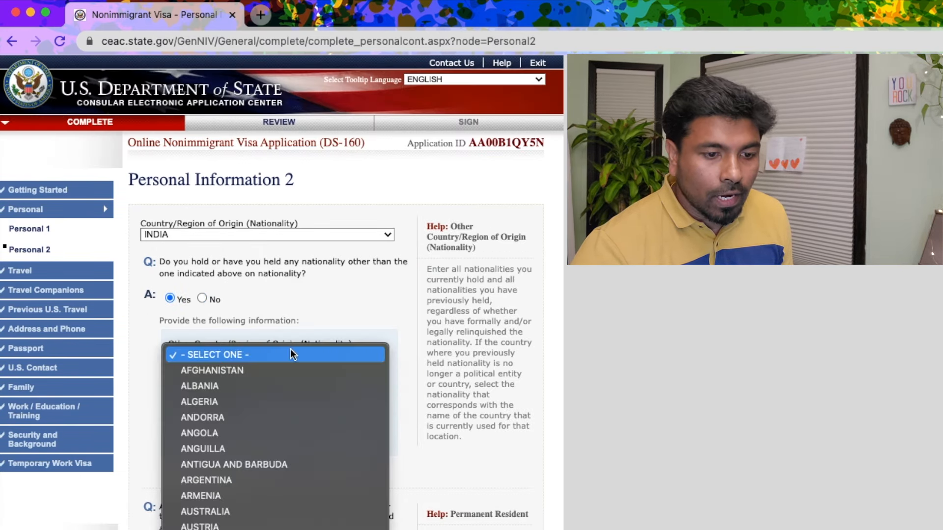
{"action": "left_click", "coordinate": [384, 313]}
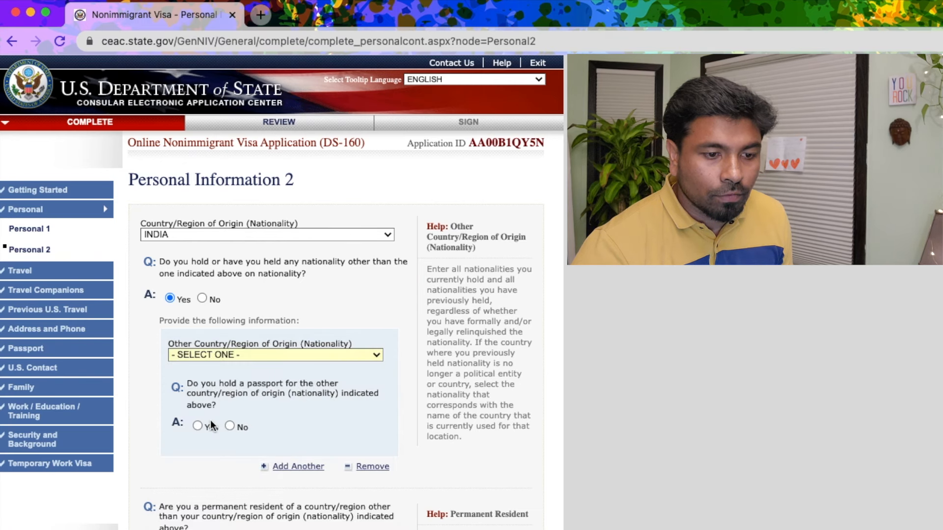
{"action": "scroll", "coordinate": [216, 416], "scroll_direction": "down", "scroll_amount": 3}
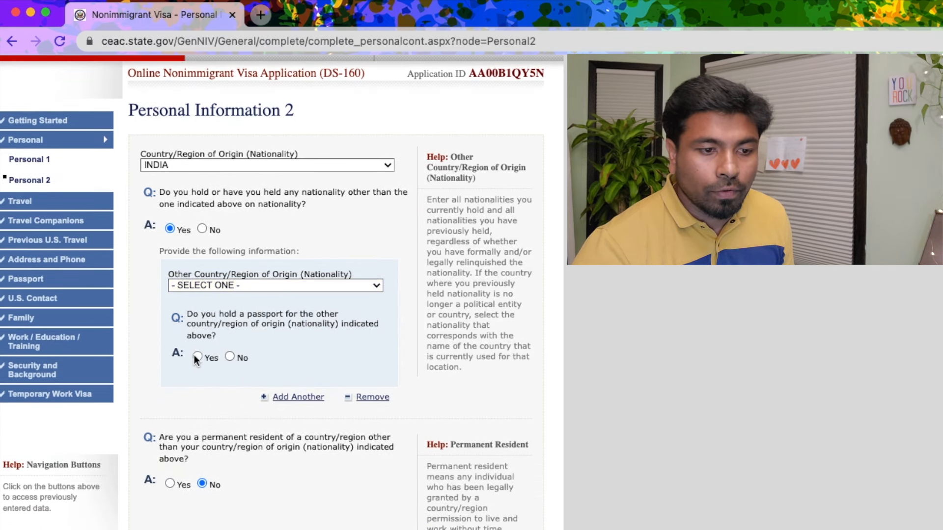
{"action": "left_click", "coordinate": [197, 357]}
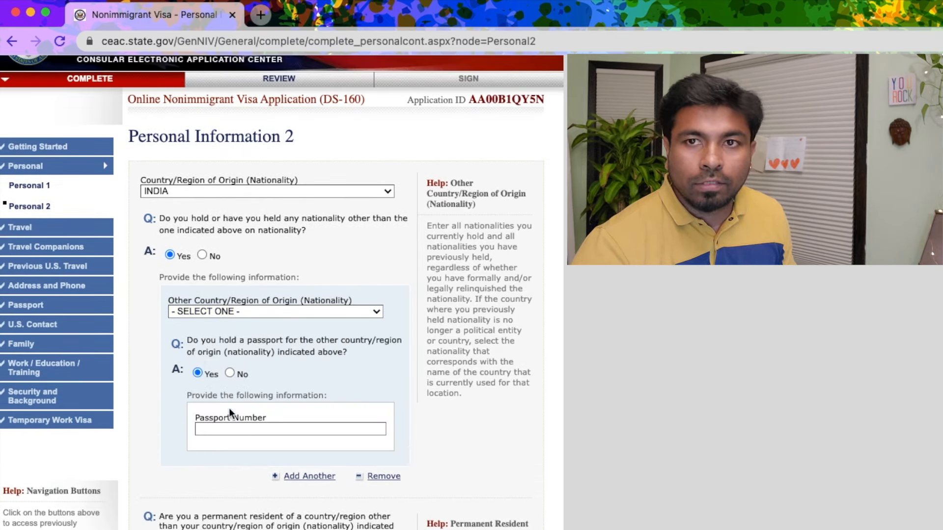
{"action": "left_click", "coordinate": [204, 253]}
{"action": "scroll", "coordinate": [182, 346], "scroll_direction": "down", "scroll_amount": 4}
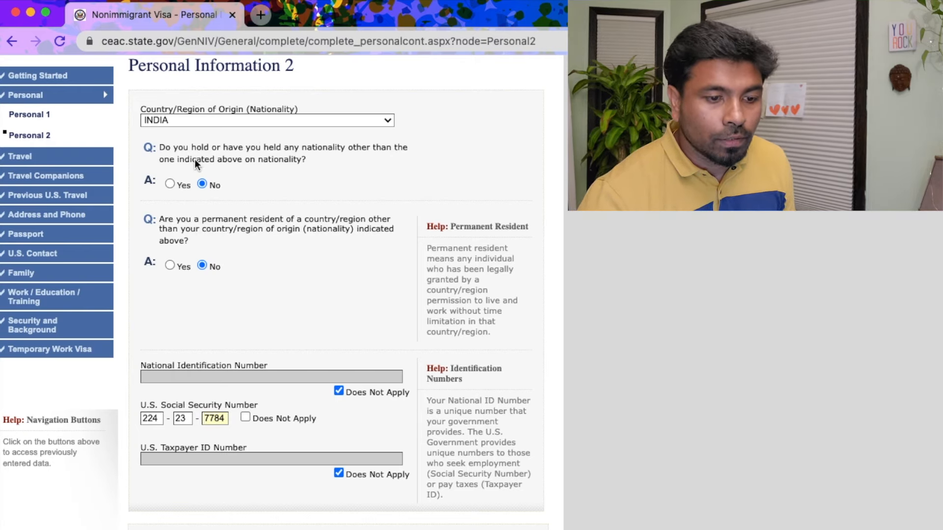
{"action": "left_click", "coordinate": [169, 265]}
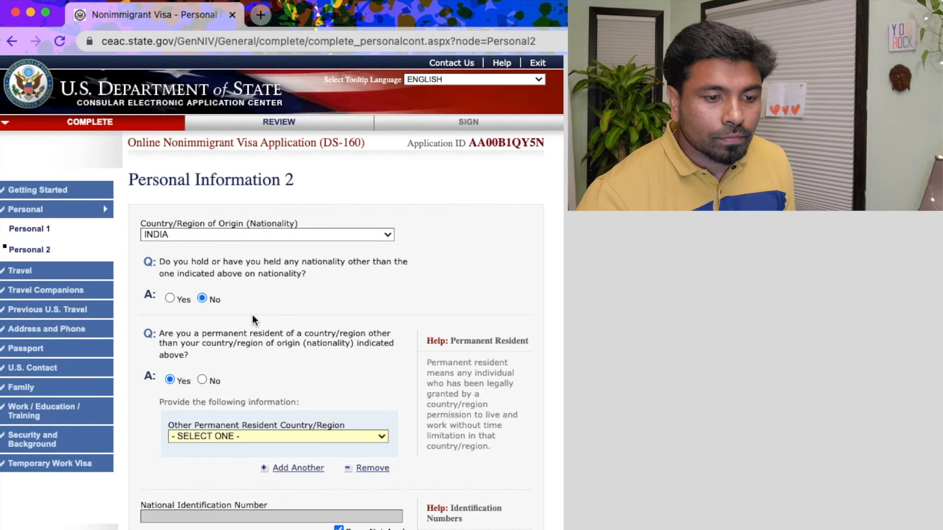
{"action": "left_click", "coordinate": [270, 320]}
{"action": "left_click", "coordinate": [255, 353]}
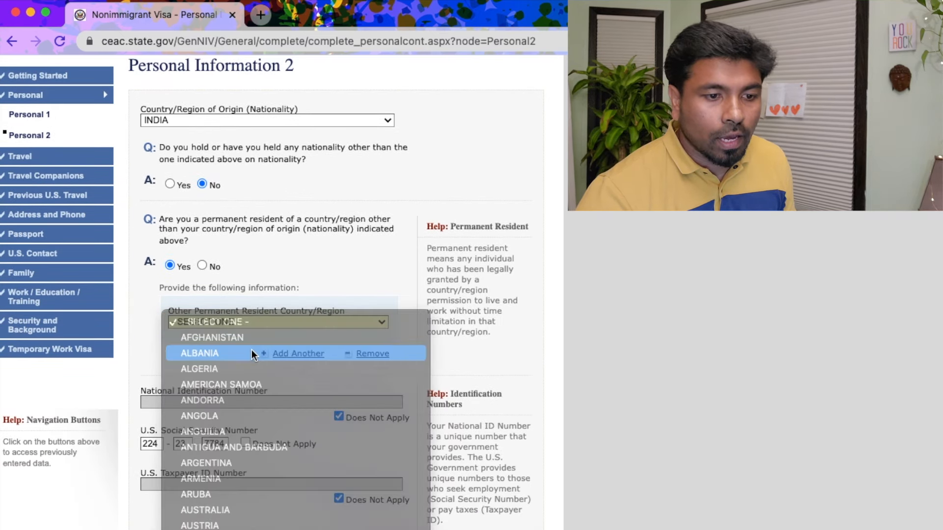
{"action": "left_click", "coordinate": [201, 265]}
{"action": "scroll", "coordinate": [216, 353], "scroll_direction": "down", "scroll_amount": 3}
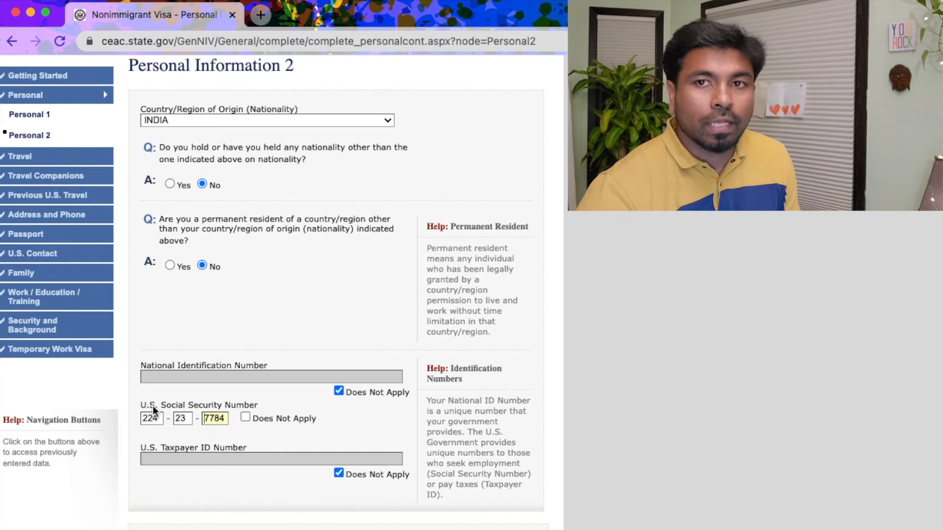
Mark the U.S. Social Security Number as Does Not Apply, unticking and reticking the checkbox
{"action": "left_click", "coordinate": [245, 417]}
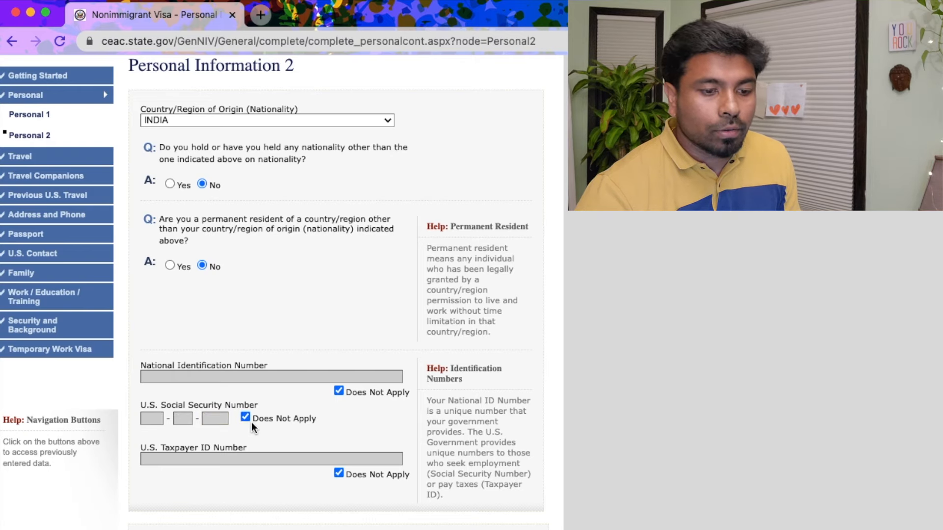
{"action": "left_click", "coordinate": [246, 417]}
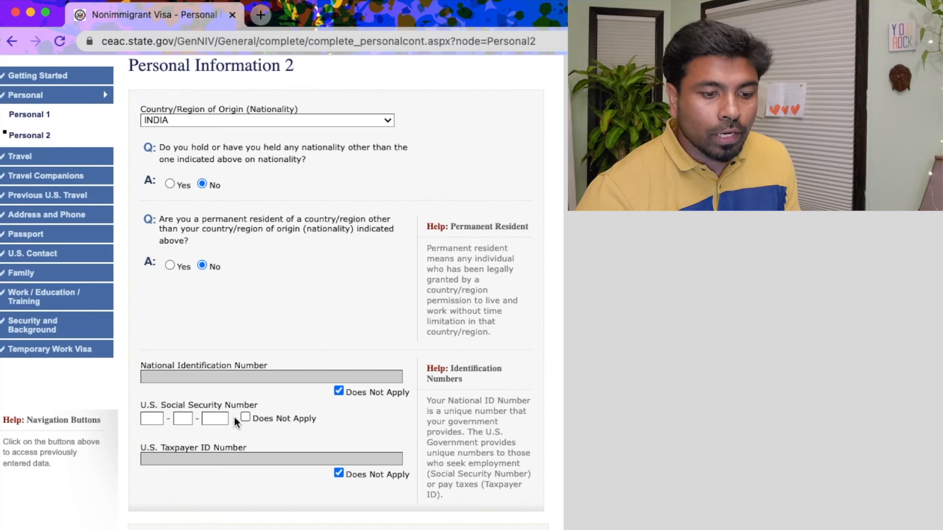
{"action": "left_click", "coordinate": [246, 418]}
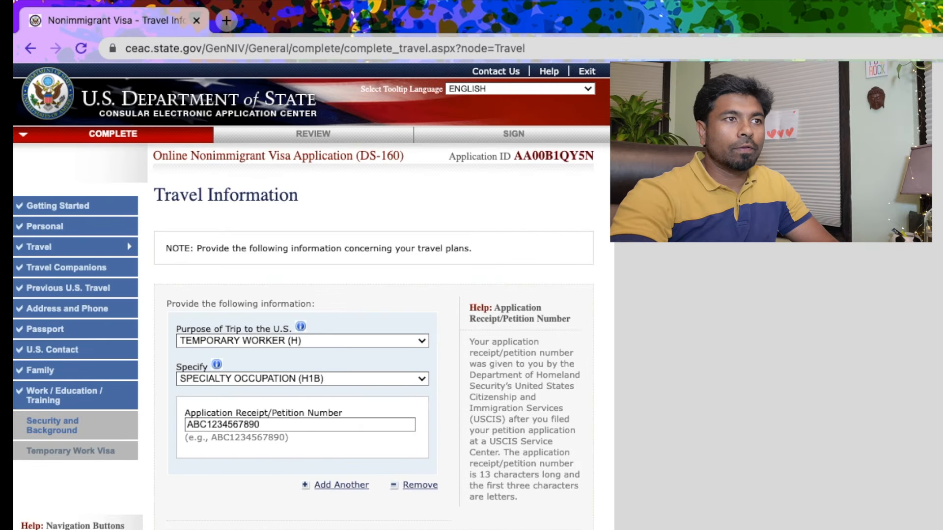
Scroll down the Travel Information page past the H1B purpose and petition number
{"action": "scroll", "coordinate": [315, 294], "scroll_direction": "down", "scroll_amount": 2}
{"action": "scroll", "coordinate": [416, 528], "scroll_direction": "down", "scroll_amount": 1}
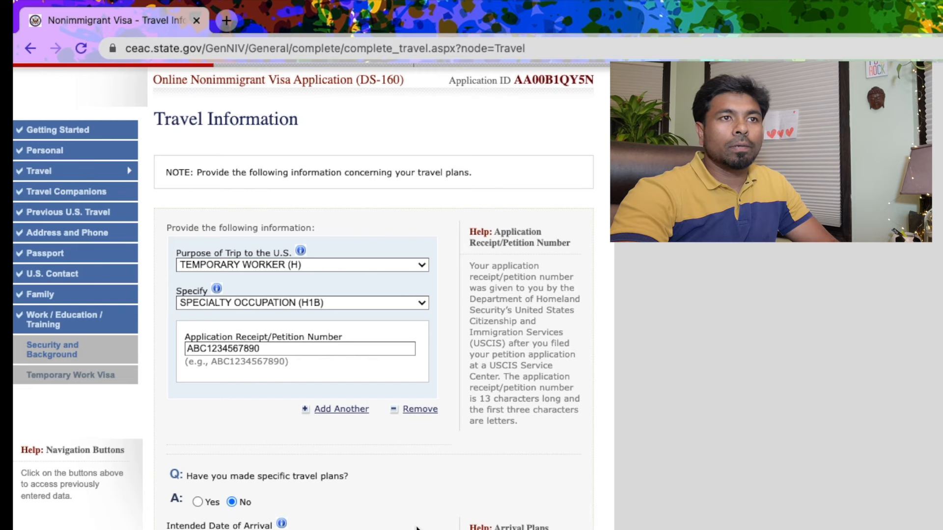
{"action": "scroll", "coordinate": [417, 528], "scroll_direction": "down", "scroll_amount": 3}
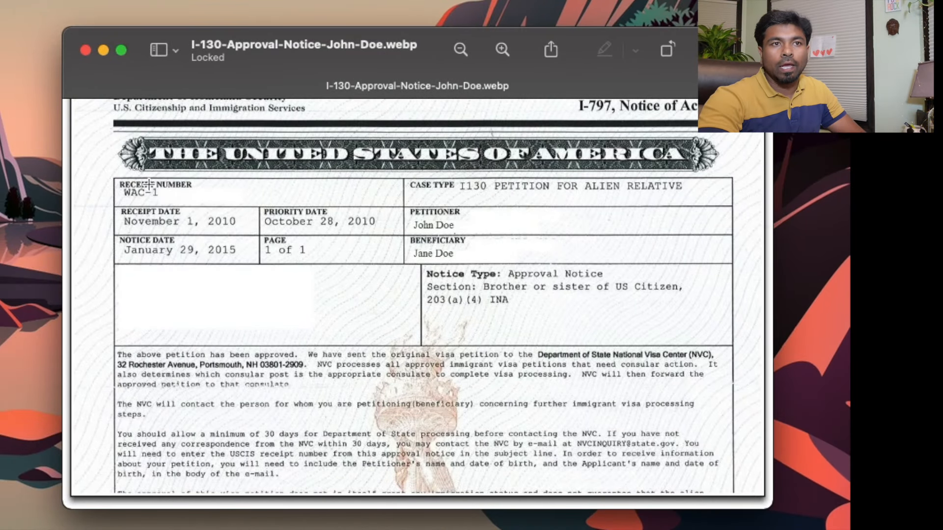
Highlight the Receipt Number on the I-797 approval notice in Preview, then clear the selection
{"action": "left_click_drag", "start_coordinate": [112, 181], "coordinate": [328, 203]}
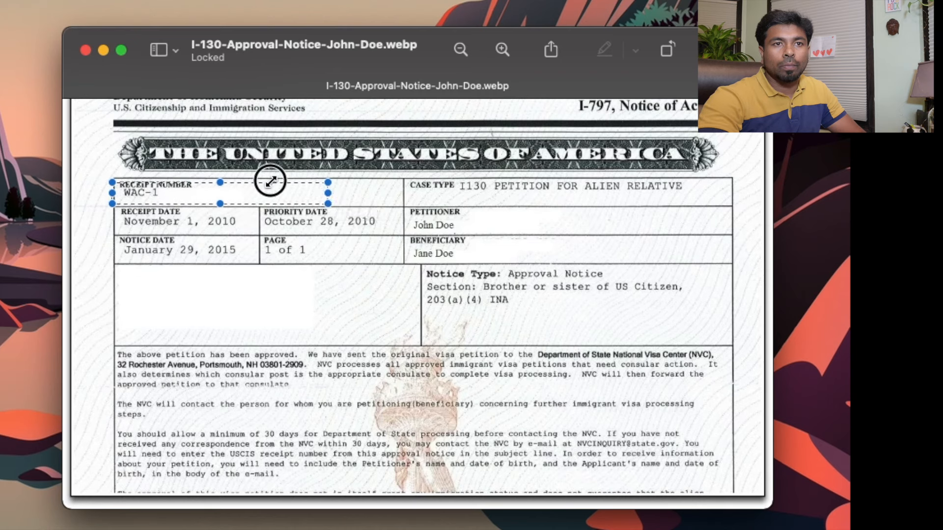
{"action": "left_click", "coordinate": [270, 300]}
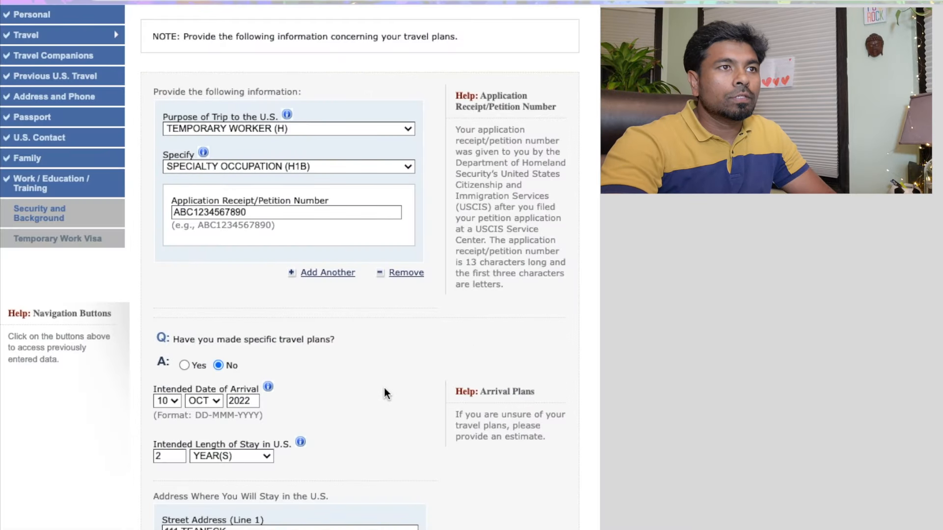
{"action": "scroll", "coordinate": [385, 391], "scroll_direction": "up", "scroll_amount": 3}
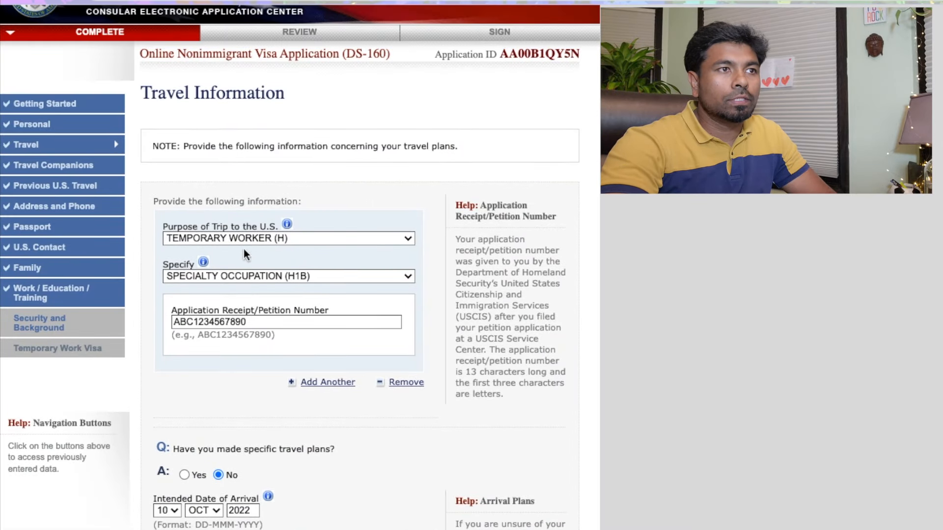
{"action": "left_click", "coordinate": [350, 239]}
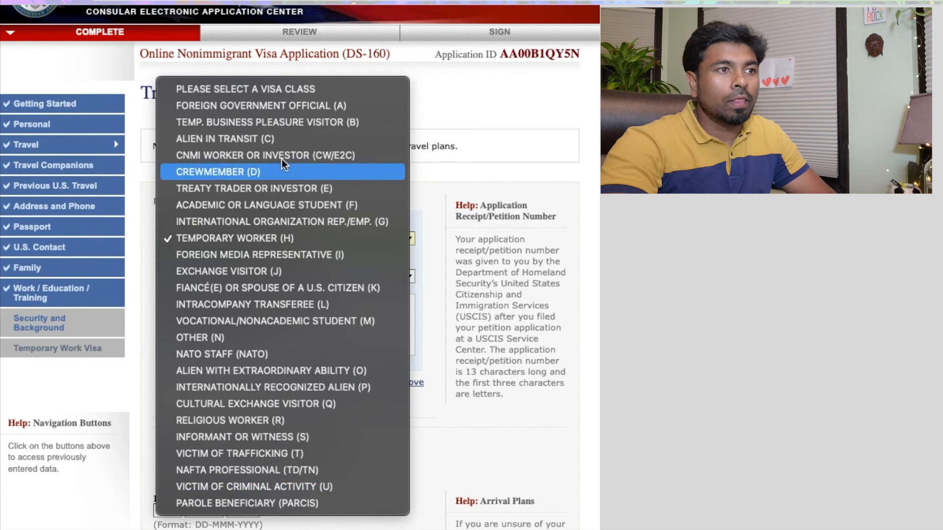
{"action": "left_click", "coordinate": [337, 238]}
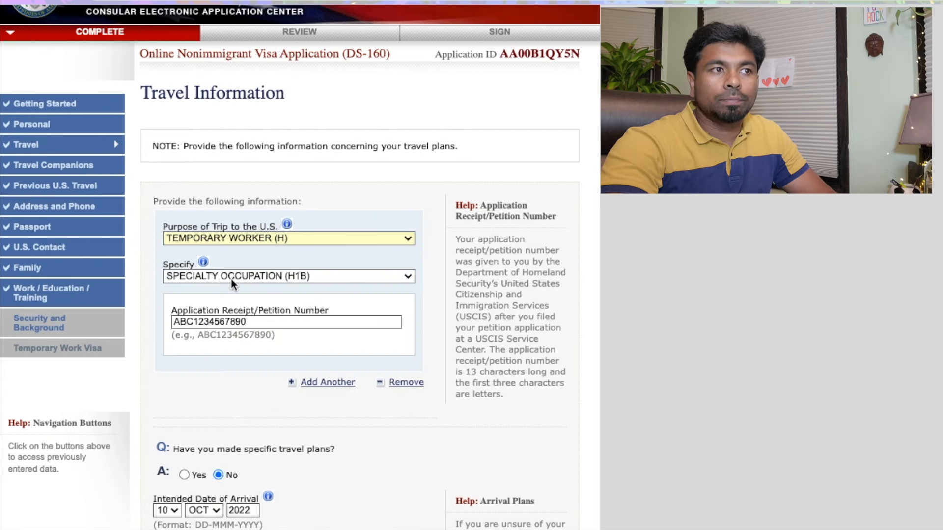
{"action": "left_click", "coordinate": [366, 278]}
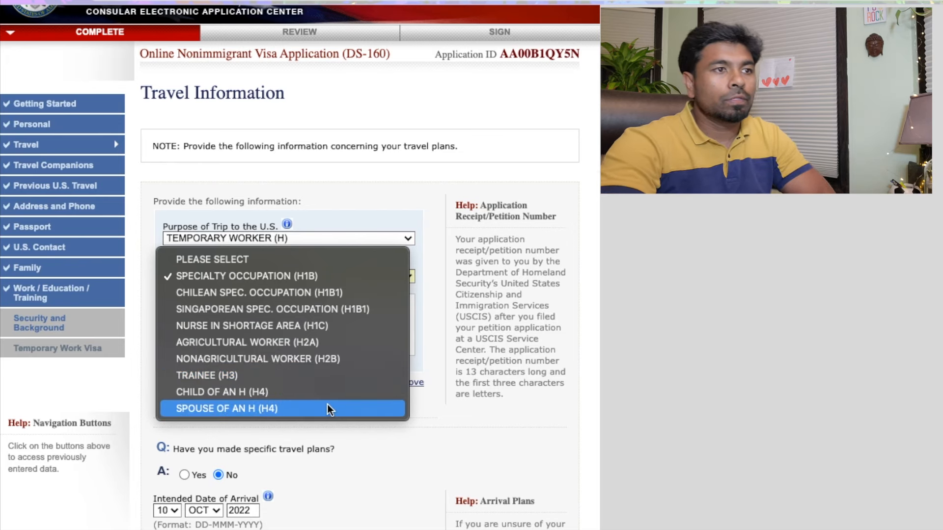
{"action": "left_click", "coordinate": [376, 191]}
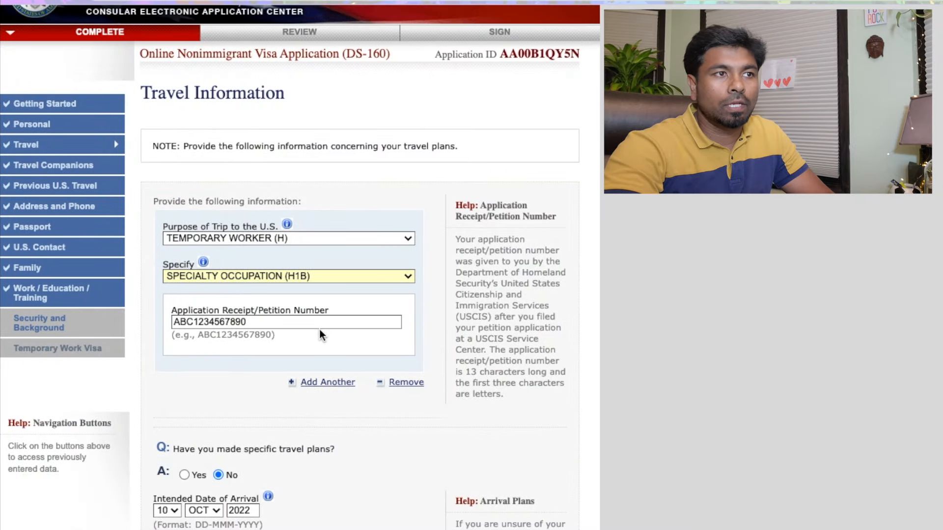
Answer Yes to 'Have you made specific travel plans?' to reveal the itinerary fields
{"action": "scroll", "coordinate": [259, 398], "scroll_direction": "down", "scroll_amount": 5}
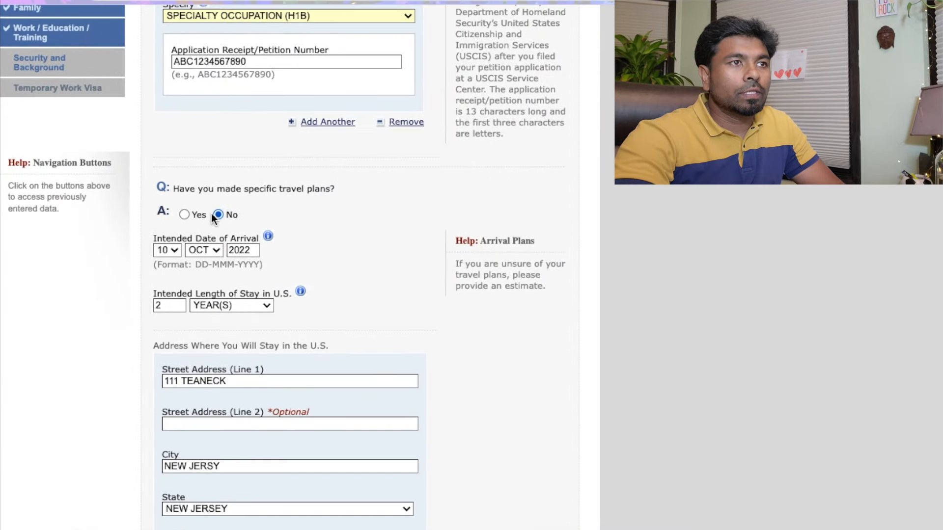
{"action": "left_click", "coordinate": [184, 214]}
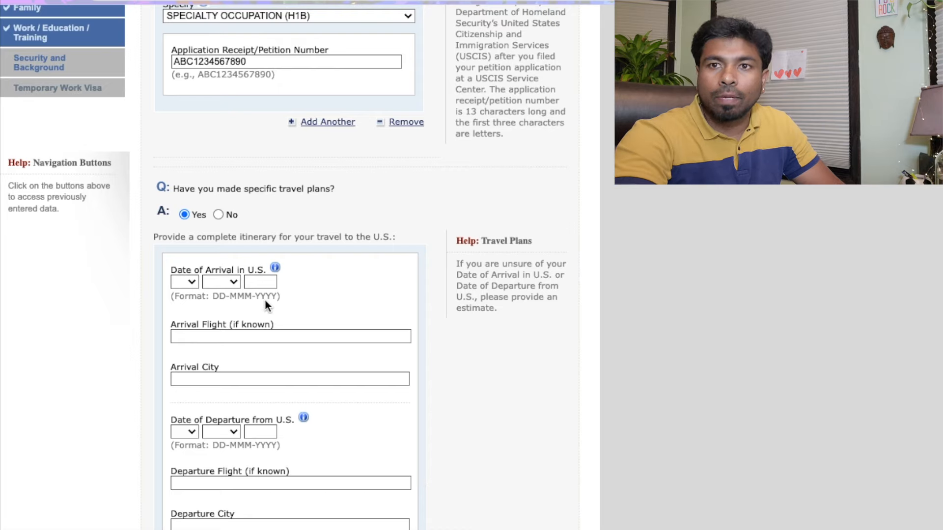
Answer No to specific travel plans and set the intended arrival date to 03 OCT 2023
{"action": "left_click", "coordinate": [217, 214]}
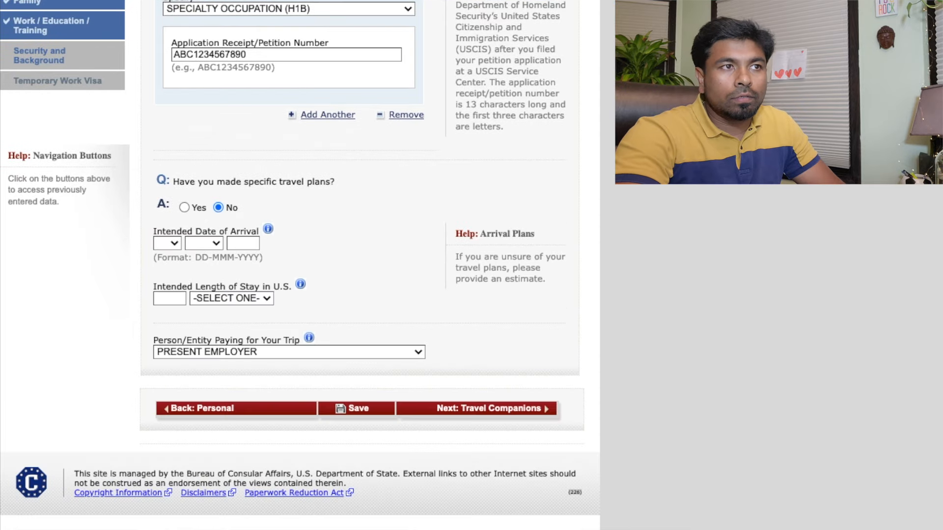
{"action": "left_click", "coordinate": [170, 243]}
{"action": "left_click", "coordinate": [168, 302]}
{"action": "left_click", "coordinate": [202, 242]}
{"action": "left_click", "coordinate": [202, 295]}
{"action": "left_click", "coordinate": [230, 242]}
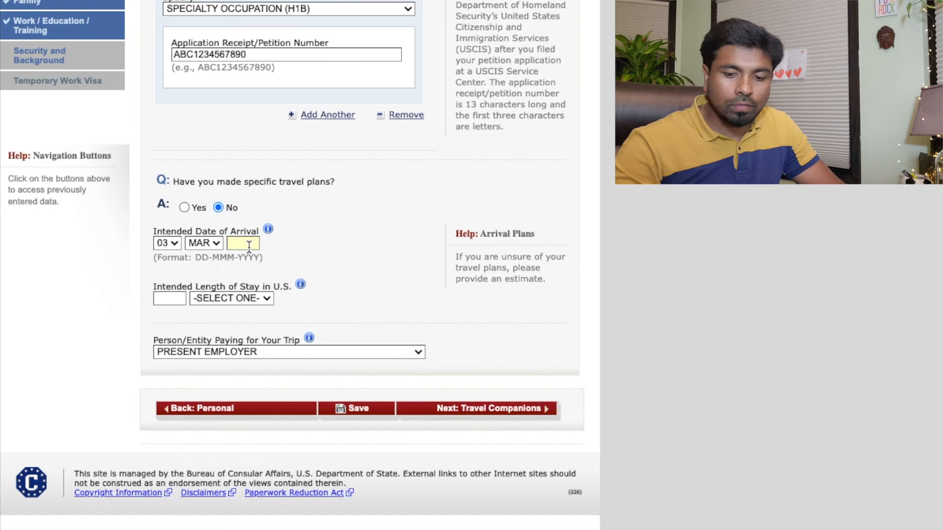
{"action": "type", "text": "2022"}
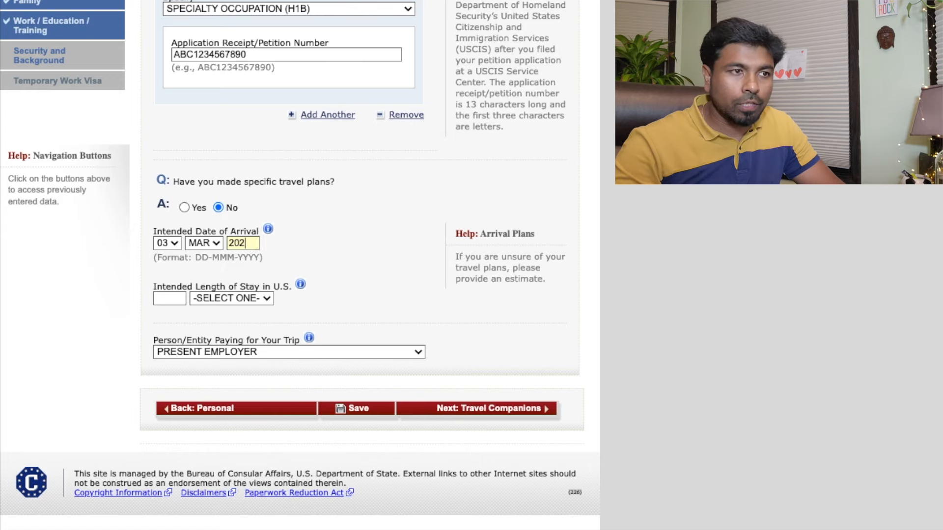
{"action": "left_click", "coordinate": [212, 245]}
{"action": "left_click", "coordinate": [208, 360]}
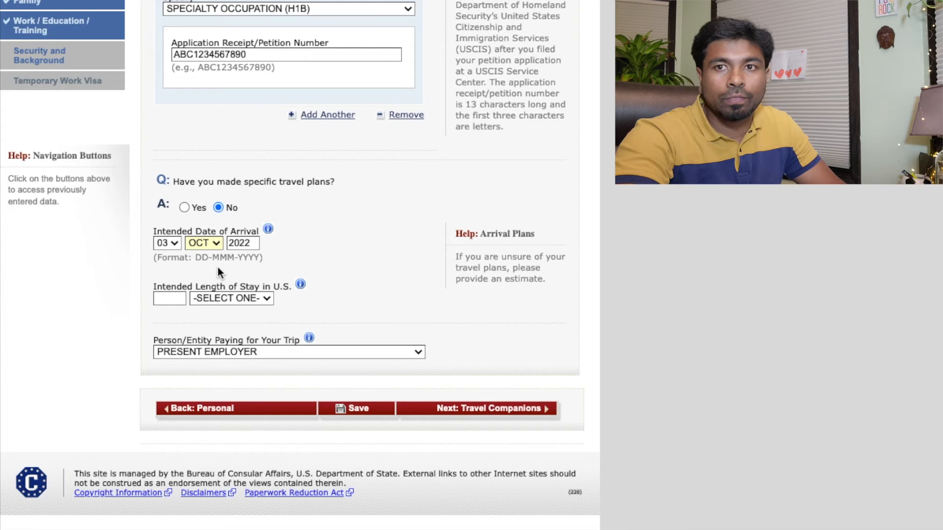
{"action": "left_click", "coordinate": [251, 245]}
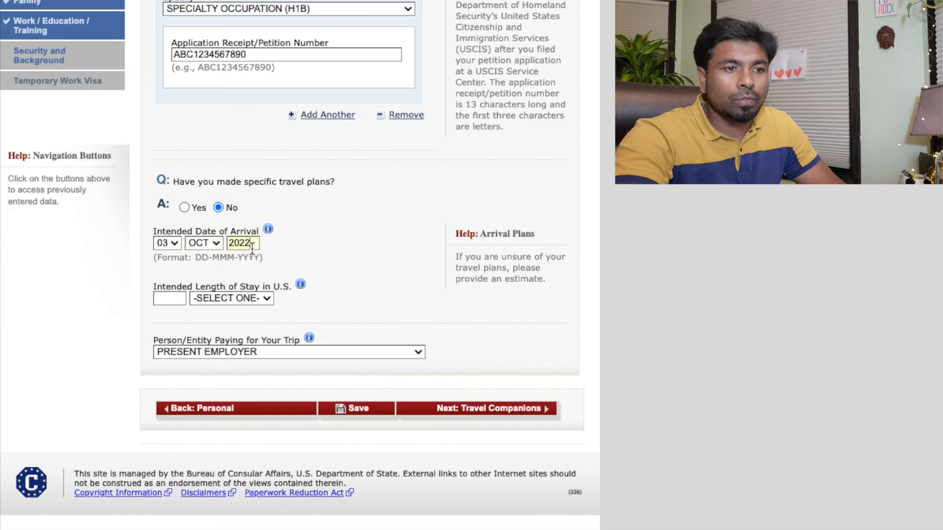
{"action": "key", "text": "BackSpace"}
{"action": "type", "text": "3"}
Set the intended length of stay to 2 YEAR(S)
{"action": "left_click", "coordinate": [182, 297]}
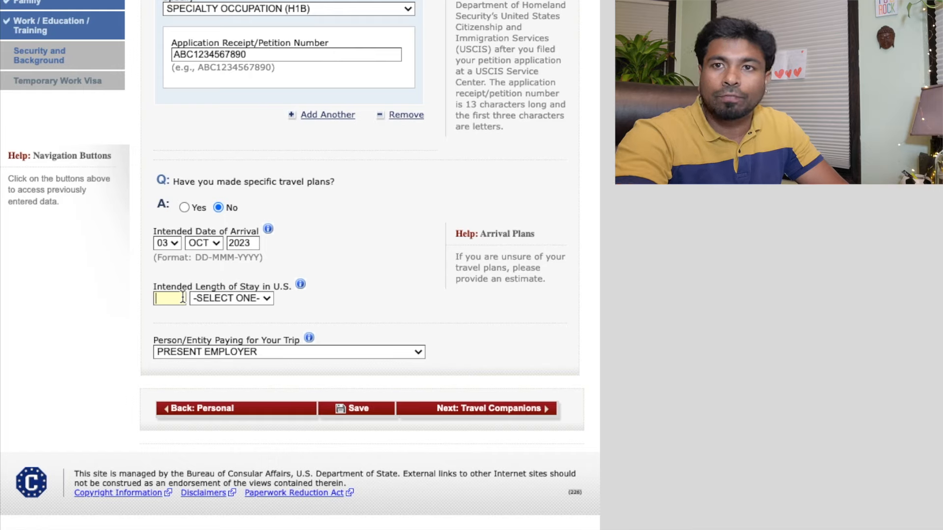
{"action": "type", "text": "3"}
{"action": "key", "text": "BackSpace"}
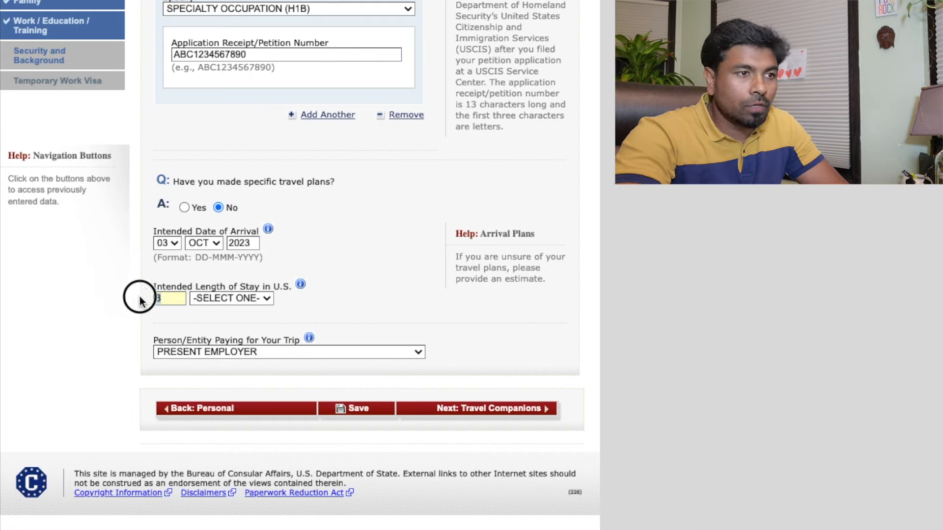
{"action": "type", "text": "2"}
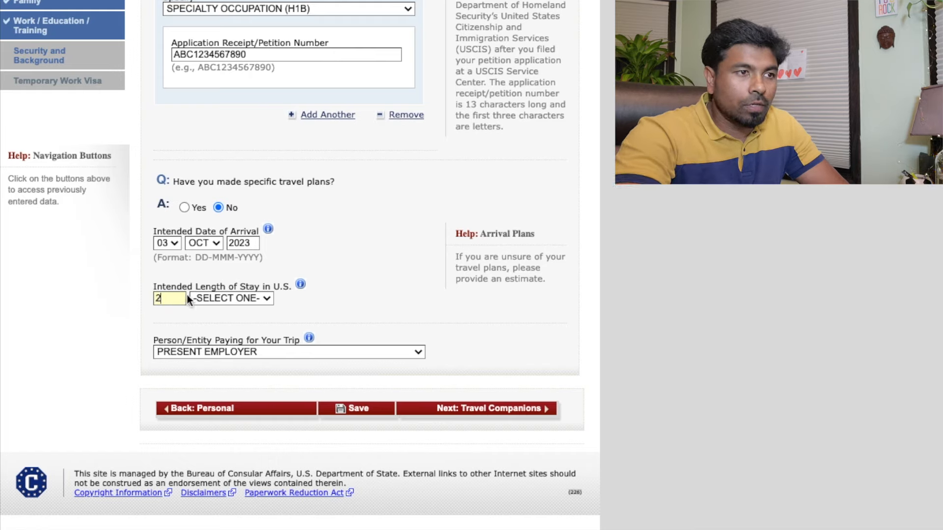
{"action": "left_click", "coordinate": [239, 298]}
{"action": "left_click", "coordinate": [231, 315]}
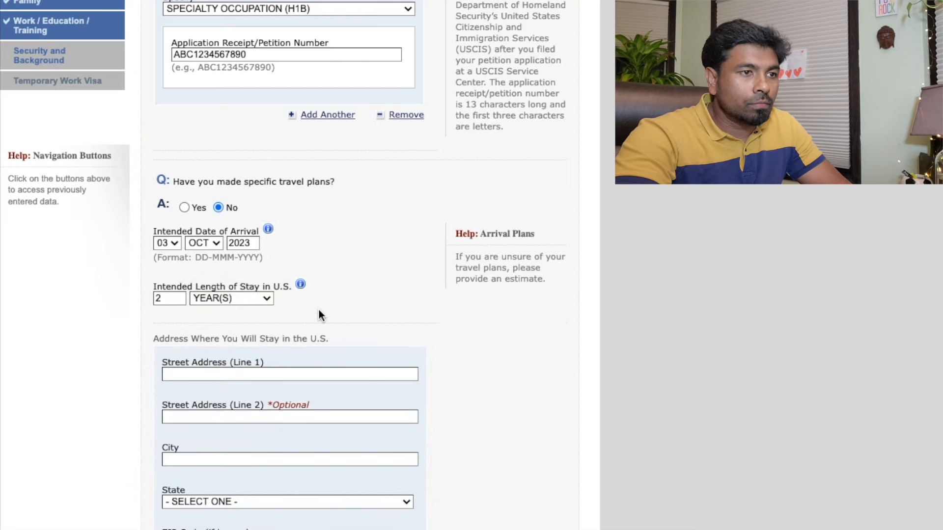
Enter the U.S. stay street address and city, and choose ILLINOIS as the state
{"action": "scroll", "coordinate": [319, 310], "scroll_direction": "down", "scroll_amount": 5}
{"action": "left_click", "coordinate": [228, 114]}
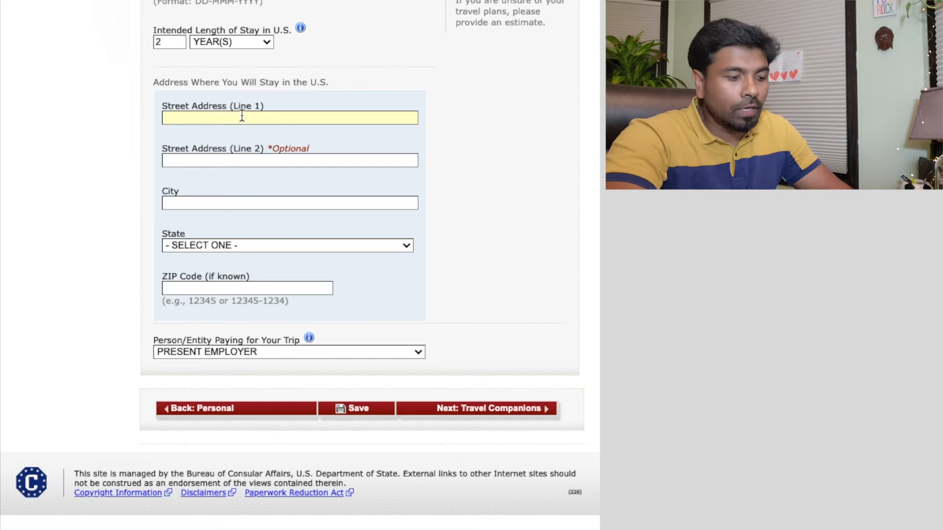
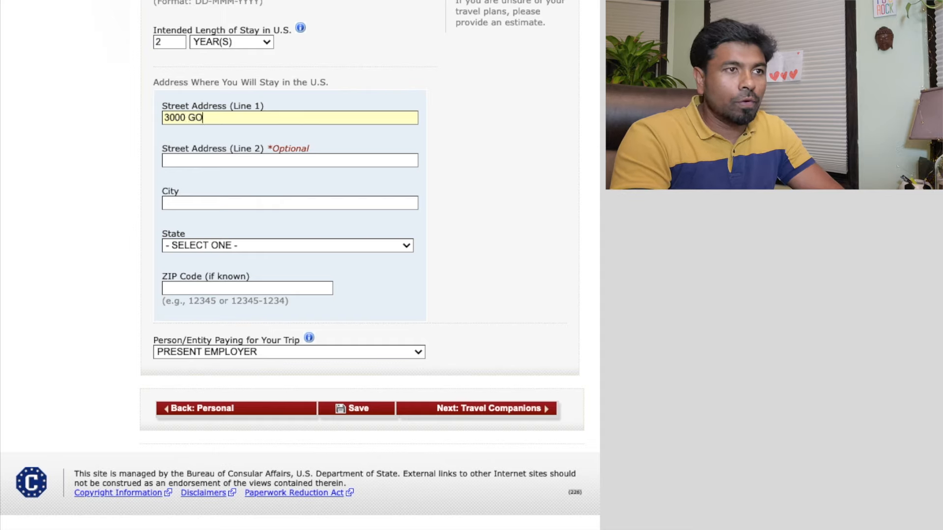
{"action": "key", "text": "Tab"}
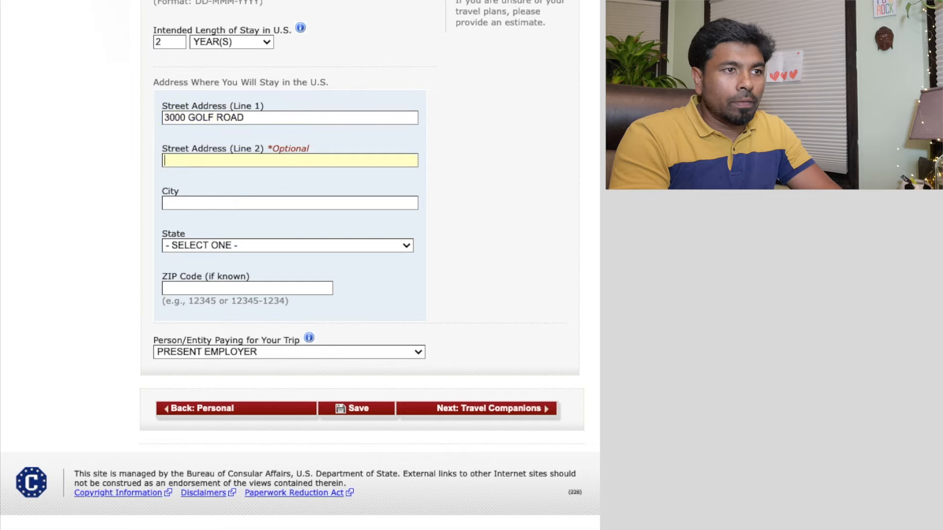
{"action": "type", "text": "RO"}
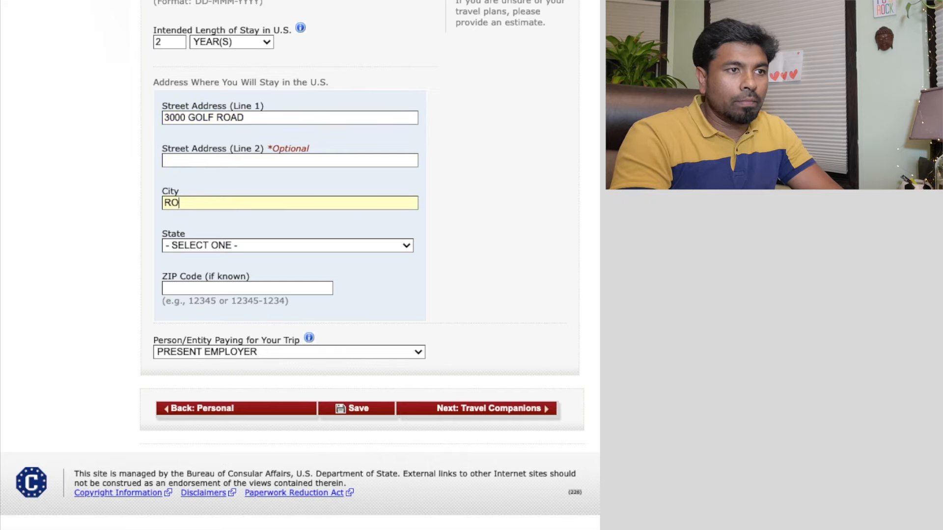
{"action": "type", "text": "LLING MEADOWS"}
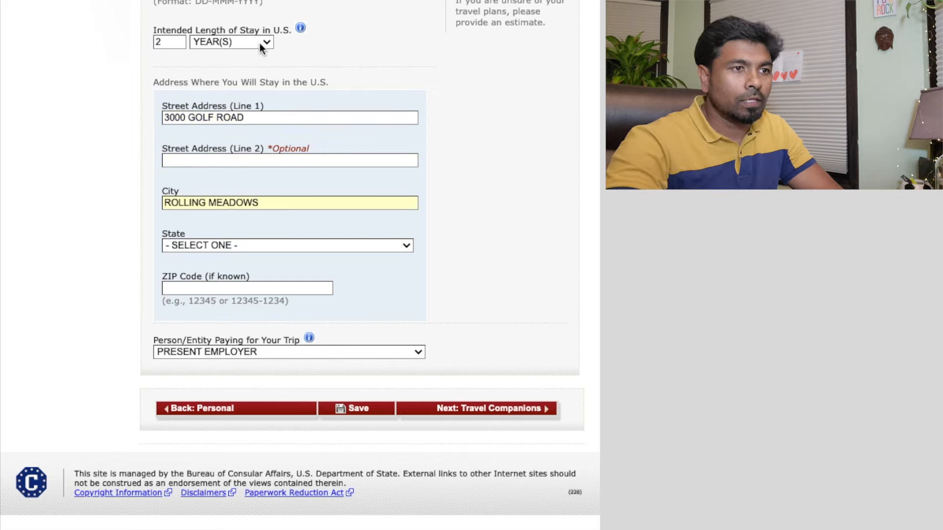
{"action": "left_click", "coordinate": [291, 245]}
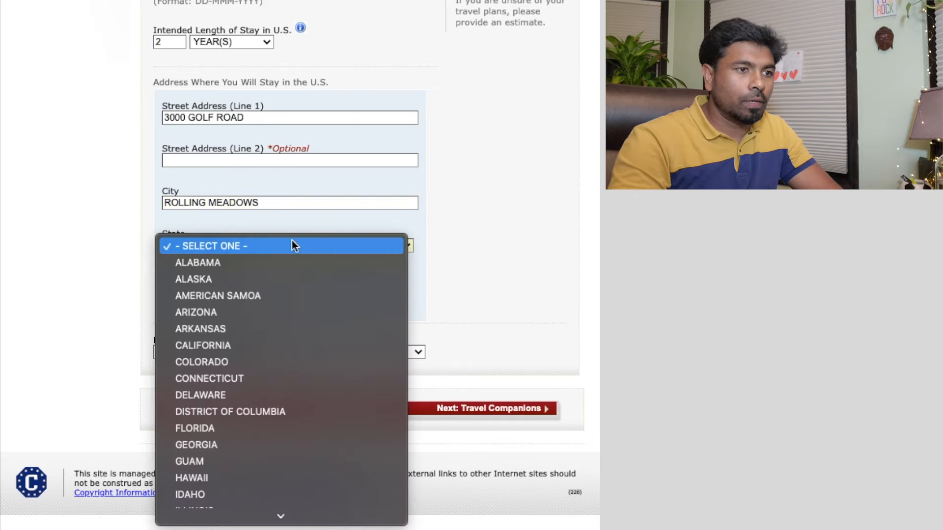
{"action": "key", "text": "i"}
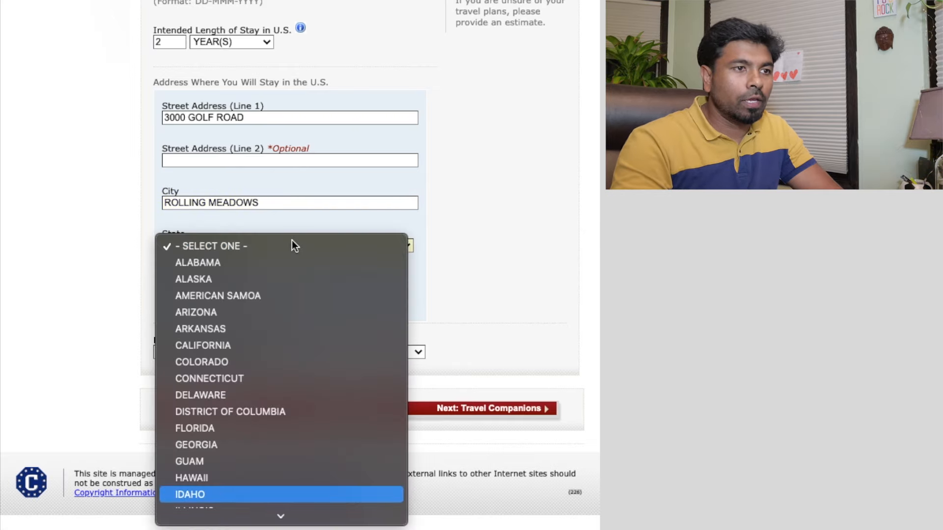
{"action": "key", "text": "l"}
{"action": "key", "text": "Return"}
Enter the U.S. stay ZIP code, check the trip payer options, and answer the travel-companions question
{"action": "left_click", "coordinate": [238, 289]}
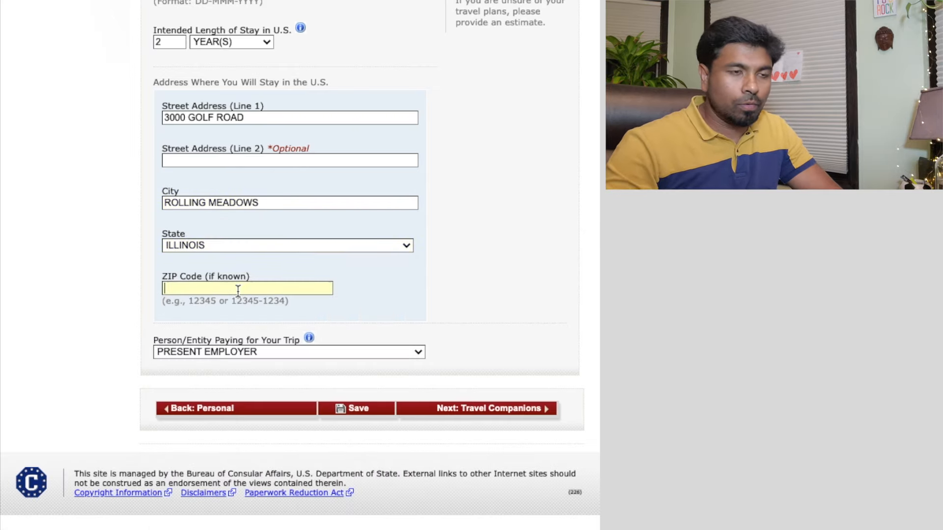
{"action": "type", "text": "60007"}
{"action": "left_click", "coordinate": [353, 354]}
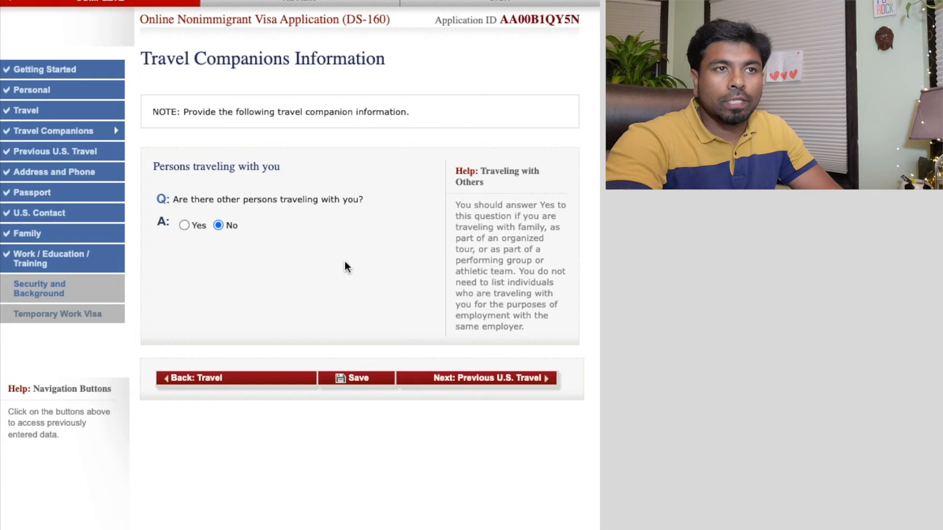
{"action": "left_click", "coordinate": [184, 224]}
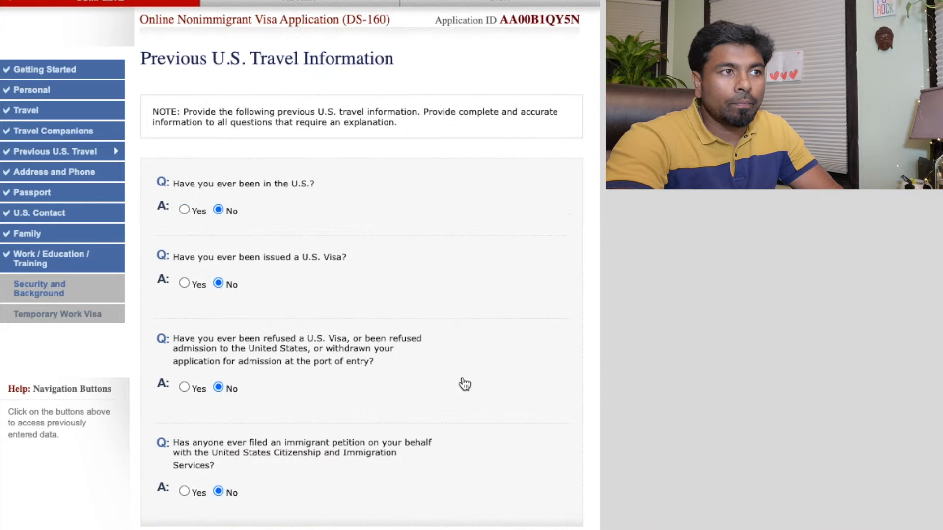
Confirm the four Previous U.S. Travel questions are No and go on to Address and Phone
{"action": "scroll", "coordinate": [455, 373], "scroll_direction": "down", "scroll_amount": 1}
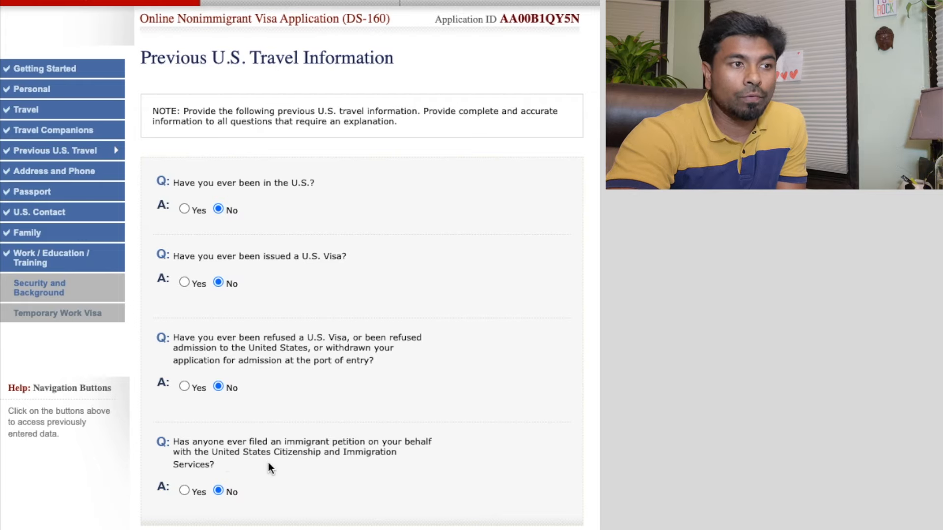
{"action": "scroll", "coordinate": [271, 366], "scroll_direction": "down", "scroll_amount": 3}
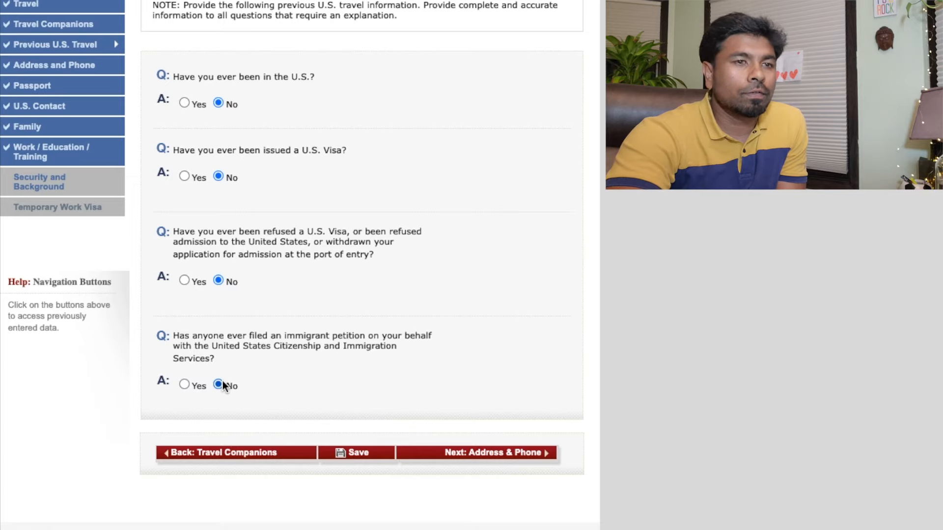
{"action": "left_click", "coordinate": [493, 457]}
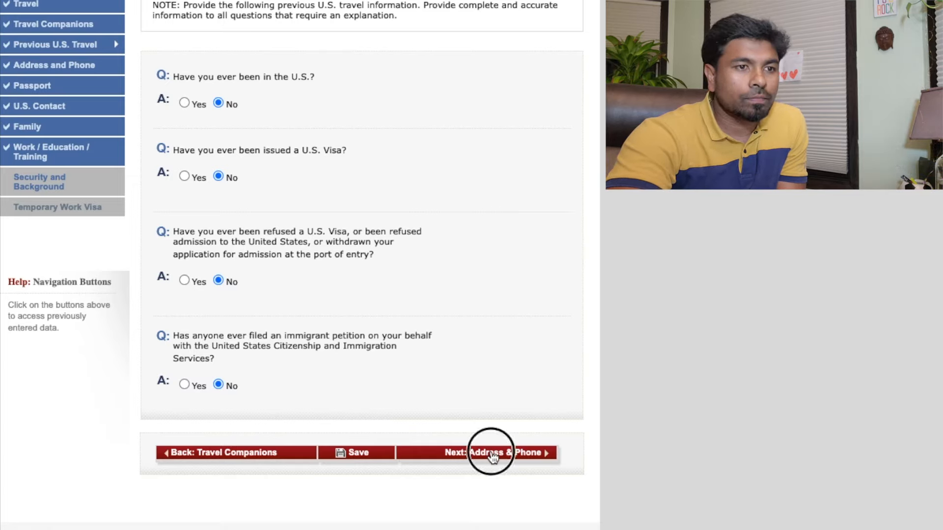
{"action": "scroll", "coordinate": [338, 404], "scroll_direction": "down", "scroll_amount": 2}
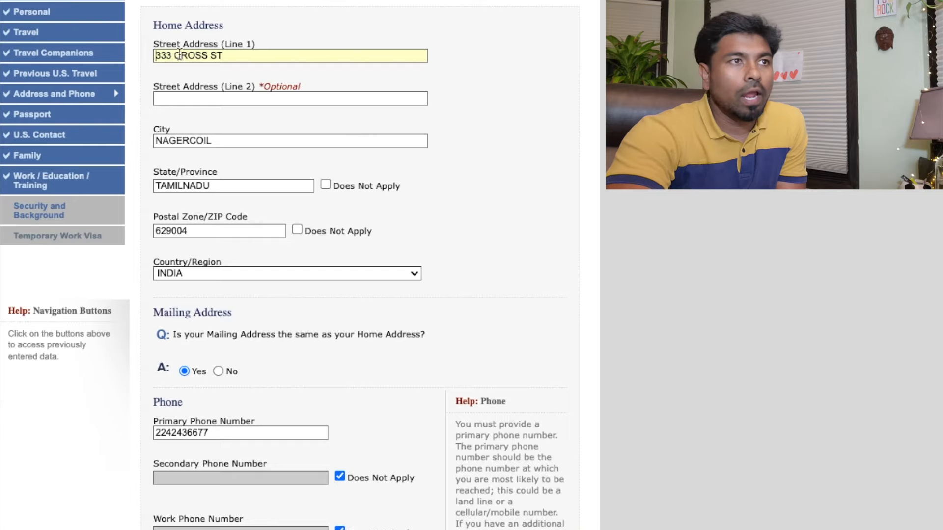
{"action": "scroll", "coordinate": [273, 327], "scroll_direction": "down", "scroll_amount": 4}
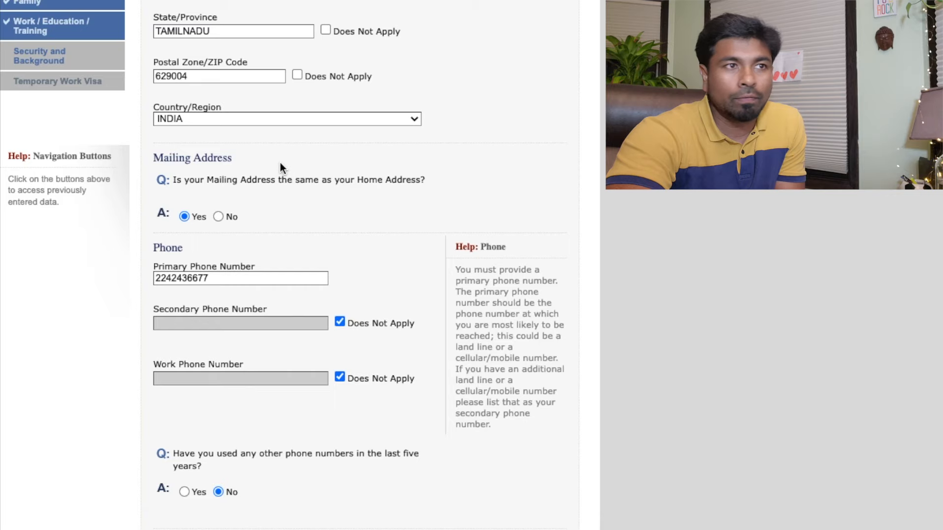
{"action": "scroll", "coordinate": [282, 185], "scroll_direction": "up", "scroll_amount": 3}
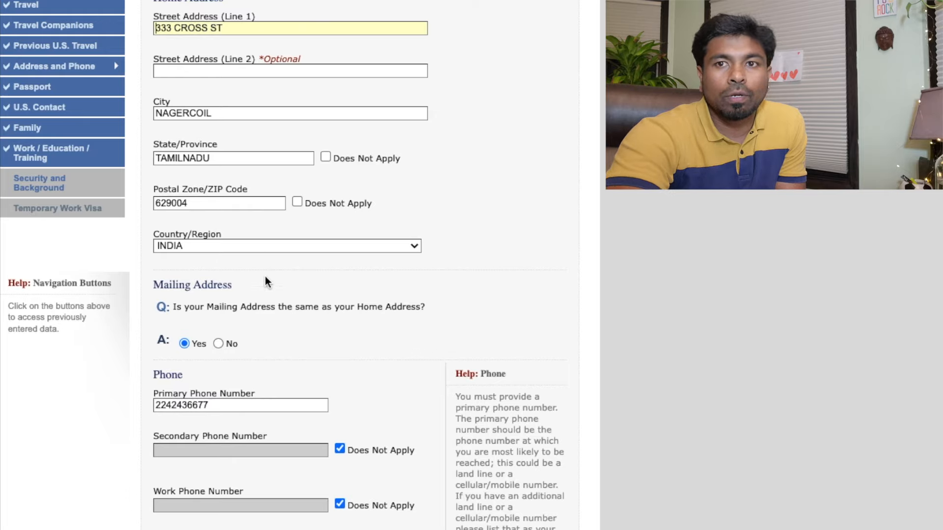
{"action": "scroll", "coordinate": [270, 324], "scroll_direction": "down", "scroll_amount": 5}
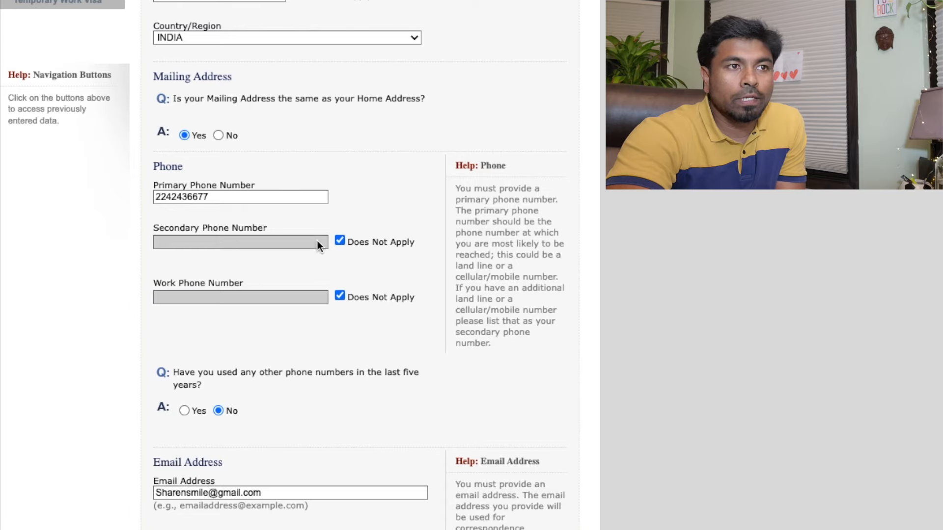
{"action": "left_click", "coordinate": [340, 240]}
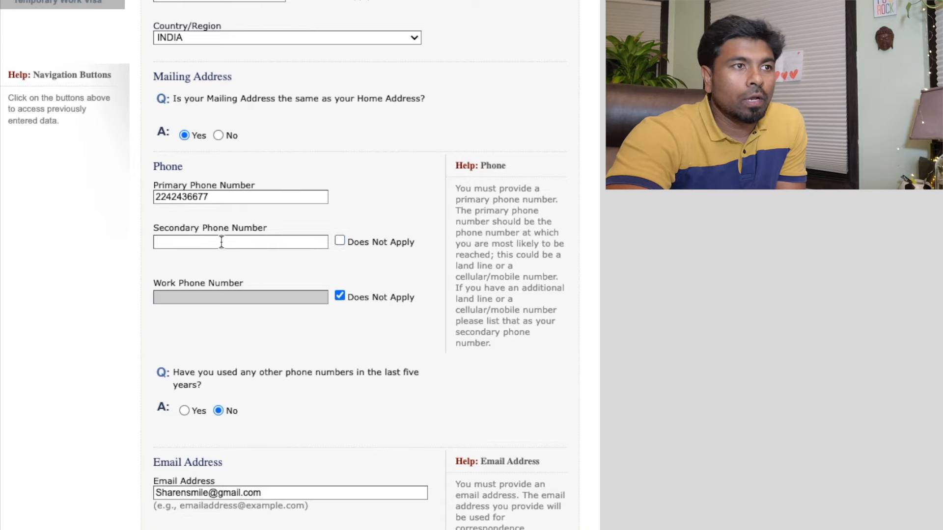
{"action": "left_click", "coordinate": [340, 243]}
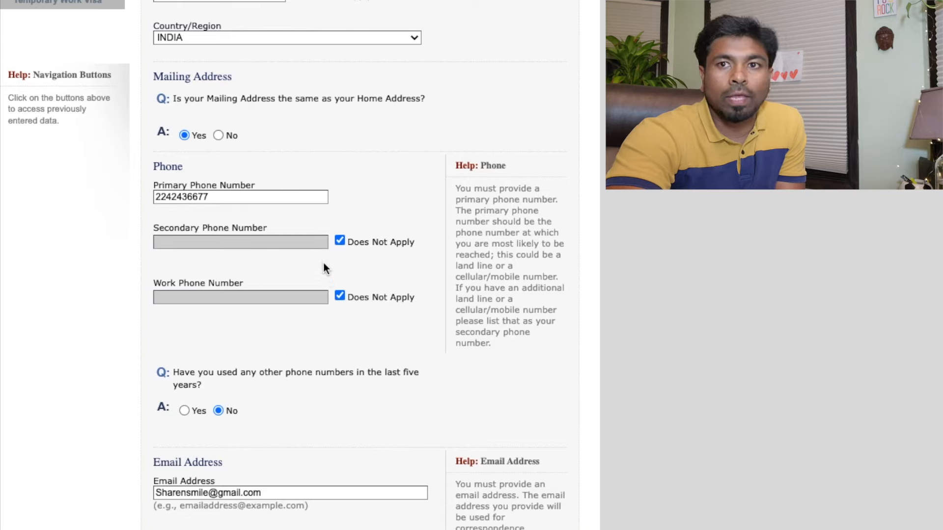
{"action": "scroll", "coordinate": [293, 299], "scroll_direction": "down", "scroll_amount": 5}
{"action": "scroll", "coordinate": [273, 301], "scroll_direction": "up", "scroll_amount": 3}
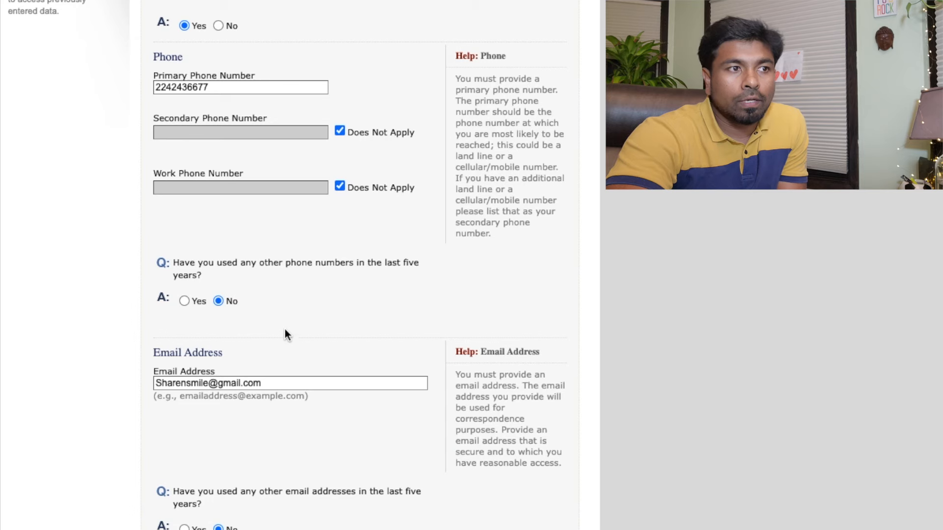
{"action": "scroll", "coordinate": [287, 333], "scroll_direction": "down", "scroll_amount": 4}
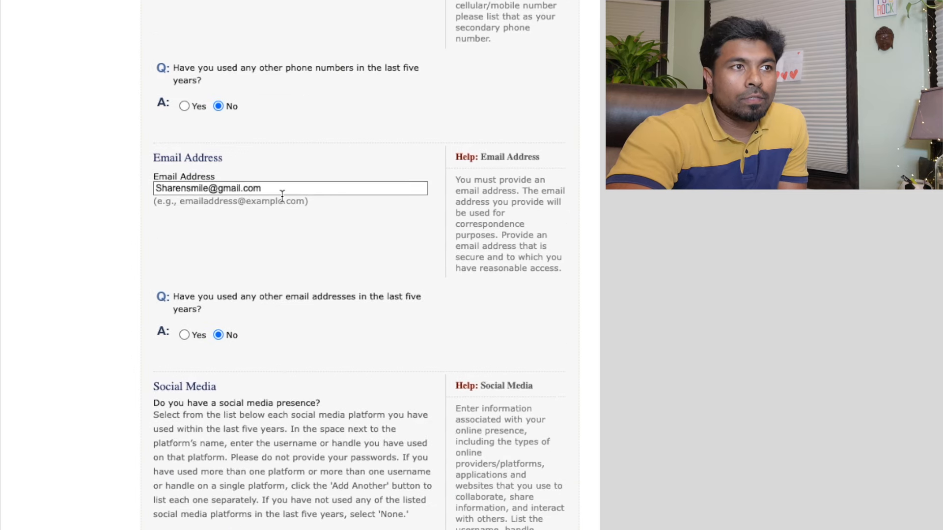
{"action": "scroll", "coordinate": [221, 251], "scroll_direction": "down", "scroll_amount": 1}
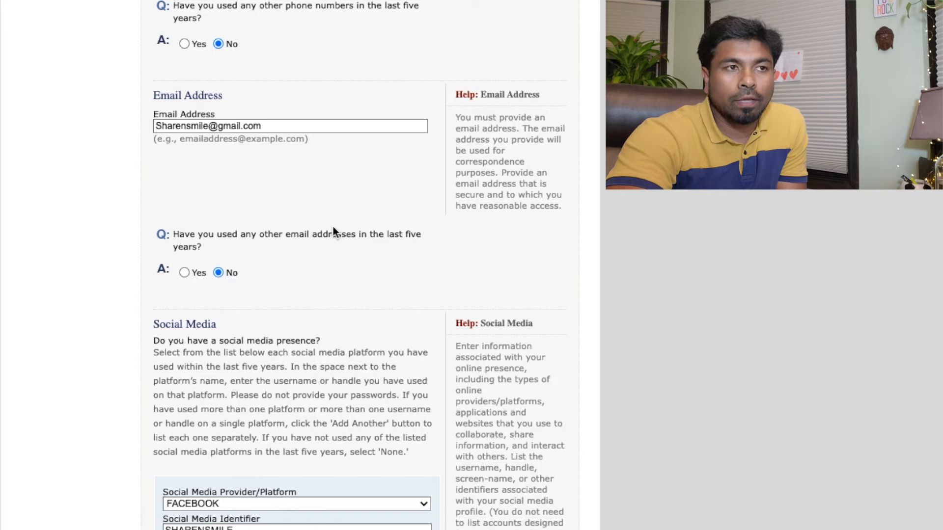
{"action": "scroll", "coordinate": [333, 226], "scroll_direction": "down", "scroll_amount": 4}
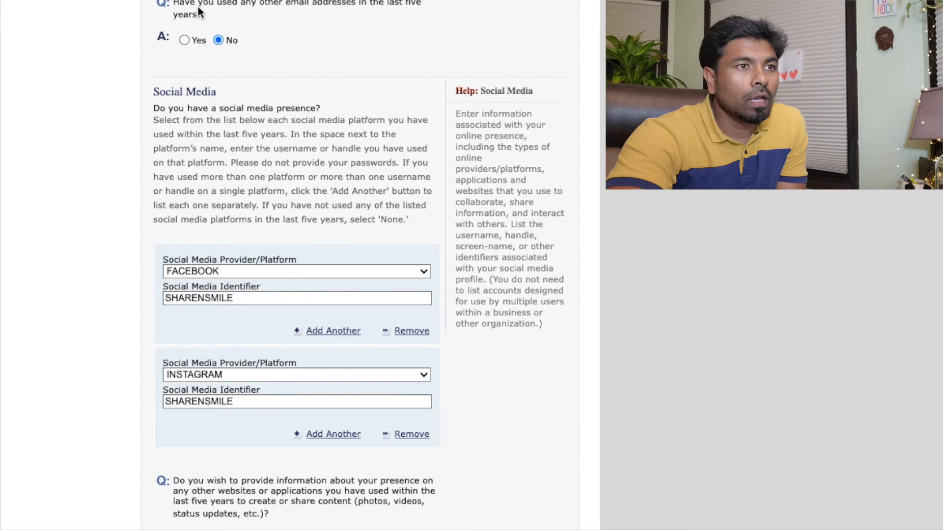
{"action": "left_click", "coordinate": [191, 45]}
{"action": "scroll", "coordinate": [300, 199], "scroll_direction": "down", "scroll_amount": 6}
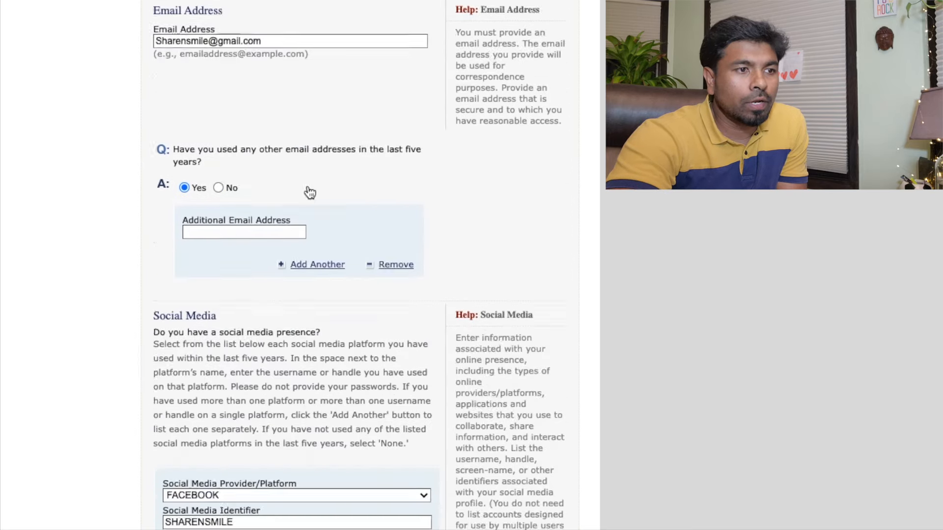
{"action": "scroll", "coordinate": [309, 192], "scroll_direction": "down", "scroll_amount": 2}
{"action": "left_click", "coordinate": [219, 76]}
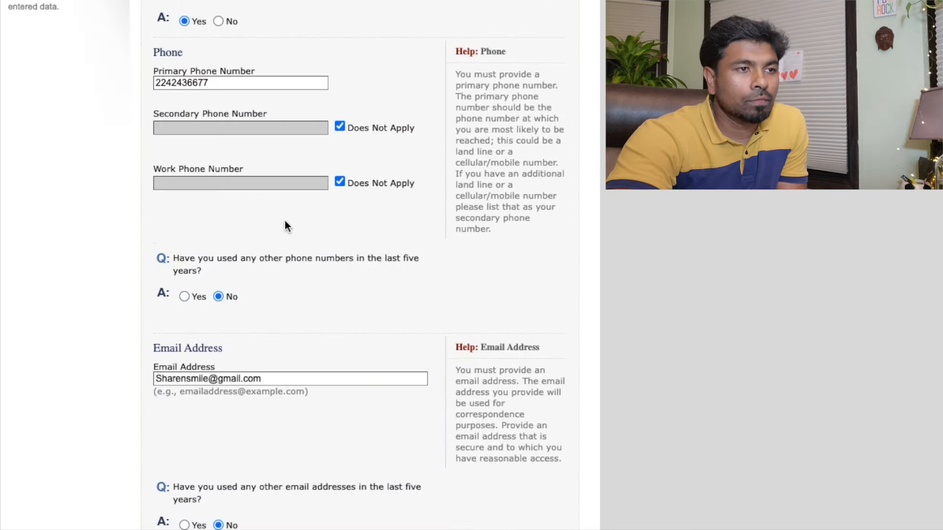
{"action": "scroll", "coordinate": [301, 283], "scroll_direction": "down", "scroll_amount": 4}
{"action": "scroll", "coordinate": [254, 281], "scroll_direction": "down", "scroll_amount": 9}
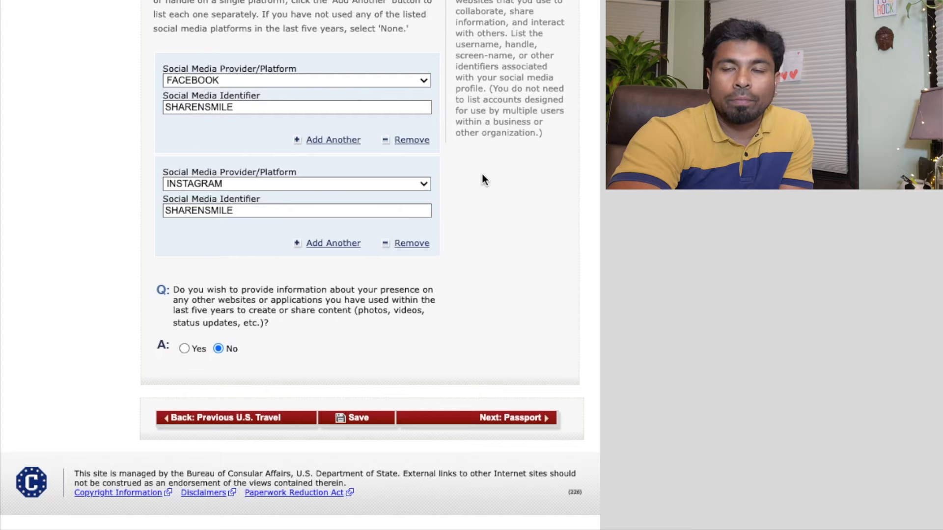
Review the social media platform list for both entries, leaving FACEBOOK and INSTAGRAM unchanged
{"action": "left_click", "coordinate": [417, 181]}
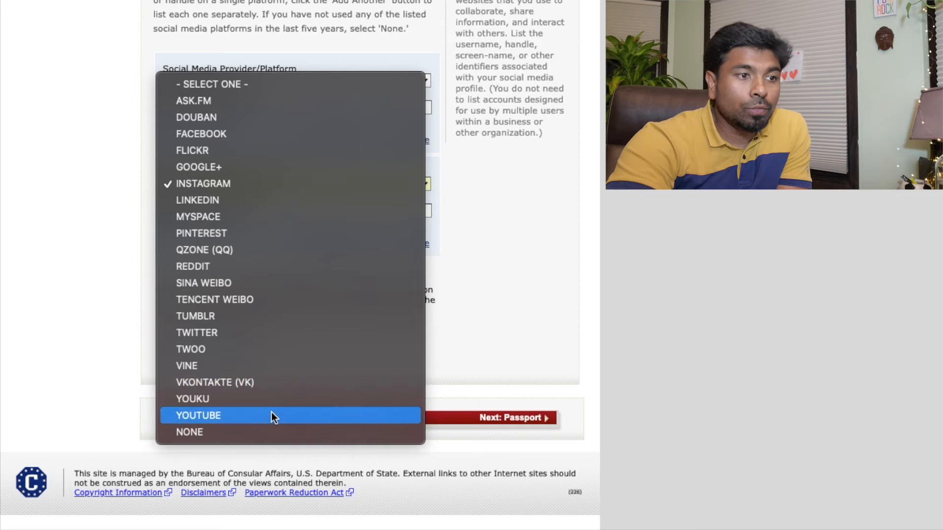
{"action": "left_click", "coordinate": [498, 199]}
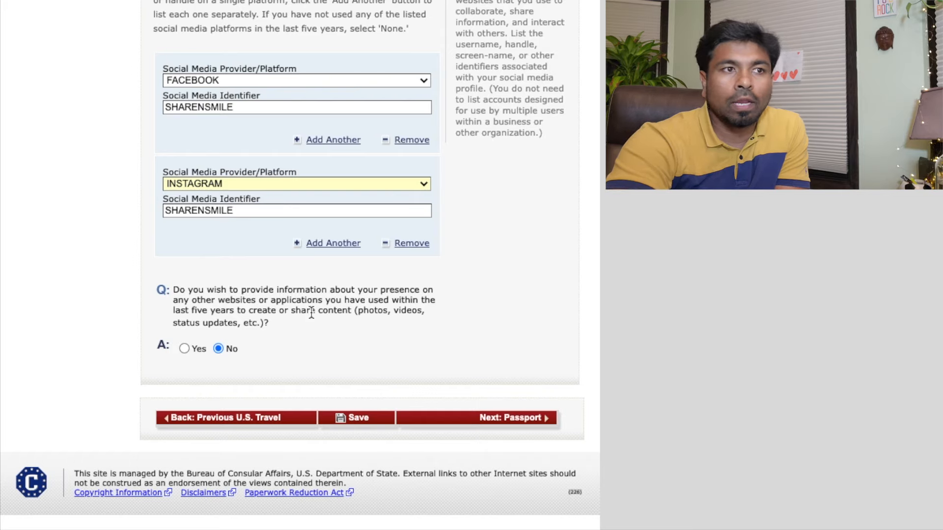
{"action": "left_click", "coordinate": [420, 184]}
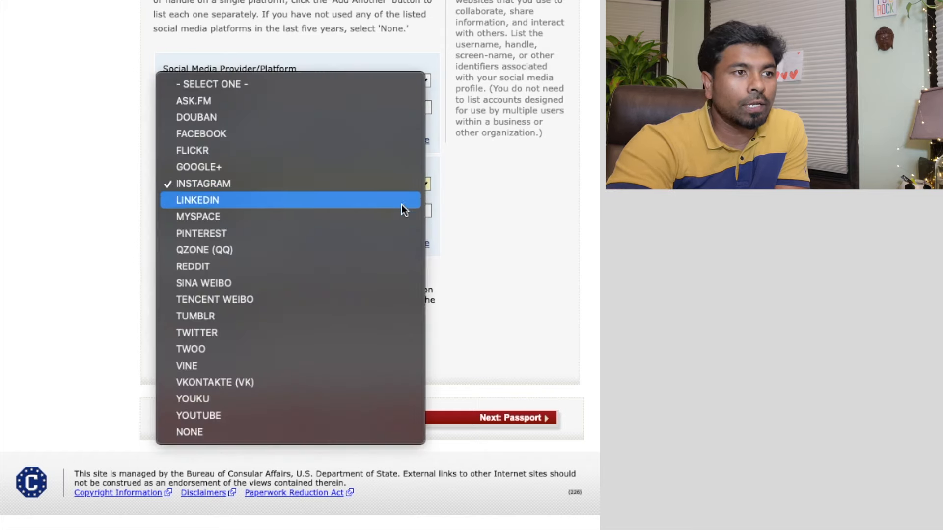
{"action": "left_click", "coordinate": [512, 252]}
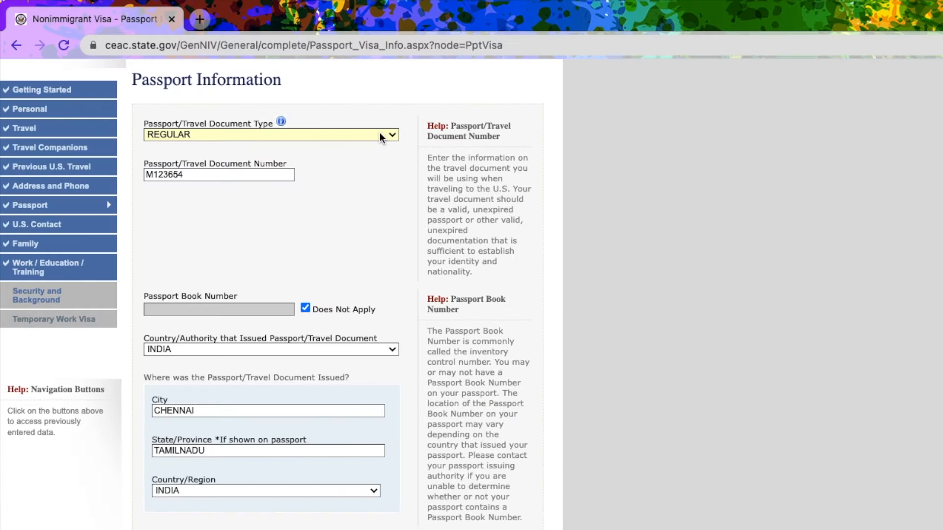
{"action": "left_click", "coordinate": [379, 134]}
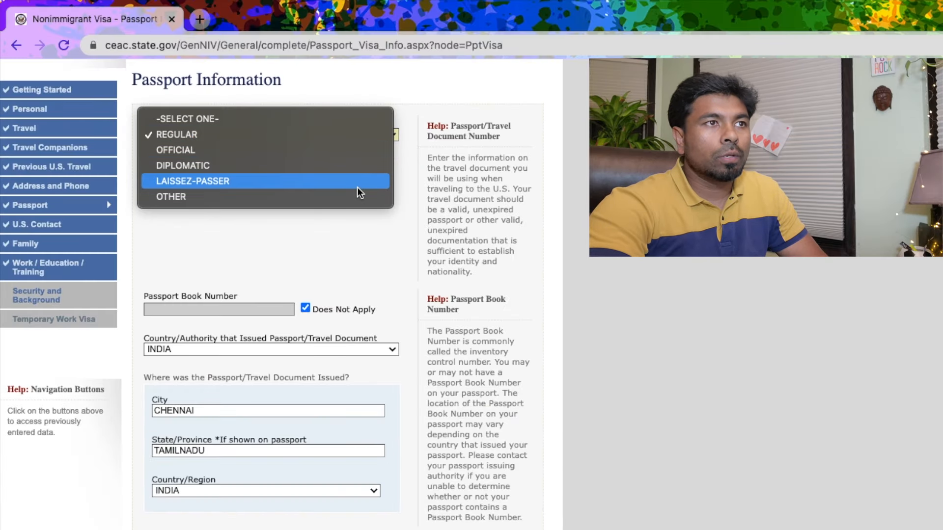
{"action": "left_click", "coordinate": [346, 138]}
{"action": "left_click", "coordinate": [349, 133]}
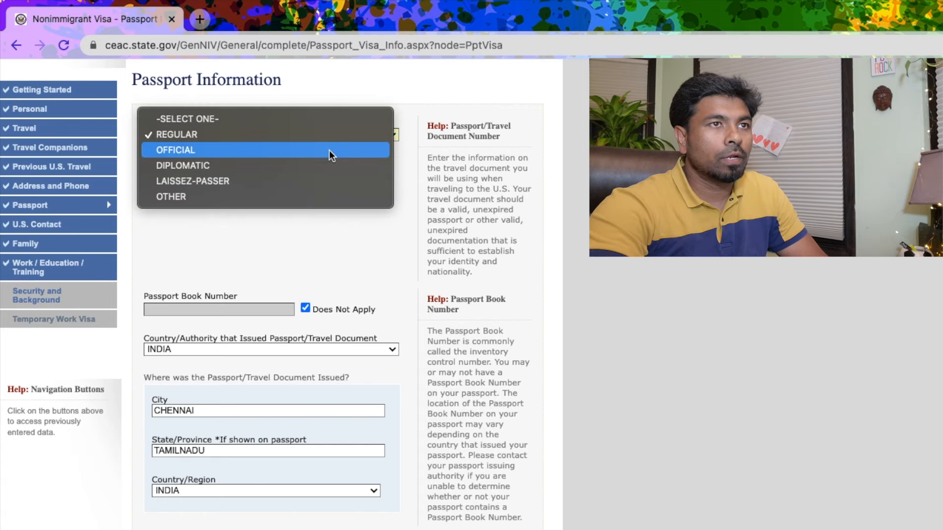
{"action": "left_click", "coordinate": [394, 91]}
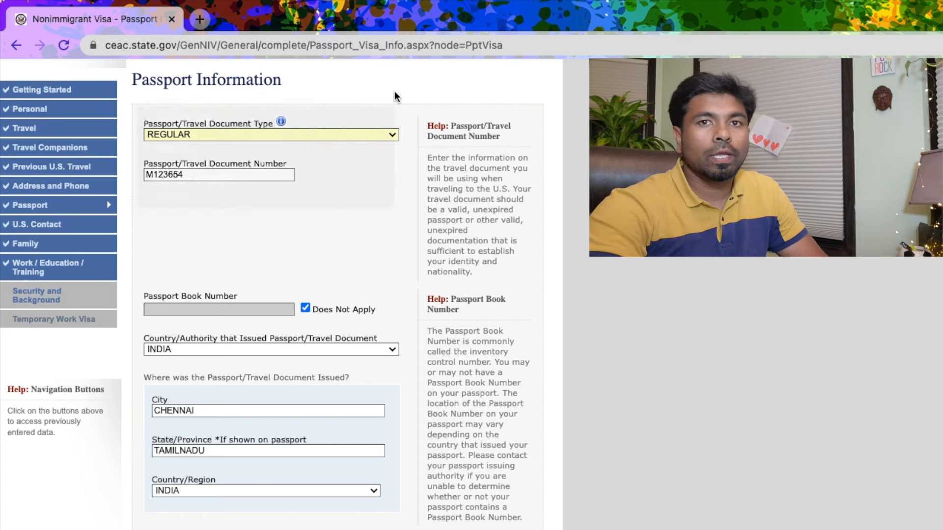
{"action": "left_click", "coordinate": [193, 176]}
{"action": "left_click_drag", "start_coordinate": [194, 176], "coordinate": [140, 173]}
{"action": "left_click", "coordinate": [204, 193]}
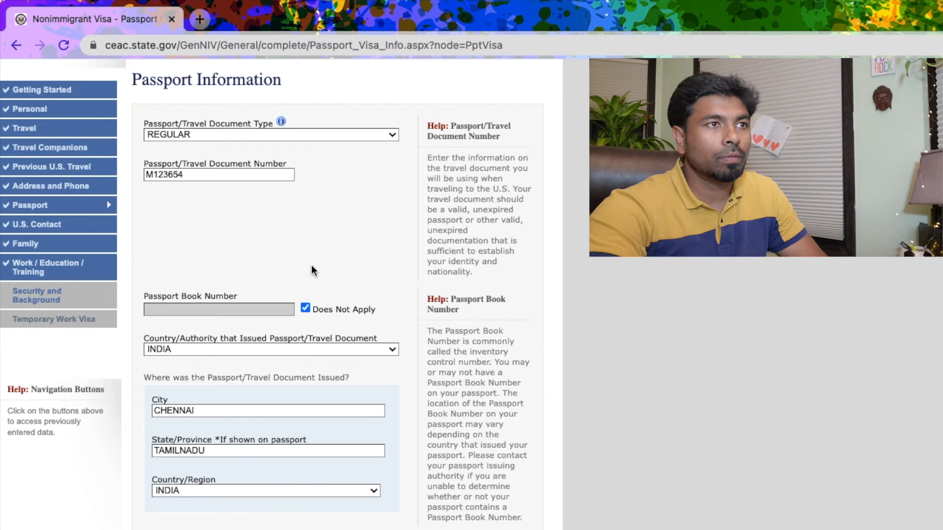
{"action": "left_click_drag", "start_coordinate": [194, 174], "coordinate": [142, 174]}
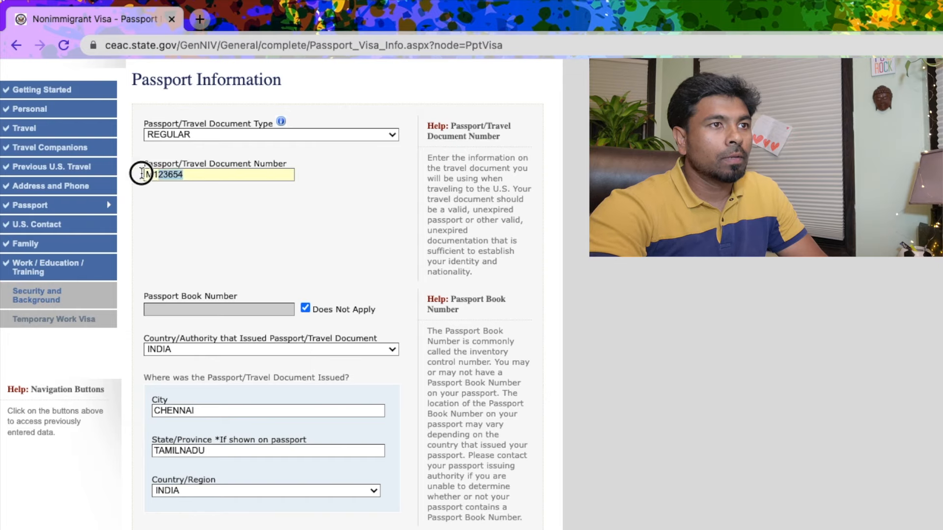
{"action": "left_click", "coordinate": [214, 205]}
{"action": "scroll", "coordinate": [216, 234], "scroll_direction": "down", "scroll_amount": 1}
{"action": "scroll", "coordinate": [217, 234], "scroll_direction": "down", "scroll_amount": 1}
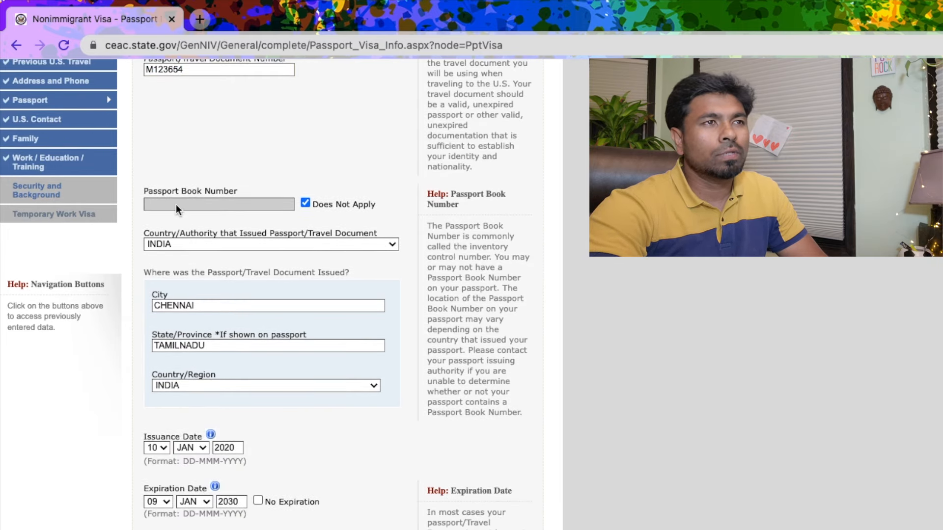
{"action": "scroll", "coordinate": [190, 212], "scroll_direction": "up", "scroll_amount": 1}
{"action": "scroll", "coordinate": [191, 216], "scroll_direction": "up", "scroll_amount": 2}
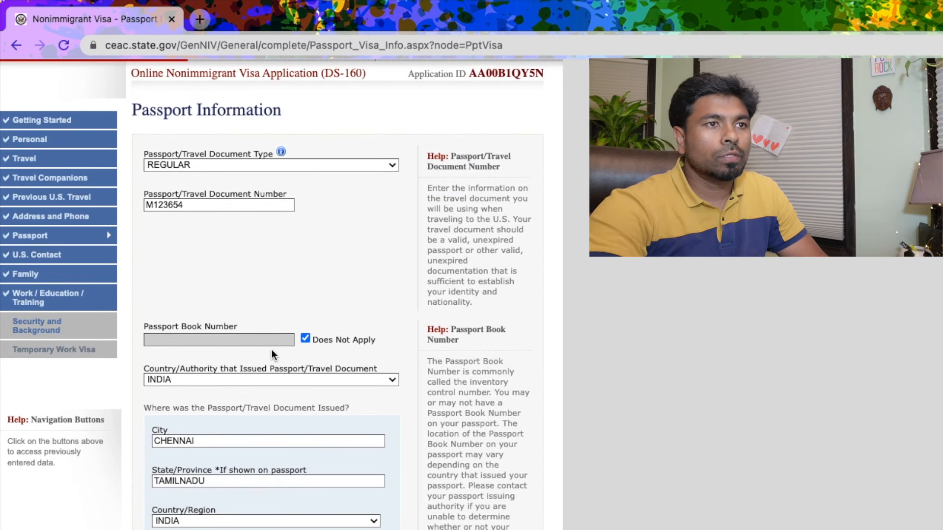
{"action": "scroll", "coordinate": [305, 341], "scroll_direction": "down", "scroll_amount": 2}
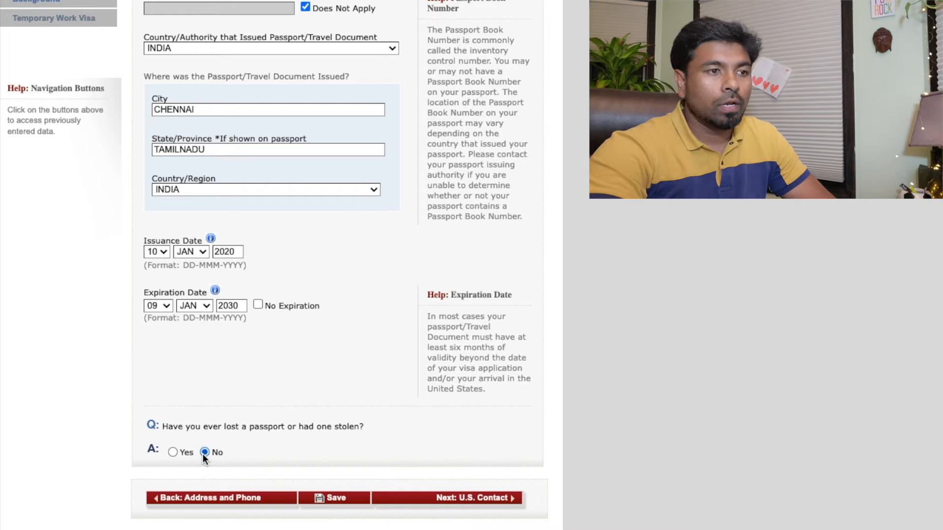
{"action": "left_click", "coordinate": [175, 452]}
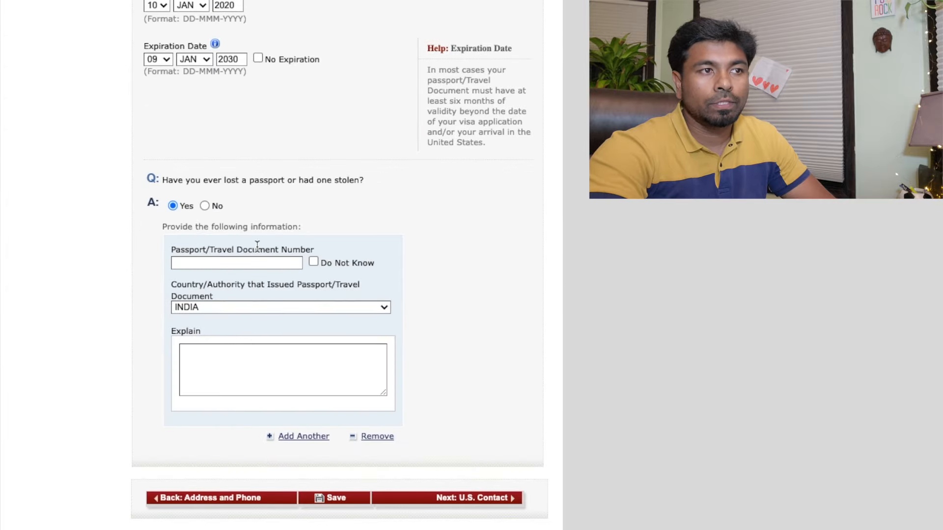
{"action": "left_click", "coordinate": [206, 206]}
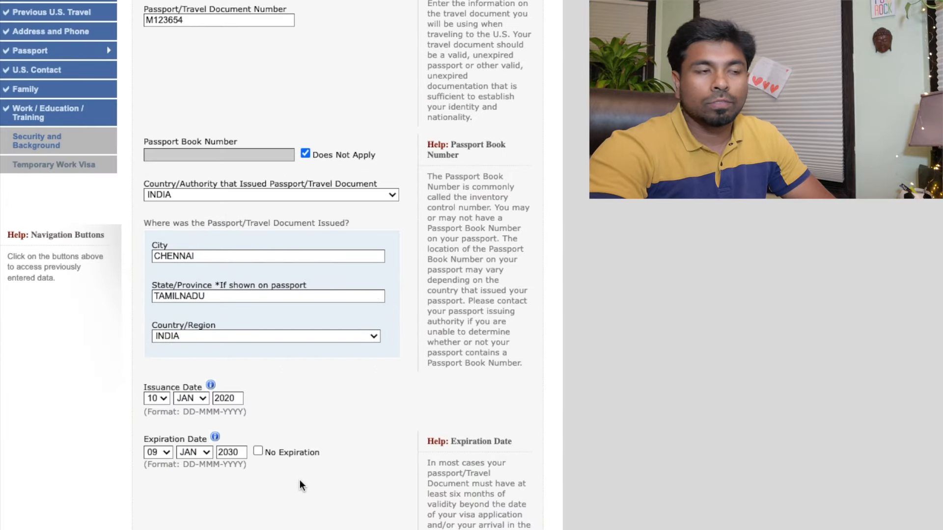
{"action": "scroll", "coordinate": [297, 471], "scroll_direction": "down", "scroll_amount": 3}
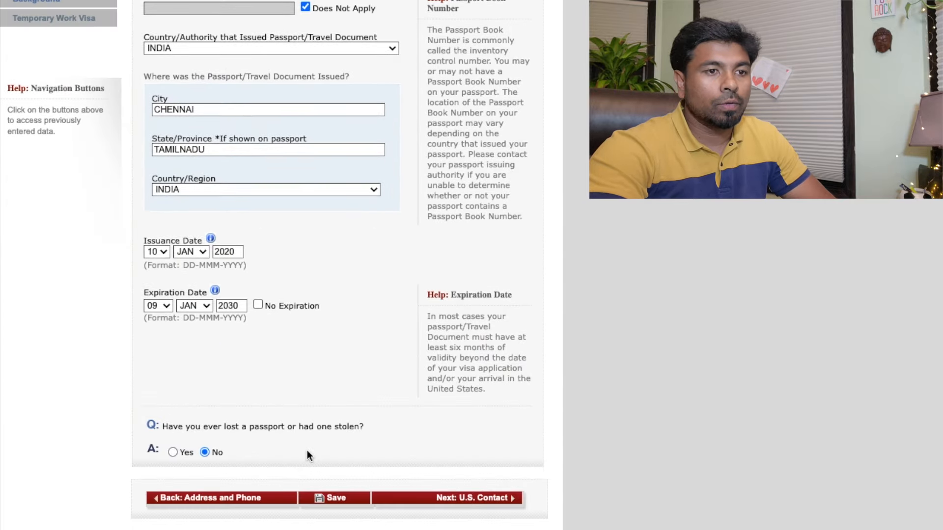
Advance from the Passport page with 'Next: U.S. Contact'
{"action": "left_click", "coordinate": [457, 498]}
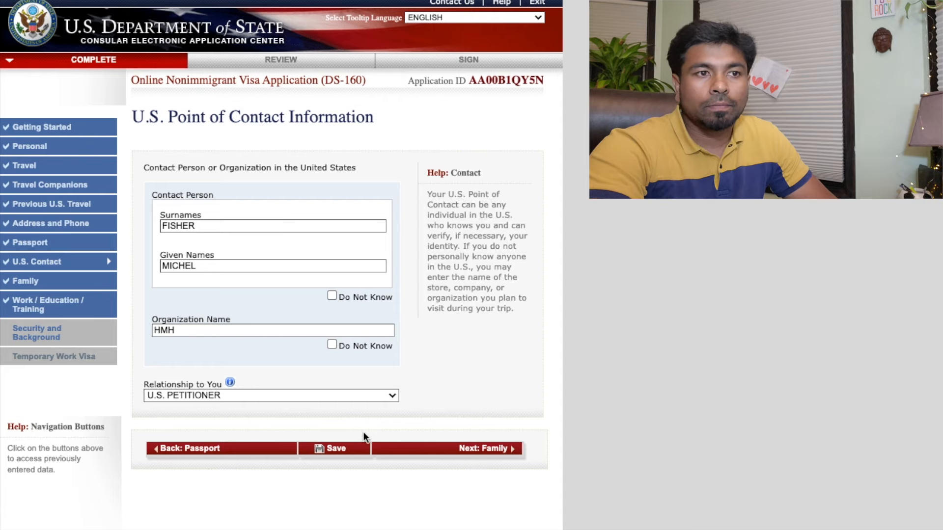
Continue to Family Relatives and review the parents' details and the immediate-relatives question
{"action": "left_click", "coordinate": [455, 450]}
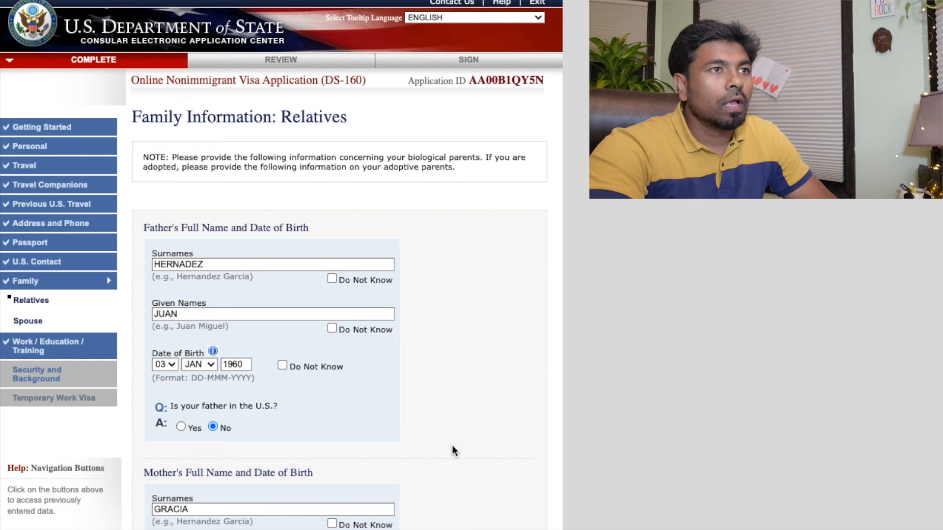
{"action": "scroll", "coordinate": [450, 445], "scroll_direction": "down", "scroll_amount": 5}
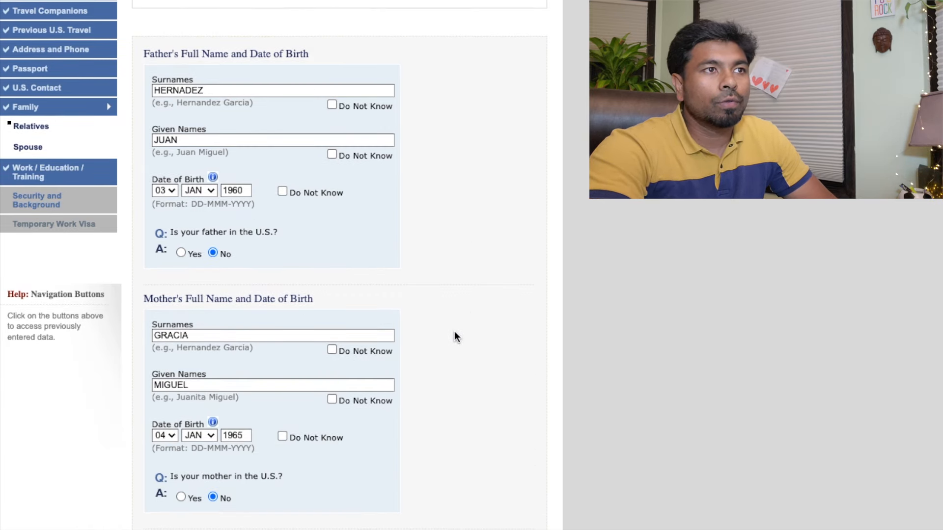
{"action": "scroll", "coordinate": [454, 332], "scroll_direction": "up", "scroll_amount": 5}
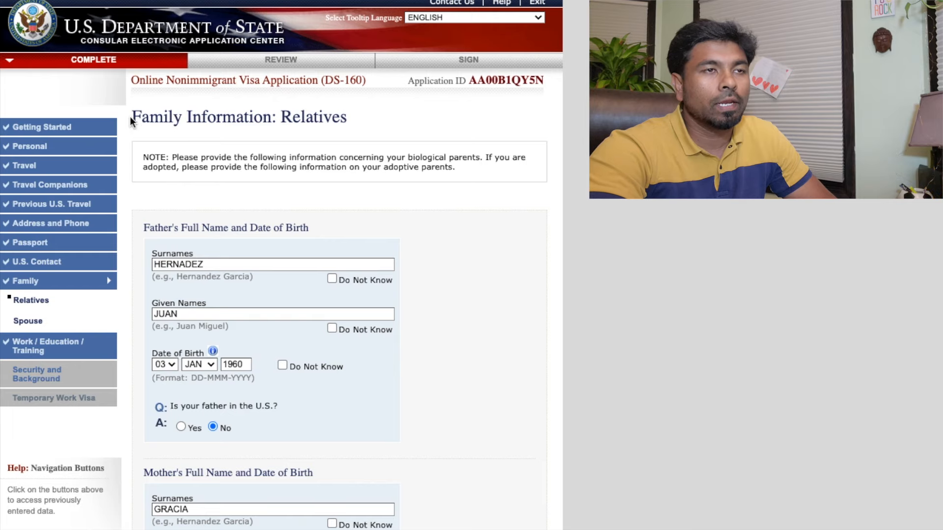
{"action": "triple_click", "coordinate": [351, 119]}
{"action": "scroll", "coordinate": [452, 263], "scroll_direction": "down", "scroll_amount": 6}
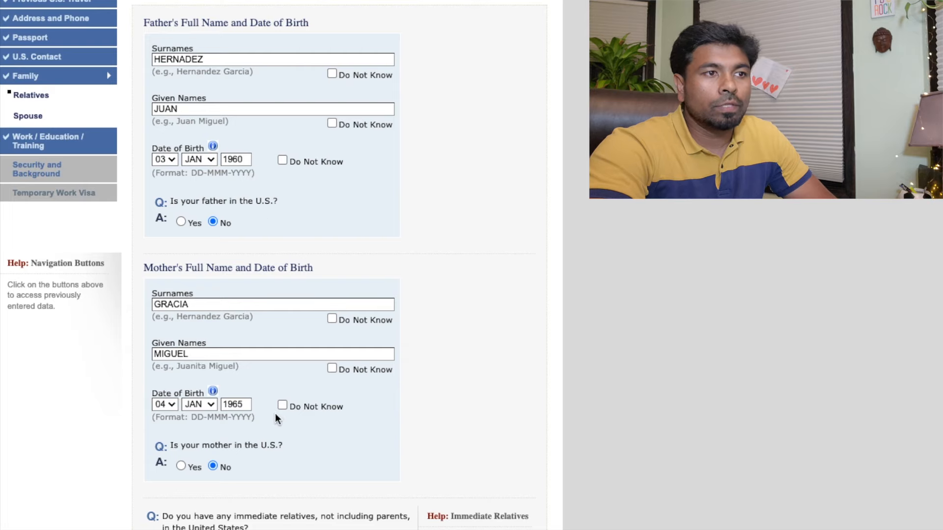
{"action": "scroll", "coordinate": [273, 415], "scroll_direction": "down", "scroll_amount": 5}
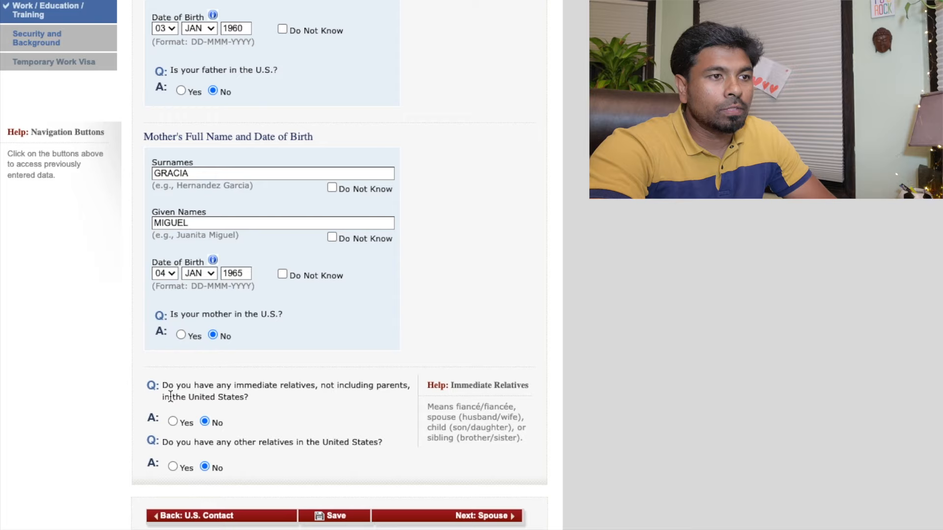
{"action": "left_click_drag", "start_coordinate": [163, 385], "coordinate": [214, 392]}
{"action": "left_click", "coordinate": [264, 401]}
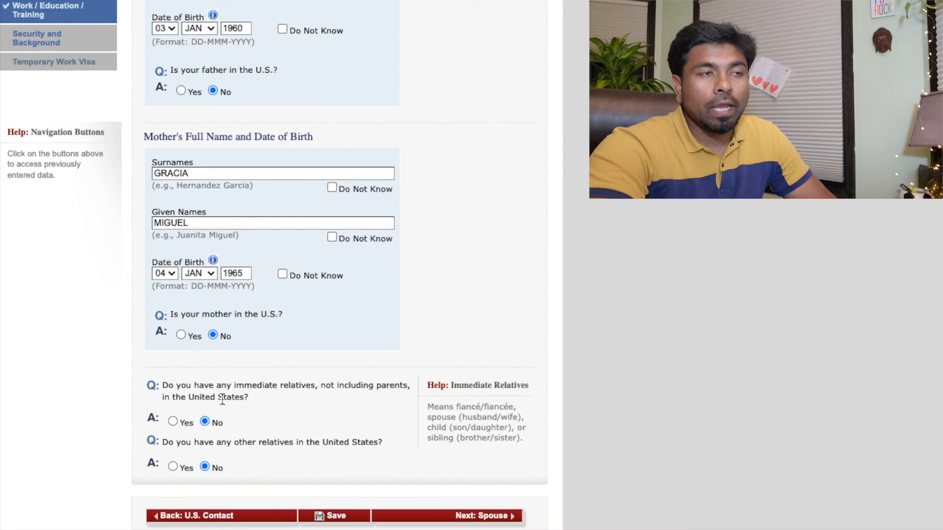
{"action": "left_click", "coordinate": [181, 90]}
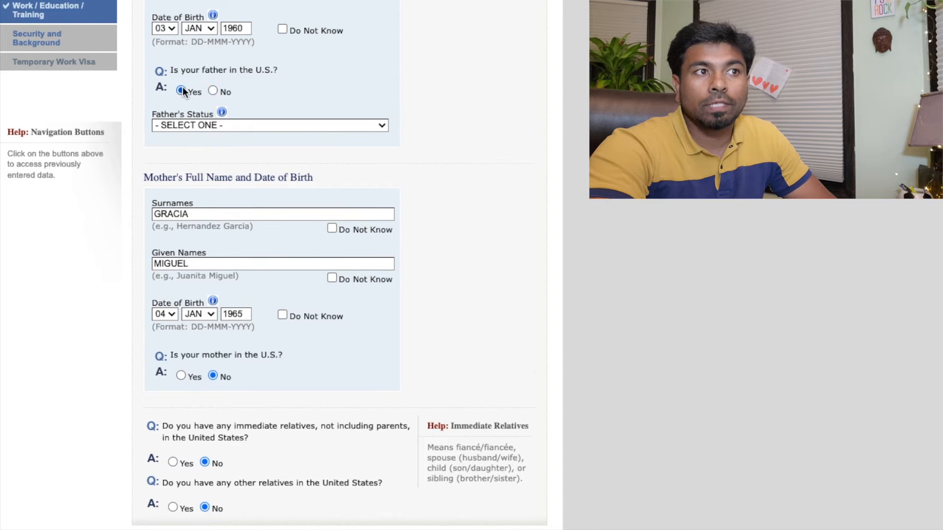
{"action": "left_click", "coordinate": [209, 91]}
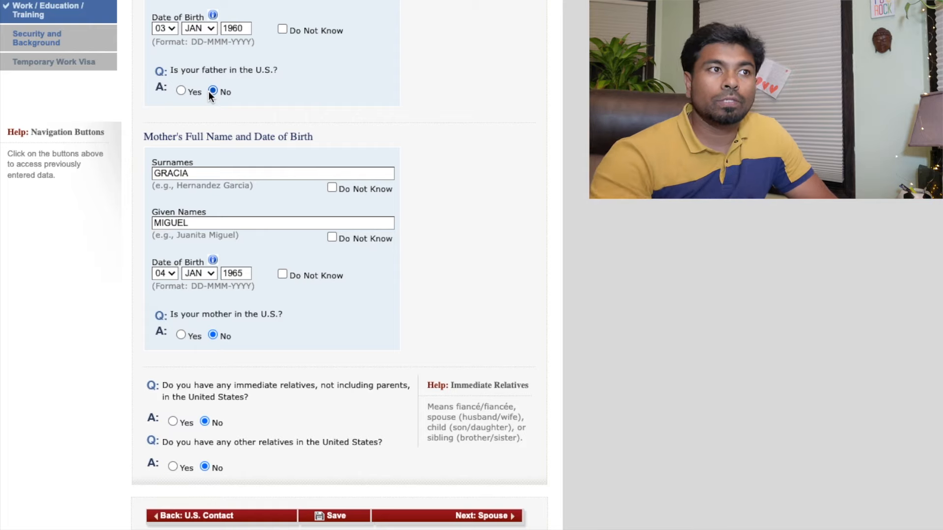
{"action": "left_click", "coordinate": [183, 91]}
{"action": "left_click", "coordinate": [248, 126]}
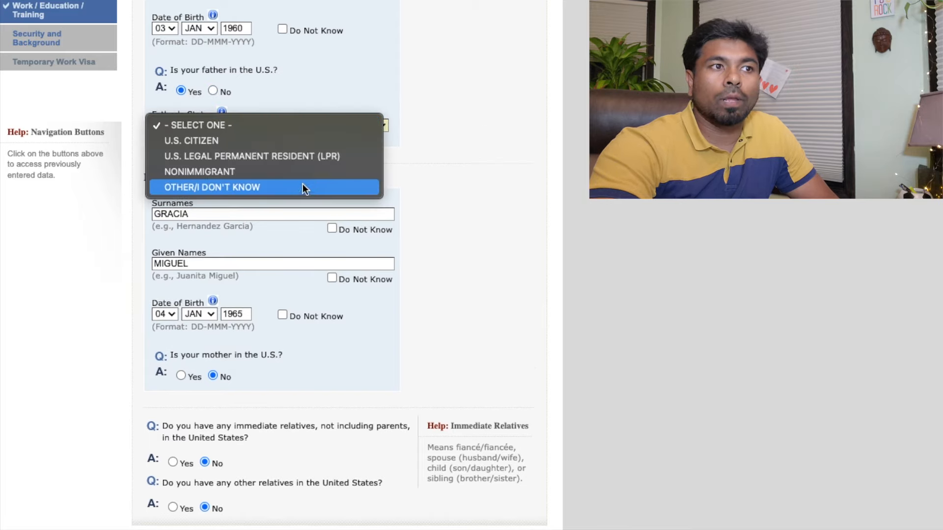
{"action": "left_click", "coordinate": [298, 83]}
{"action": "left_click", "coordinate": [210, 90]}
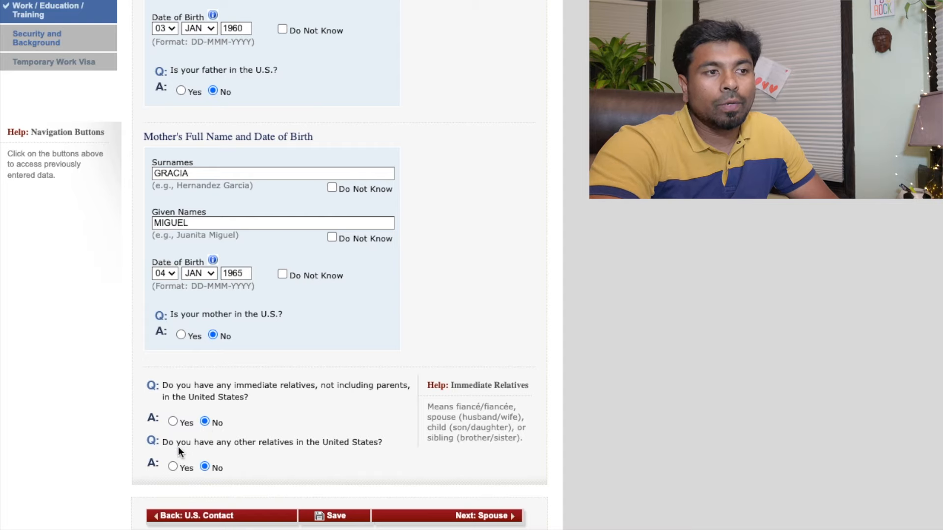
{"action": "left_click", "coordinate": [173, 465]}
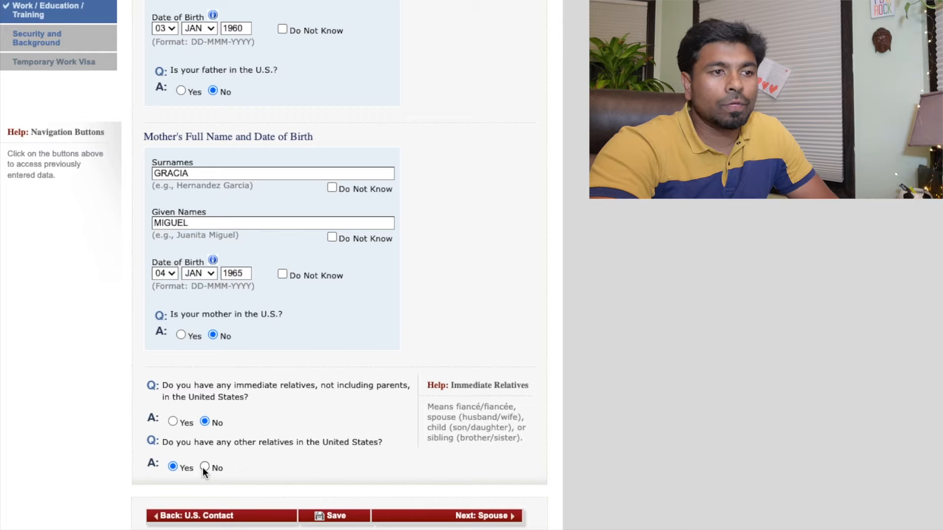
{"action": "left_click", "coordinate": [203, 467]}
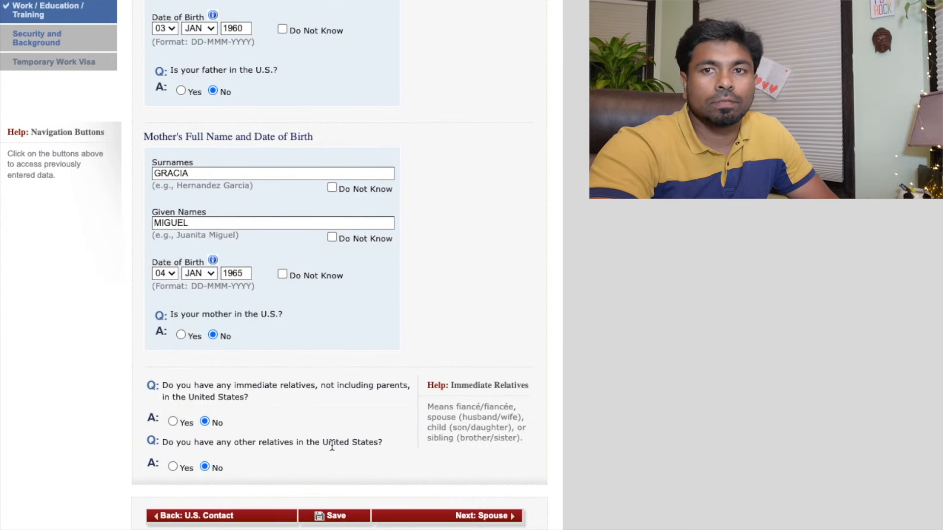
Go from the Spouse page back to Relatives and forward again to Present Work/Education/Training
{"action": "left_click", "coordinate": [446, 515]}
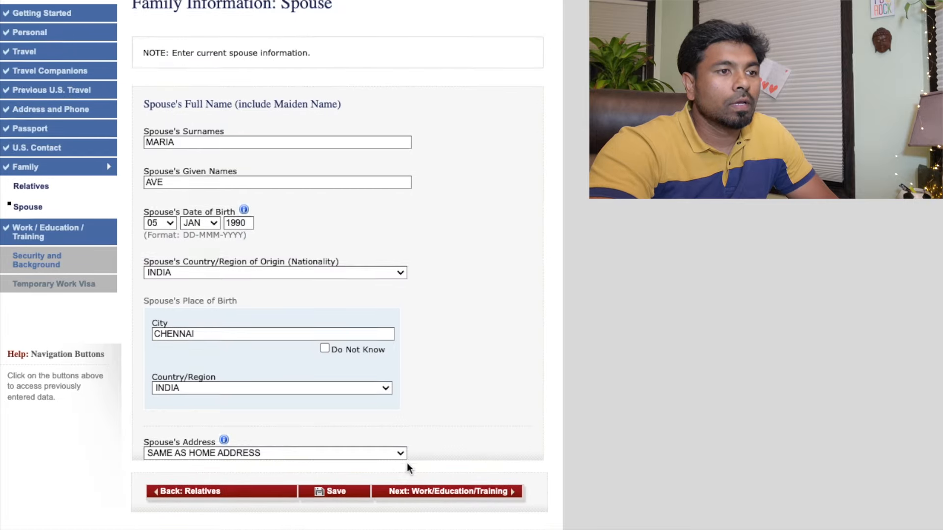
{"action": "scroll", "coordinate": [407, 463], "scroll_direction": "down", "scroll_amount": 1}
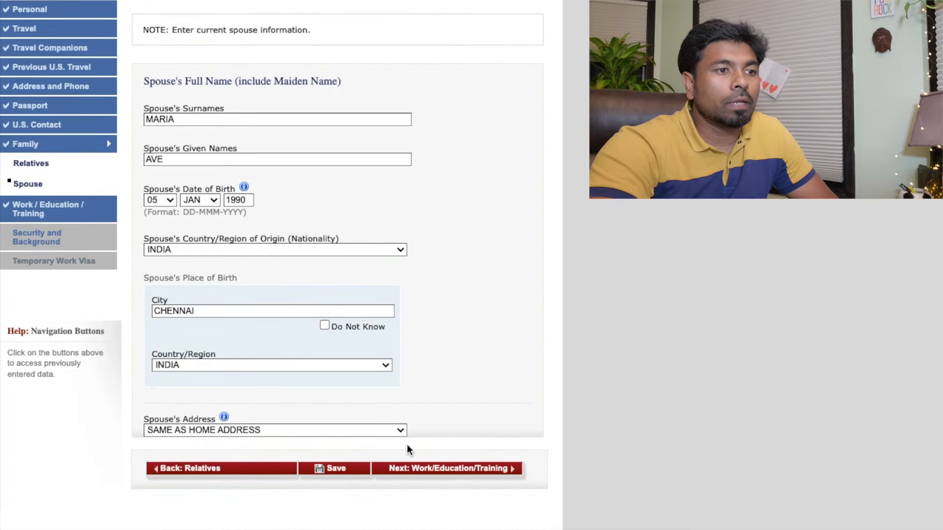
{"action": "left_click", "coordinate": [258, 467]}
{"action": "scroll", "coordinate": [294, 448], "scroll_direction": "down", "scroll_amount": 5}
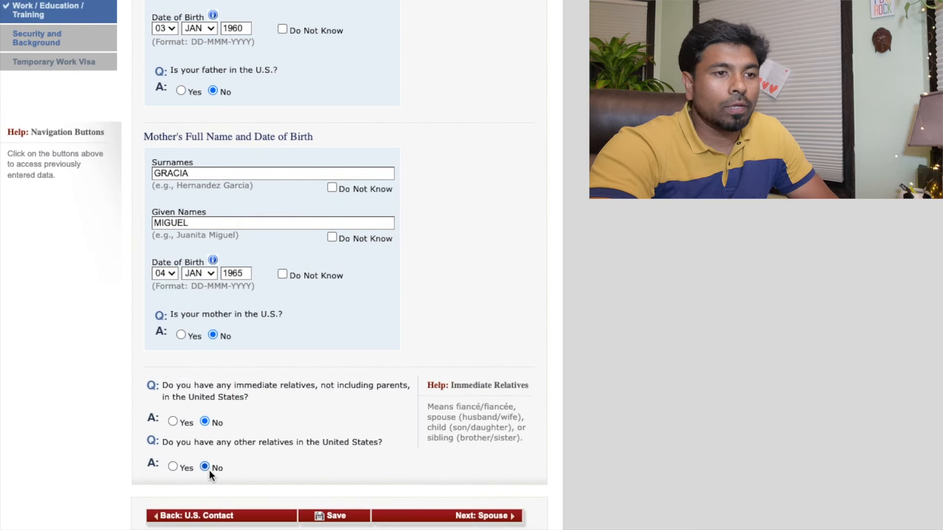
{"action": "left_click", "coordinate": [444, 515]}
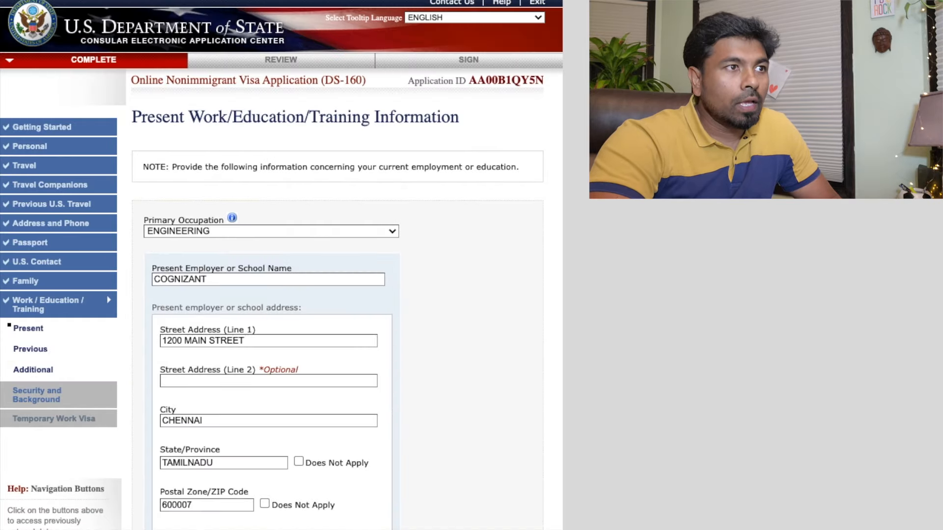
{"action": "scroll", "coordinate": [282, 265], "scroll_direction": "down", "scroll_amount": 2}
Reselect ENGINEERING as the primary occupation and continue to the Previous Work/Education/Training page
{"action": "scroll", "coordinate": [281, 265], "scroll_direction": "down", "scroll_amount": 2}
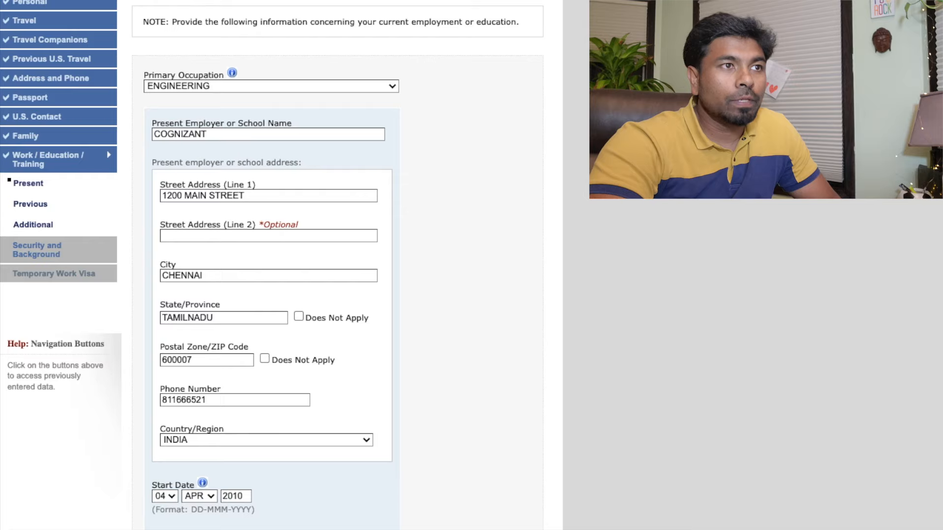
{"action": "scroll", "coordinate": [281, 265], "scroll_direction": "up", "scroll_amount": 3}
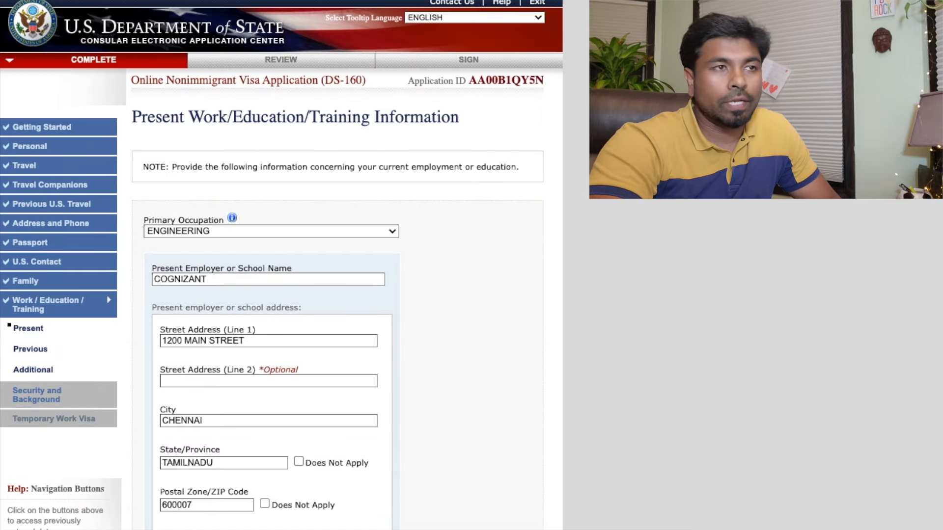
{"action": "scroll", "coordinate": [281, 265], "scroll_direction": "down", "scroll_amount": 1}
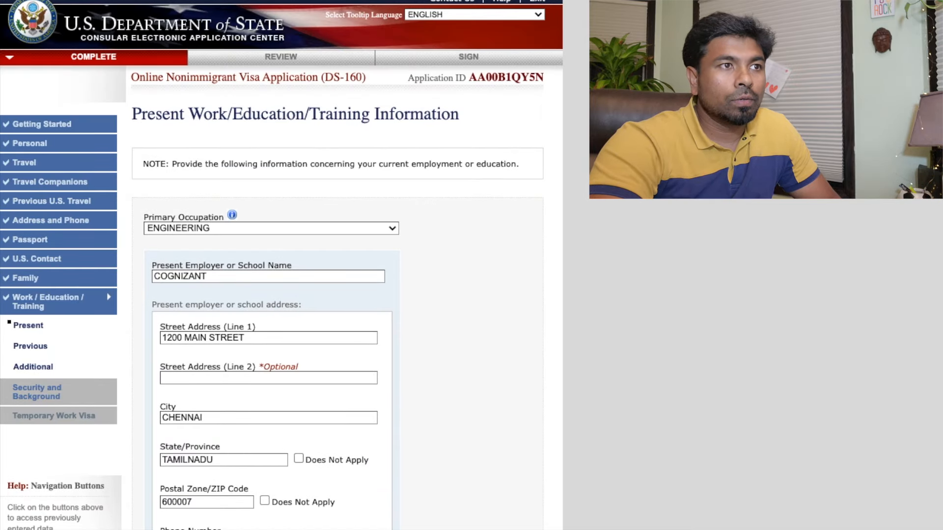
{"action": "scroll", "coordinate": [281, 265], "scroll_direction": "down", "scroll_amount": 3}
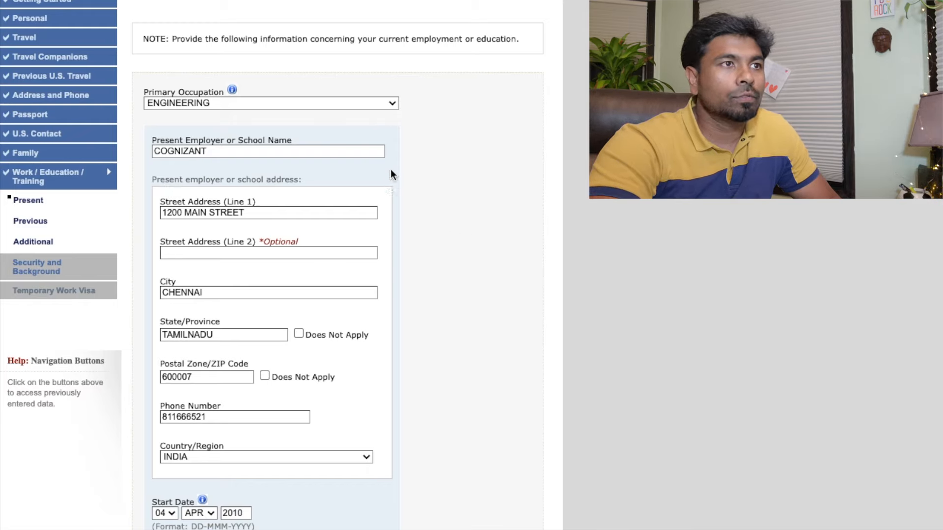
{"action": "left_click", "coordinate": [391, 104]}
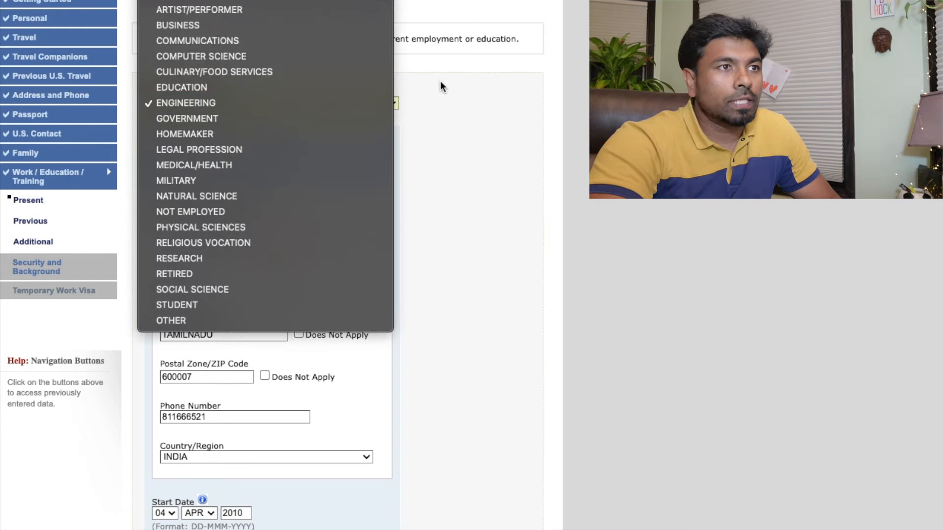
{"action": "left_click", "coordinate": [291, 104]}
{"action": "scroll", "coordinate": [253, 267], "scroll_direction": "down", "scroll_amount": 4}
{"action": "scroll", "coordinate": [271, 256], "scroll_direction": "down", "scroll_amount": 3}
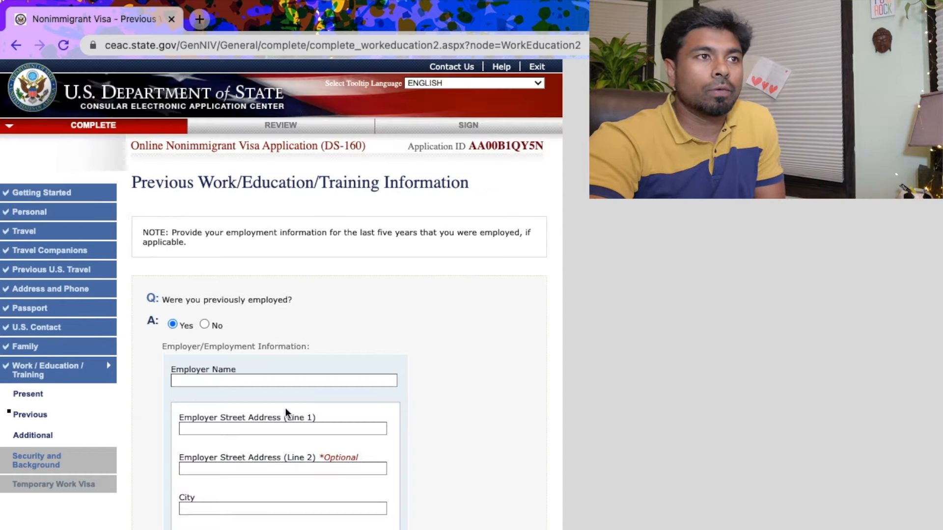
Answer No to 'Were you previously employed?' and continue to the Additional Work/Education/Training page
{"action": "scroll", "coordinate": [285, 434], "scroll_direction": "down", "scroll_amount": 3}
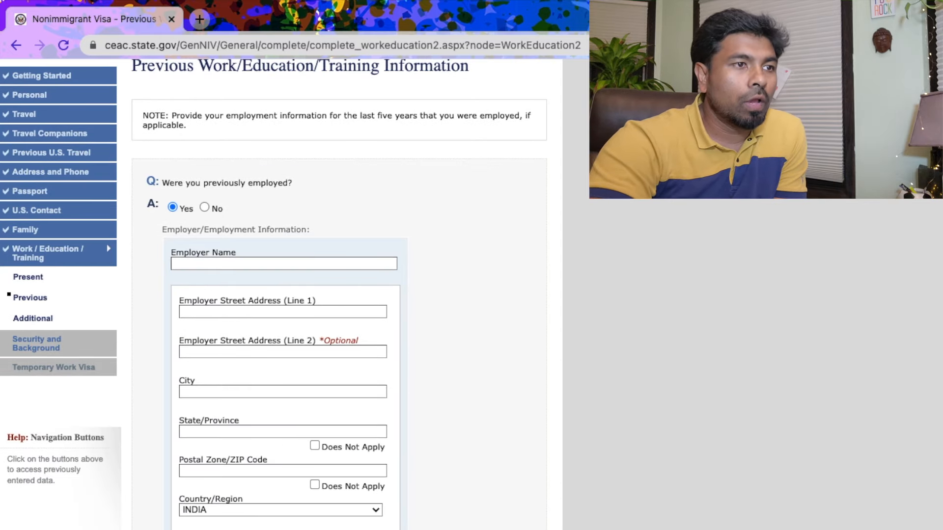
{"action": "scroll", "coordinate": [298, 266], "scroll_direction": "down", "scroll_amount": 4}
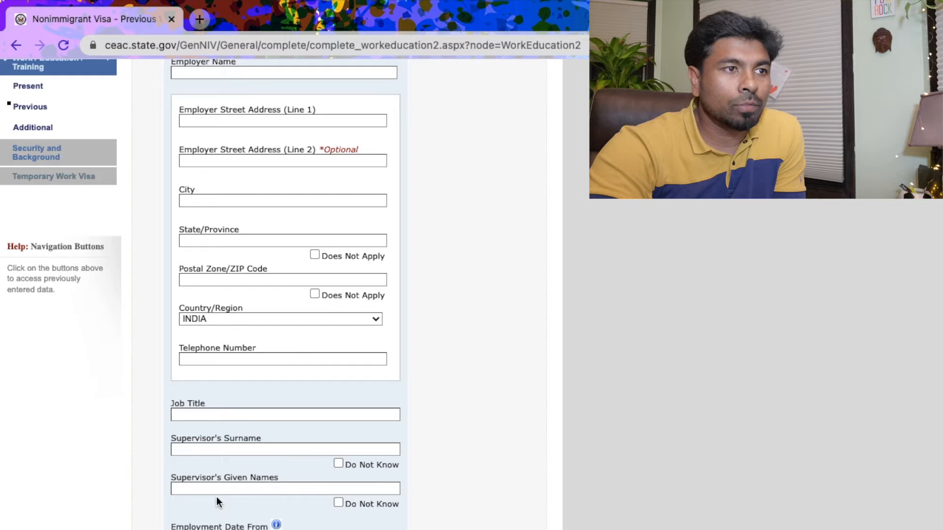
{"action": "scroll", "coordinate": [299, 520], "scroll_direction": "down", "scroll_amount": 4}
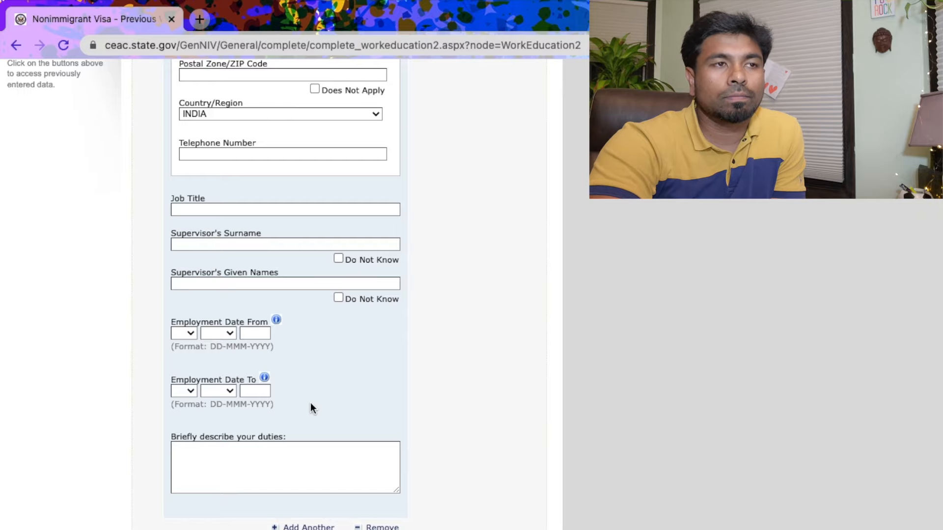
{"action": "scroll", "coordinate": [322, 405], "scroll_direction": "up", "scroll_amount": 6}
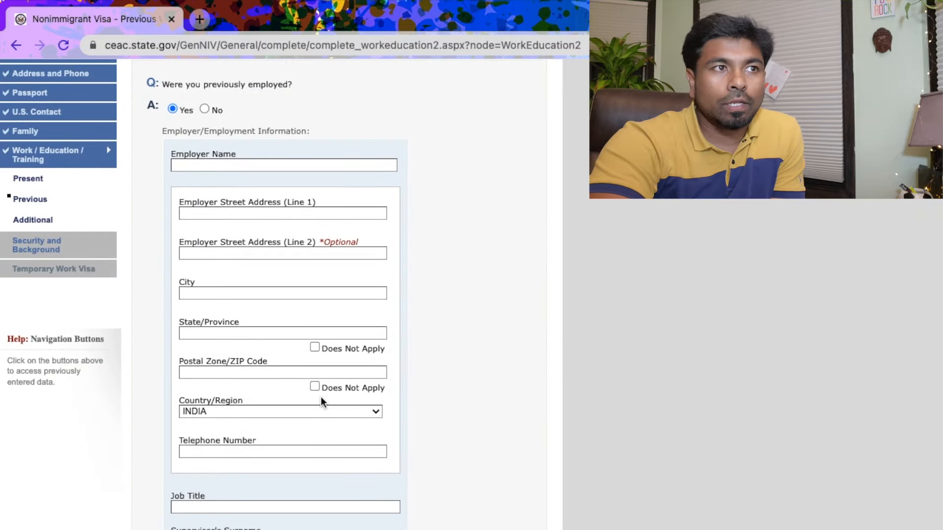
{"action": "left_click", "coordinate": [204, 109]}
{"action": "scroll", "coordinate": [311, 403], "scroll_direction": "down", "scroll_amount": 4}
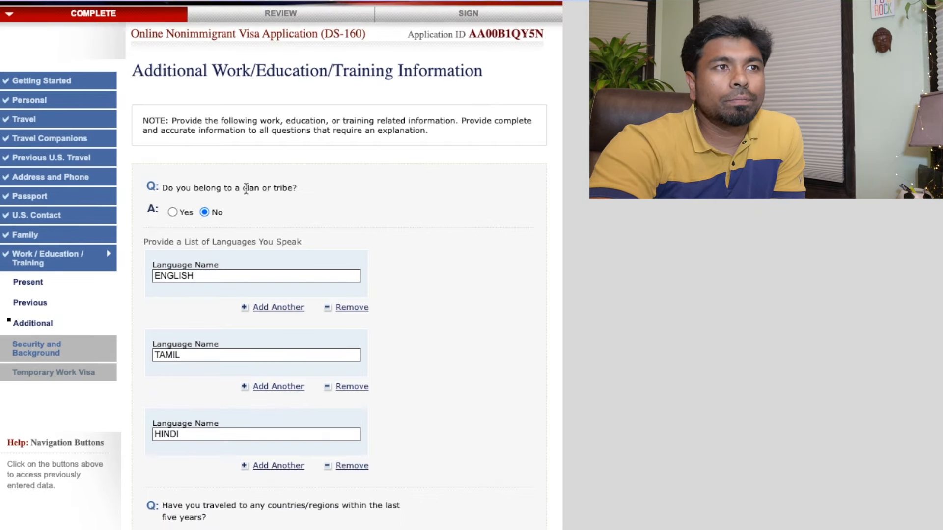
{"action": "left_click", "coordinate": [173, 212]}
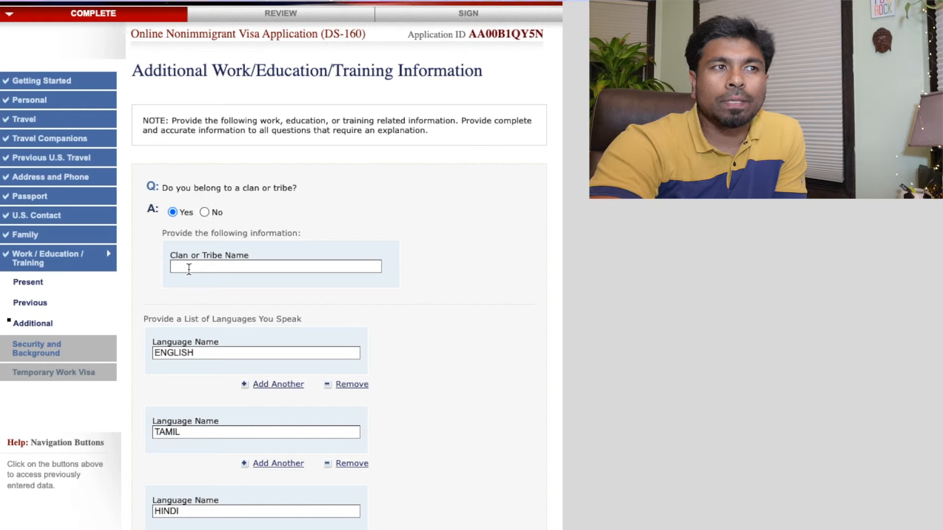
{"action": "left_click", "coordinate": [202, 213]}
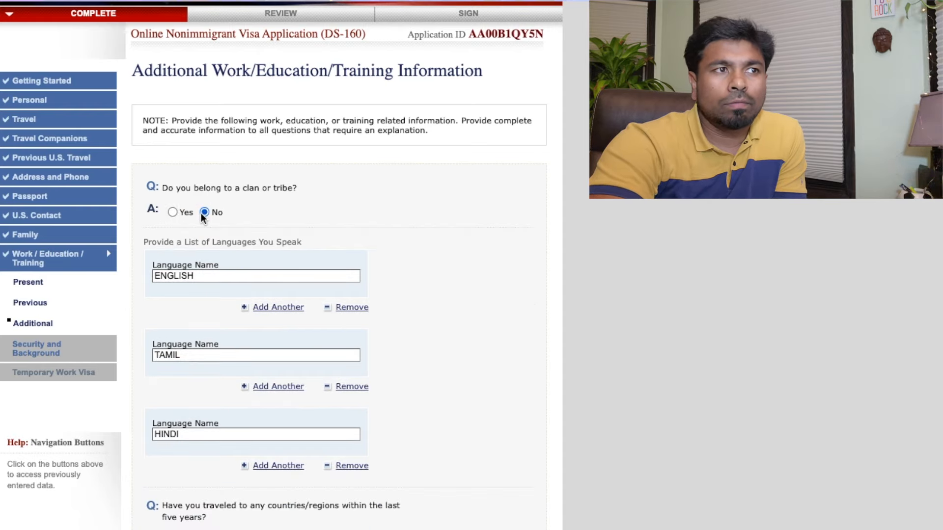
{"action": "scroll", "coordinate": [206, 267], "scroll_direction": "down", "scroll_amount": 1}
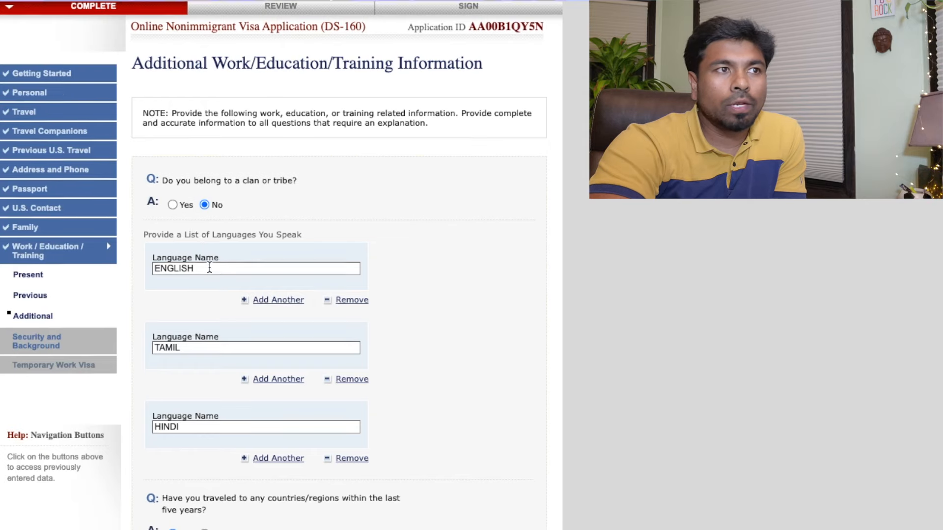
{"action": "scroll", "coordinate": [163, 120], "scroll_direction": "down", "scroll_amount": 4}
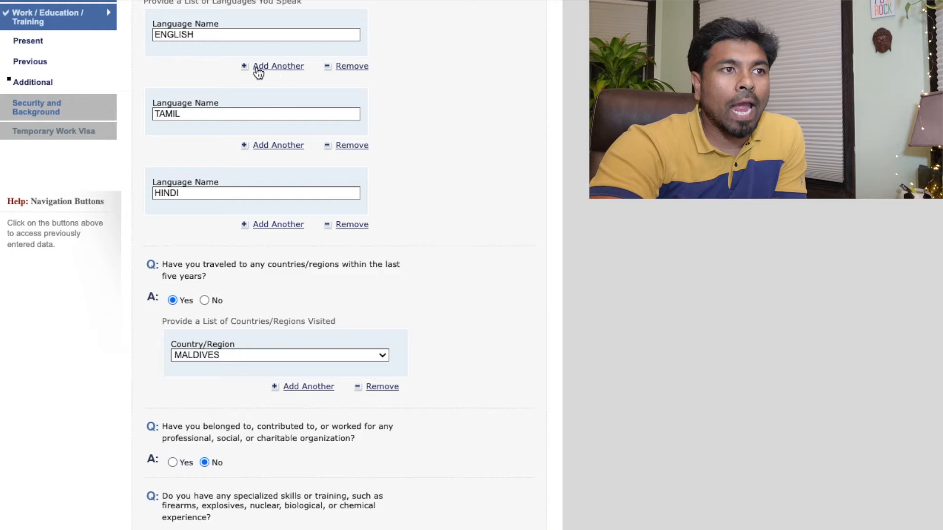
{"action": "left_click", "coordinate": [273, 225]}
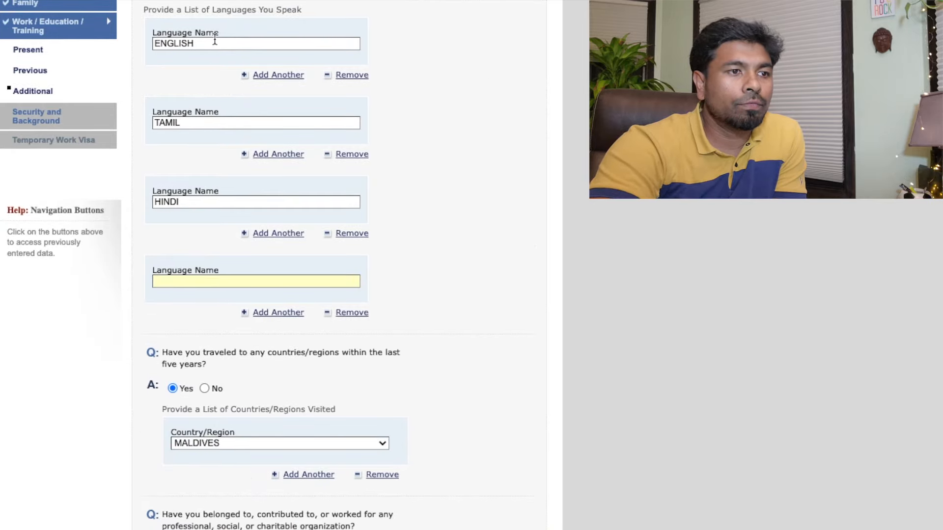
{"action": "left_click", "coordinate": [351, 313]}
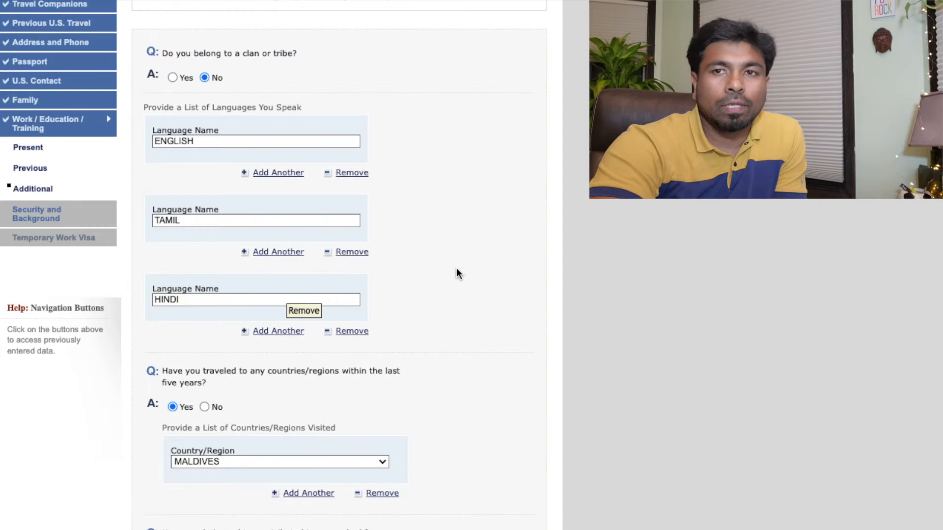
{"action": "scroll", "coordinate": [455, 272], "scroll_direction": "down", "scroll_amount": 4}
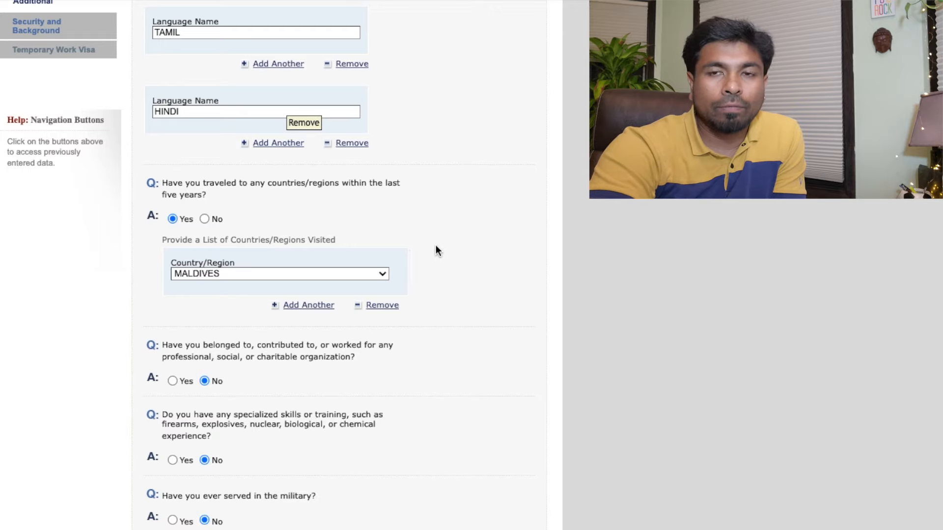
{"action": "scroll", "coordinate": [435, 250], "scroll_direction": "down", "scroll_amount": 2}
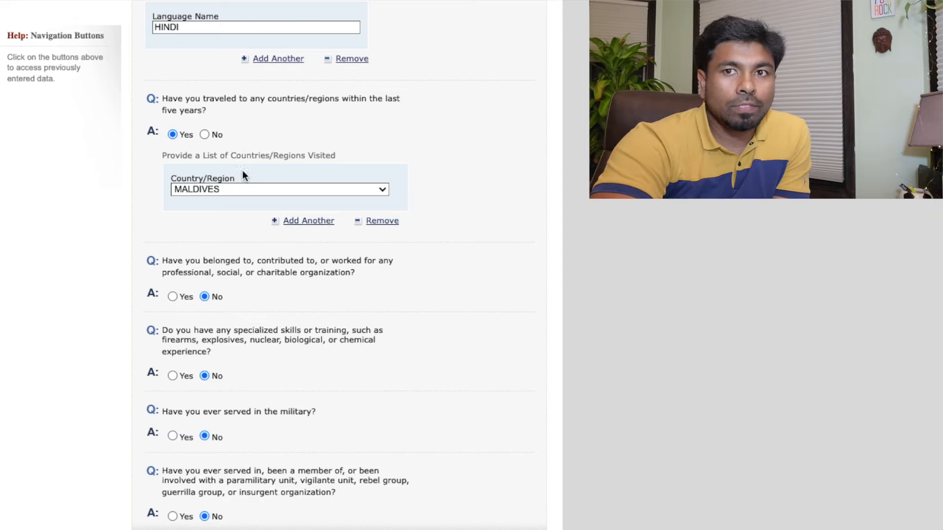
{"action": "scroll", "coordinate": [301, 215], "scroll_direction": "down", "scroll_amount": 3}
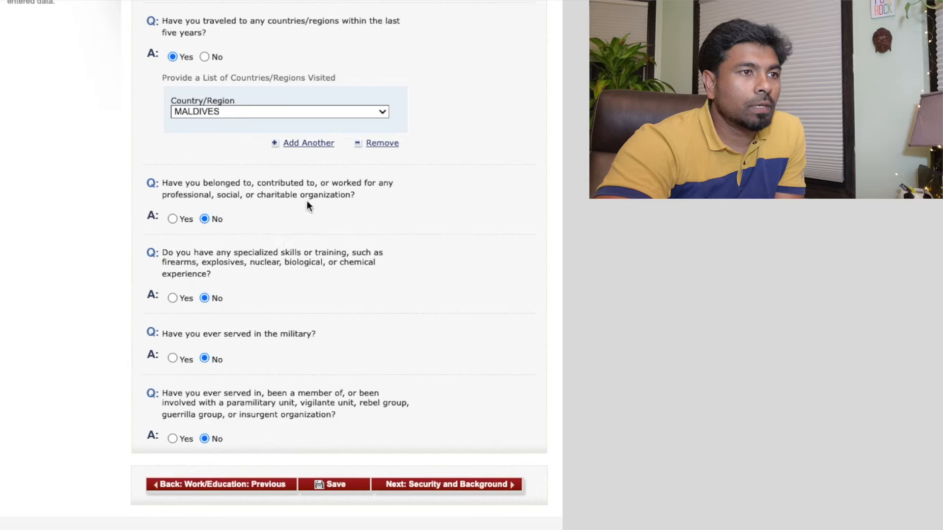
Add a second visited-country entry and set it to CANADA, after MALDIVES
{"action": "left_click", "coordinate": [317, 146]}
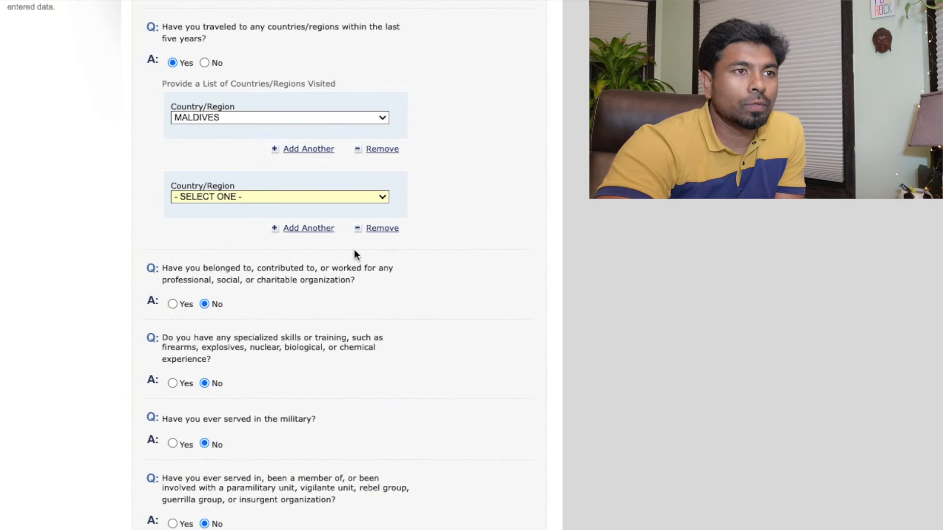
{"action": "left_click", "coordinate": [252, 196]}
{"action": "scroll", "coordinate": [273, 320], "scroll_direction": "down", "scroll_amount": 5}
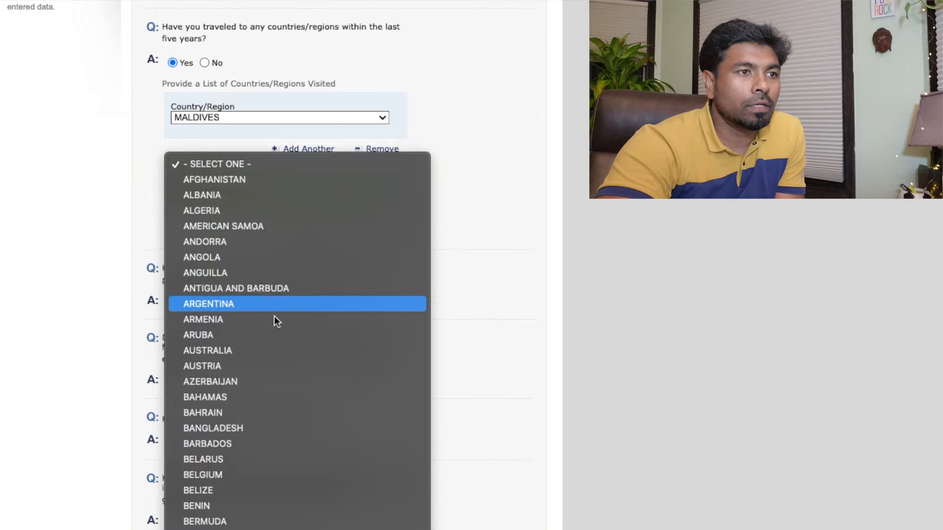
{"action": "scroll", "coordinate": [272, 353], "scroll_direction": "down", "scroll_amount": 5}
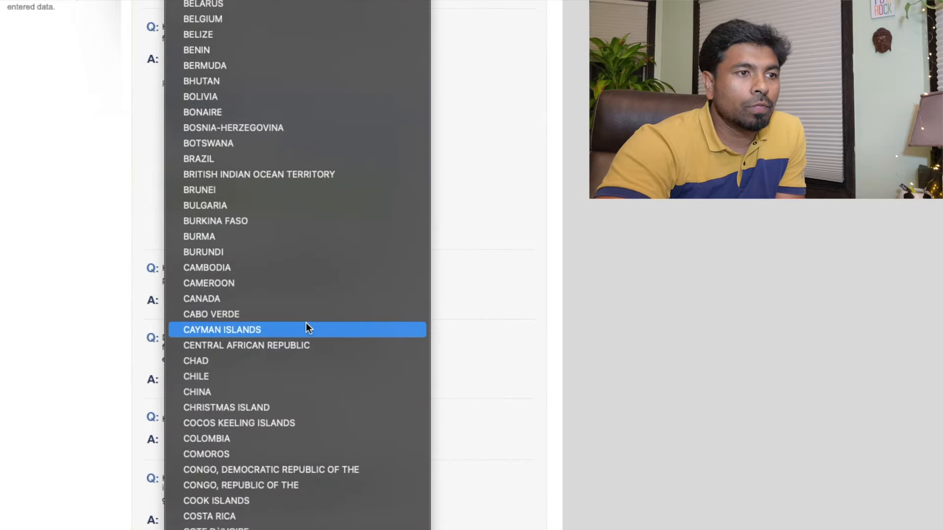
{"action": "scroll", "coordinate": [306, 324], "scroll_direction": "down", "scroll_amount": 4}
{"action": "left_click", "coordinate": [307, 137]}
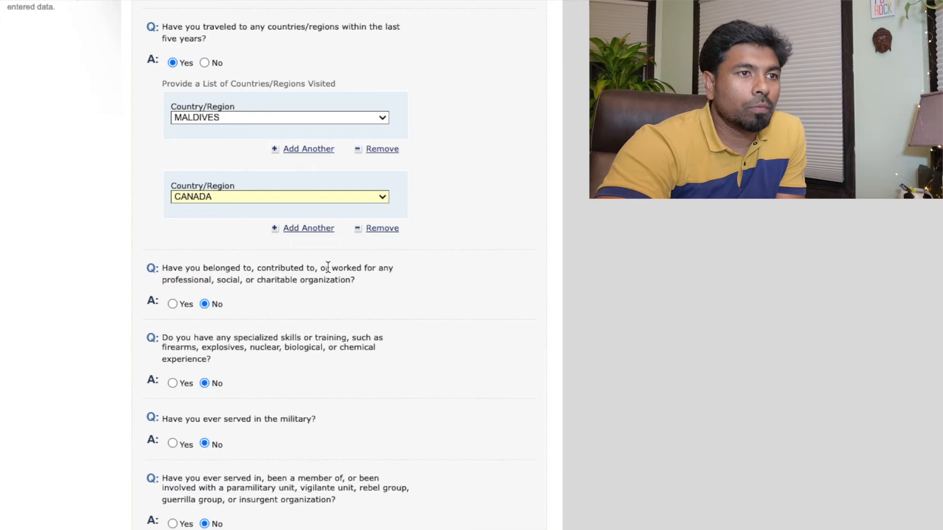
{"action": "scroll", "coordinate": [325, 269], "scroll_direction": "down", "scroll_amount": 3}
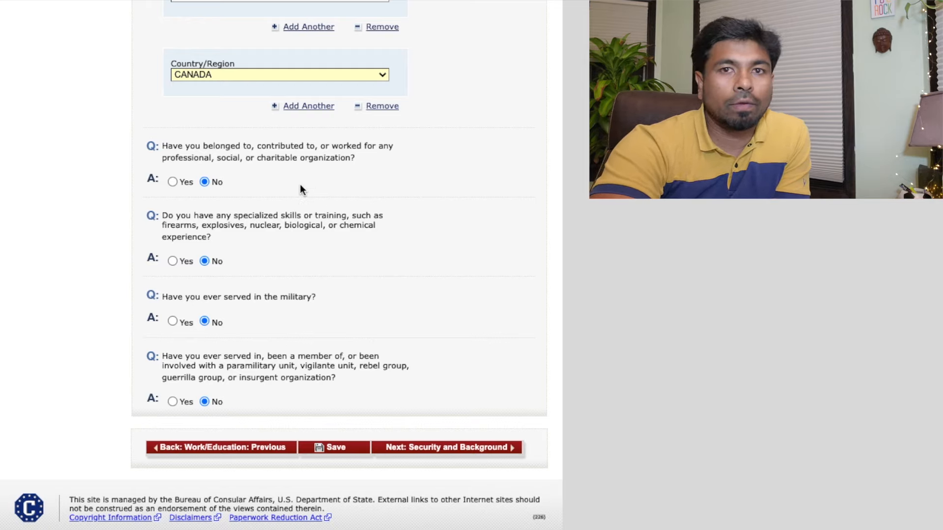
Toggle the organization membership and military service answers to Yes, then back to No
{"action": "left_click", "coordinate": [172, 182]}
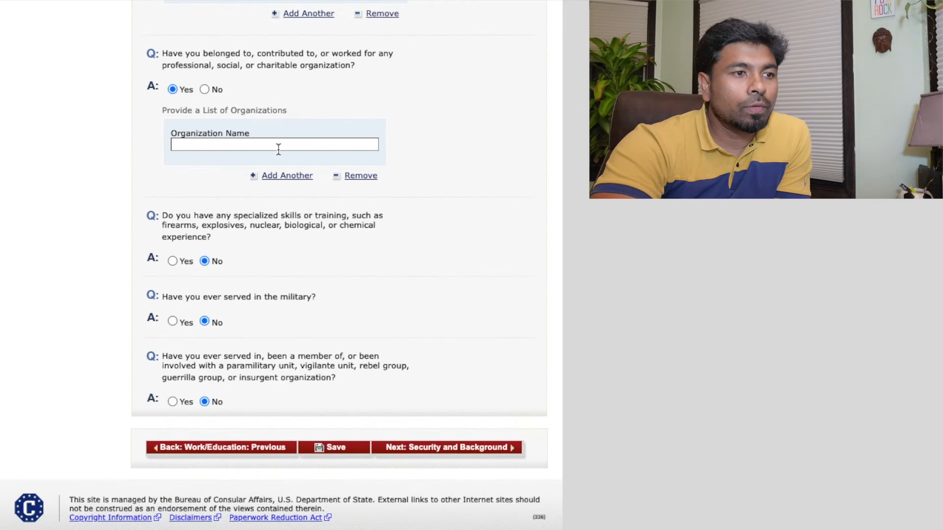
{"action": "left_click", "coordinate": [204, 89]}
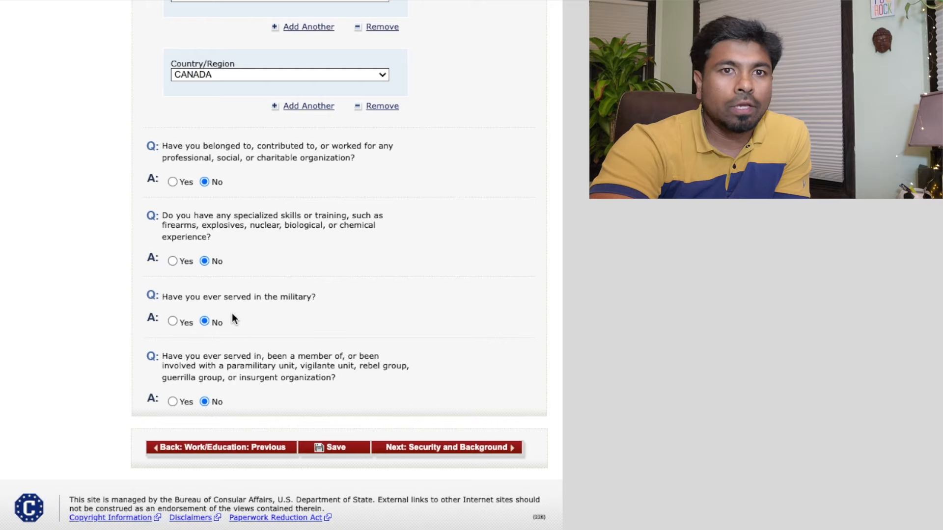
{"action": "left_click", "coordinate": [172, 321]}
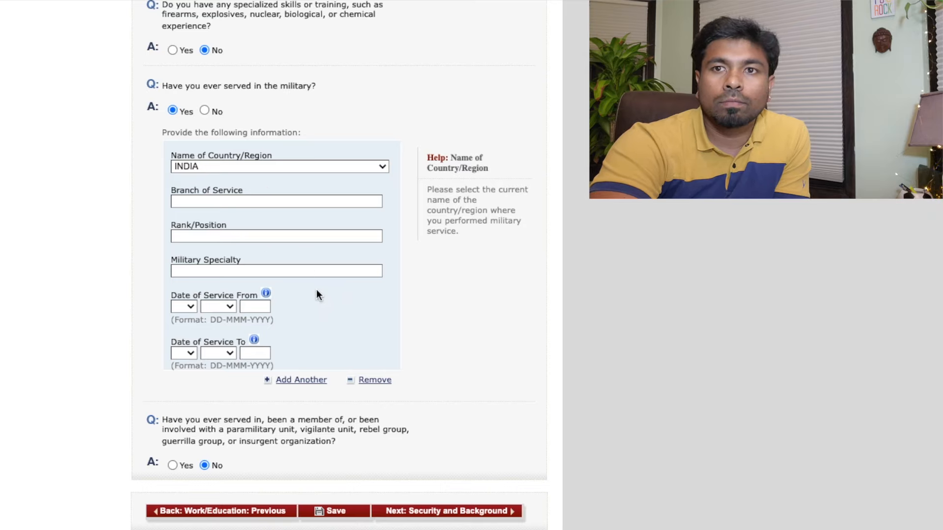
{"action": "left_click", "coordinate": [205, 110]}
Review the paramilitary organization question and continue to Security and Background: Part 1
{"action": "scroll", "coordinate": [245, 296], "scroll_direction": "down", "scroll_amount": 5}
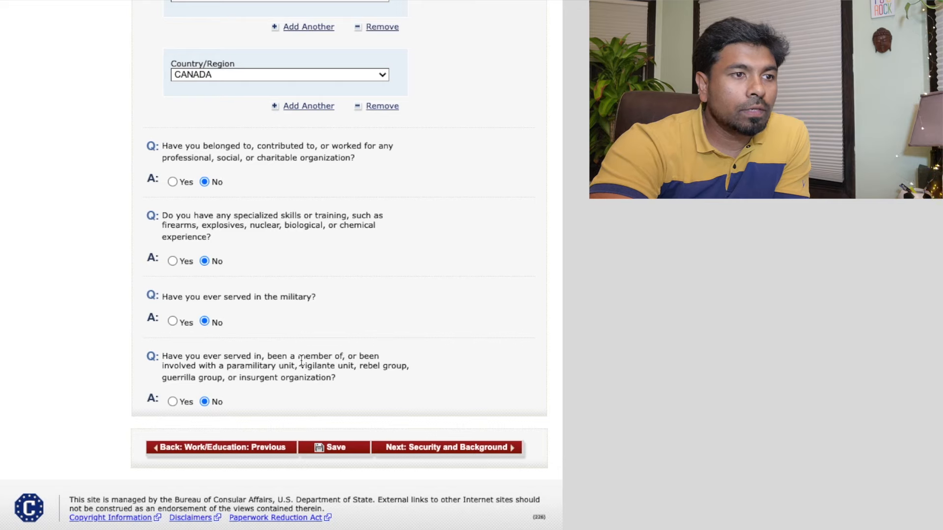
{"action": "left_click_drag", "start_coordinate": [338, 379], "coordinate": [162, 357]}
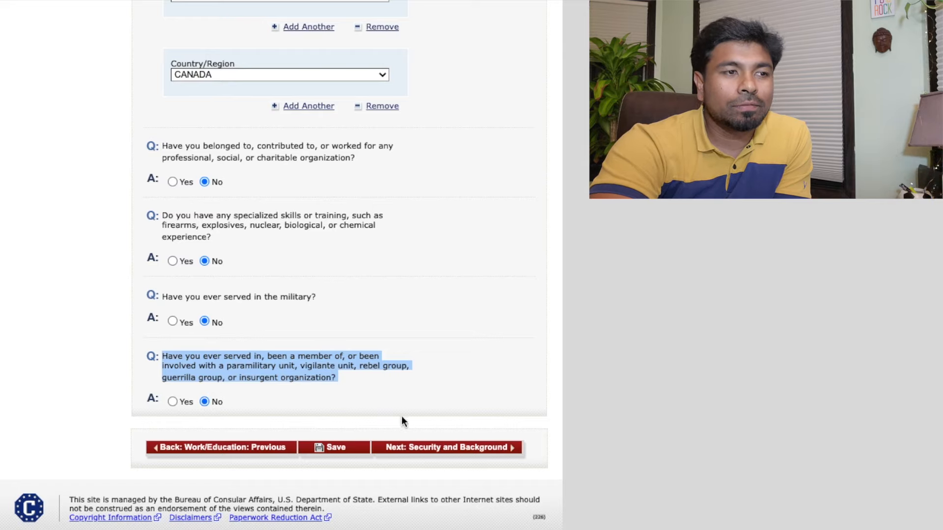
{"action": "left_click", "coordinate": [425, 451]}
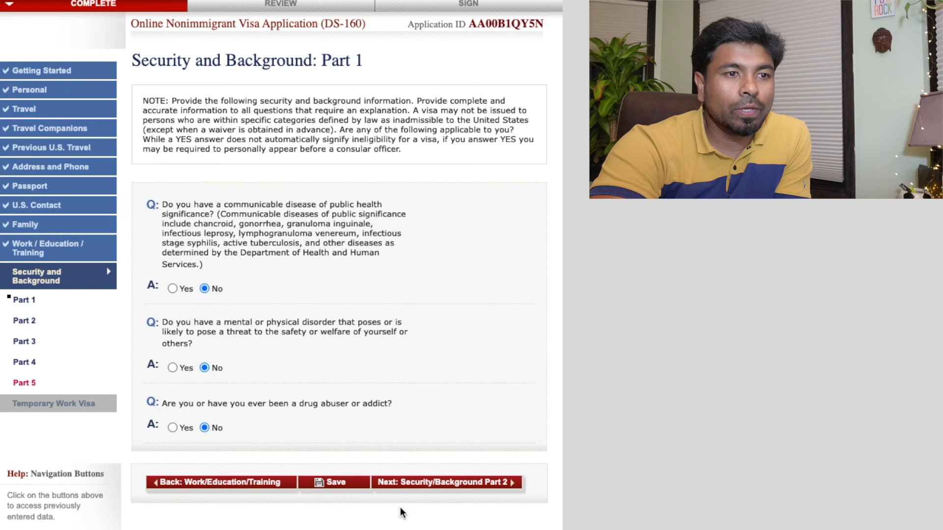
{"action": "scroll", "coordinate": [400, 518], "scroll_direction": "down", "scroll_amount": 2}
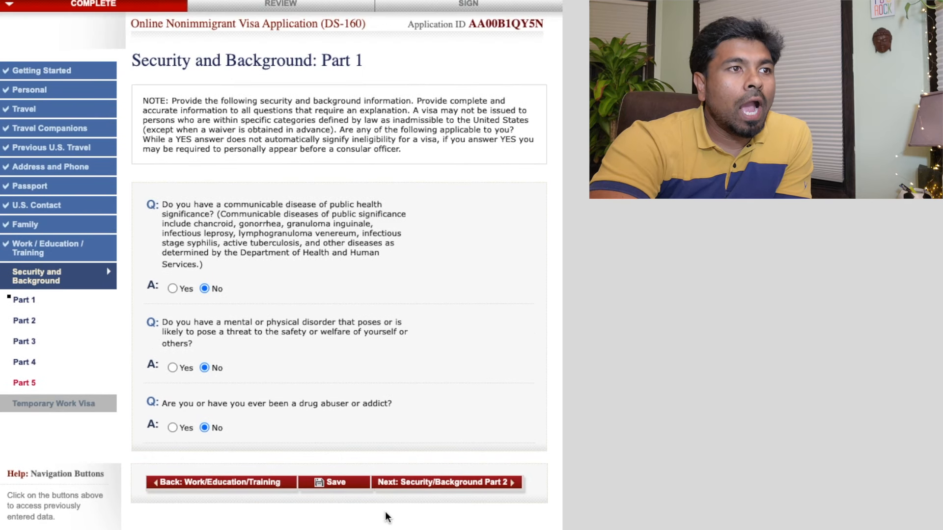
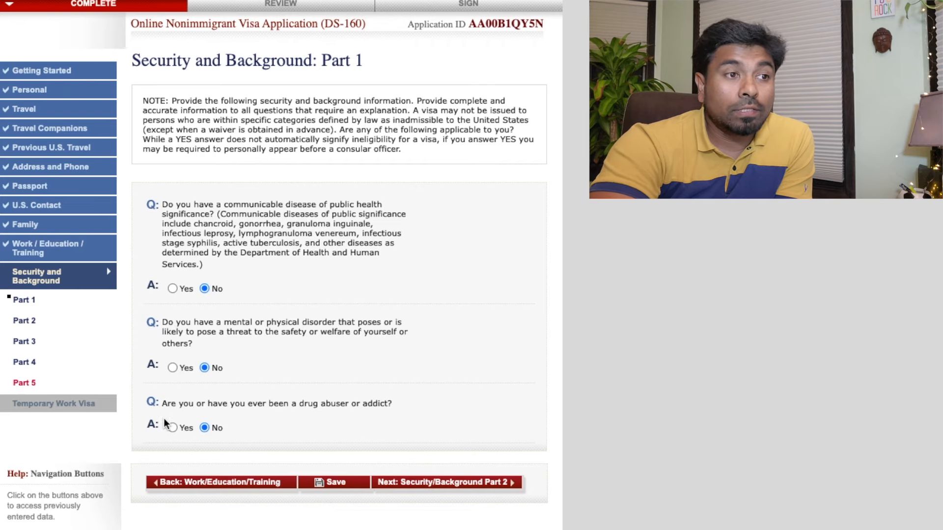
Keep No for the drug abuser question, look at Part 2, then return to Part 1
{"action": "left_click", "coordinate": [204, 427]}
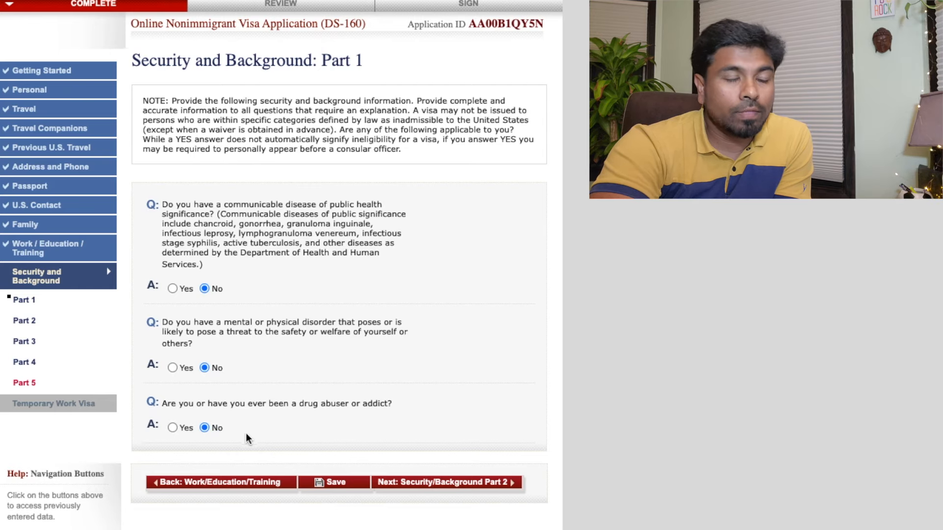
{"action": "left_click", "coordinate": [433, 484]}
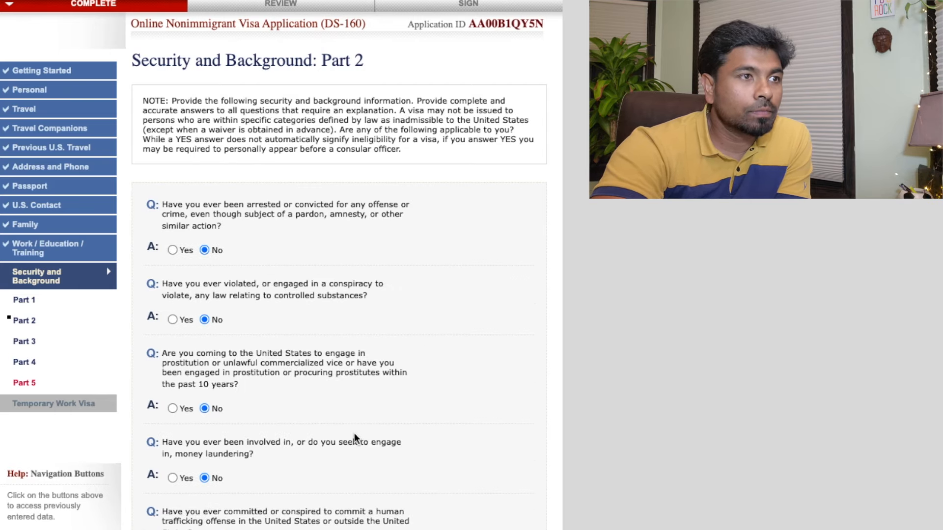
{"action": "scroll", "coordinate": [354, 433], "scroll_direction": "down", "scroll_amount": 3}
{"action": "scroll", "coordinate": [358, 417], "scroll_direction": "down", "scroll_amount": 3}
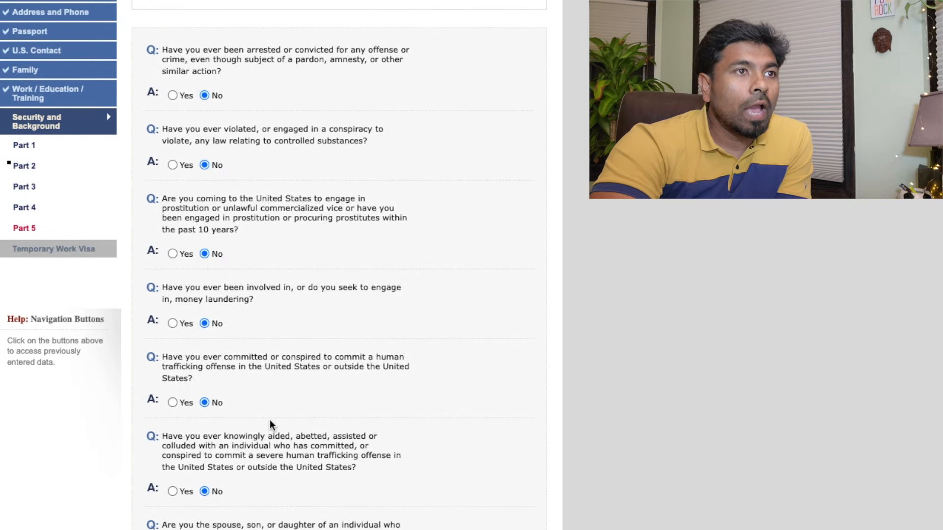
{"action": "left_click", "coordinate": [214, 441]}
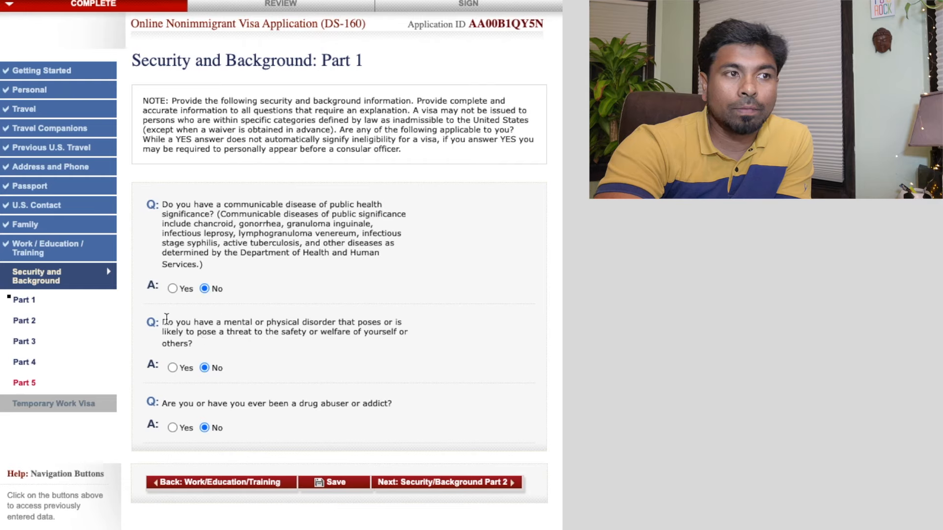
Answer Yes to the mental or physical disorder question so its explanation box appears
{"action": "left_click_drag", "start_coordinate": [165, 319], "coordinate": [192, 335]}
{"action": "left_click", "coordinate": [203, 353]}
{"action": "left_click", "coordinate": [177, 367]}
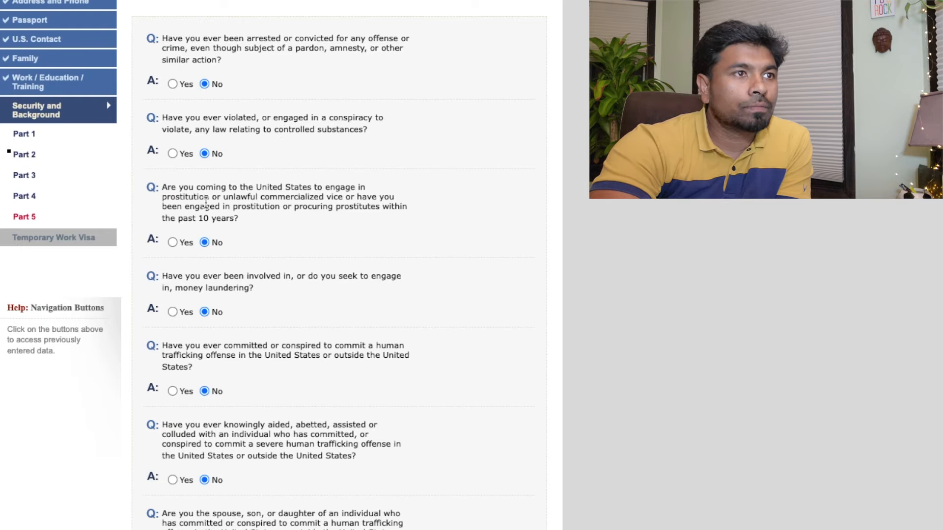
Highlight question text on Security and Background Part 2, where every answer is No
{"action": "left_click_drag", "start_coordinate": [203, 201], "coordinate": [277, 204]}
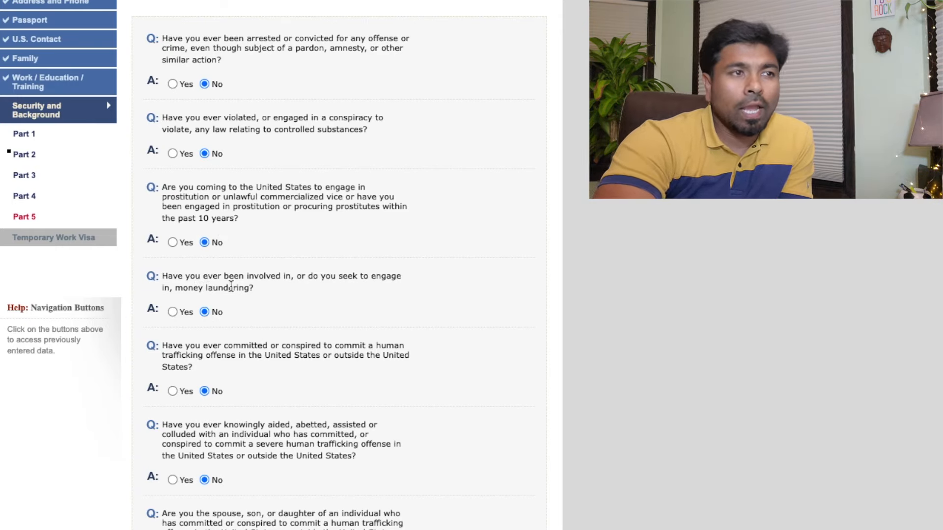
{"action": "left_click_drag", "start_coordinate": [234, 288], "coordinate": [185, 278]}
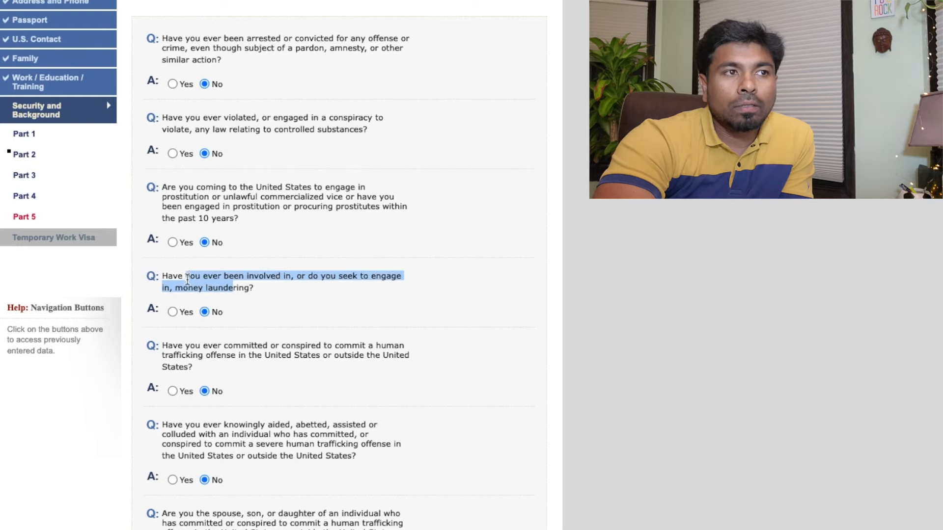
{"action": "left_click", "coordinate": [187, 278]}
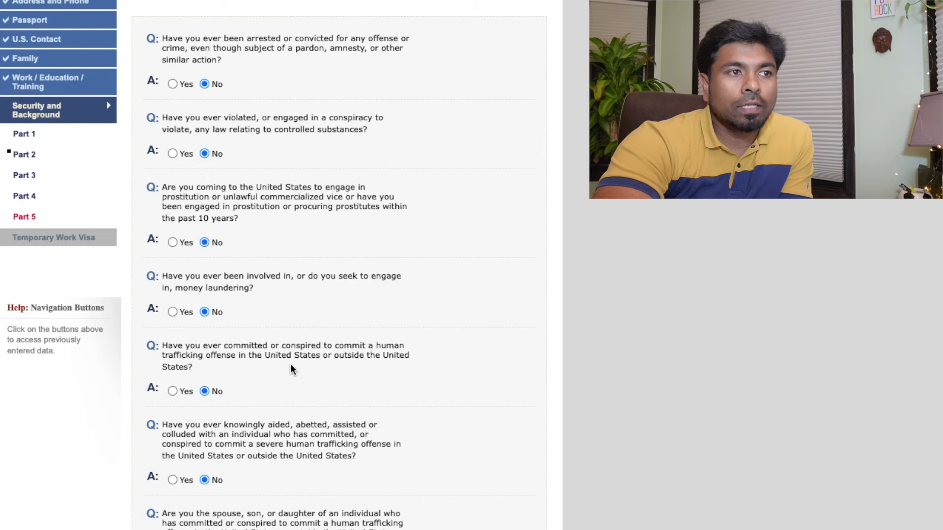
{"action": "left_click", "coordinate": [249, 346]}
{"action": "left_click", "coordinate": [270, 347]}
{"action": "left_click", "coordinate": [295, 346]}
{"action": "left_click", "coordinate": [295, 348]}
{"action": "left_click", "coordinate": [337, 351]}
{"action": "scroll", "coordinate": [337, 351], "scroll_direction": "down", "scroll_amount": 3}
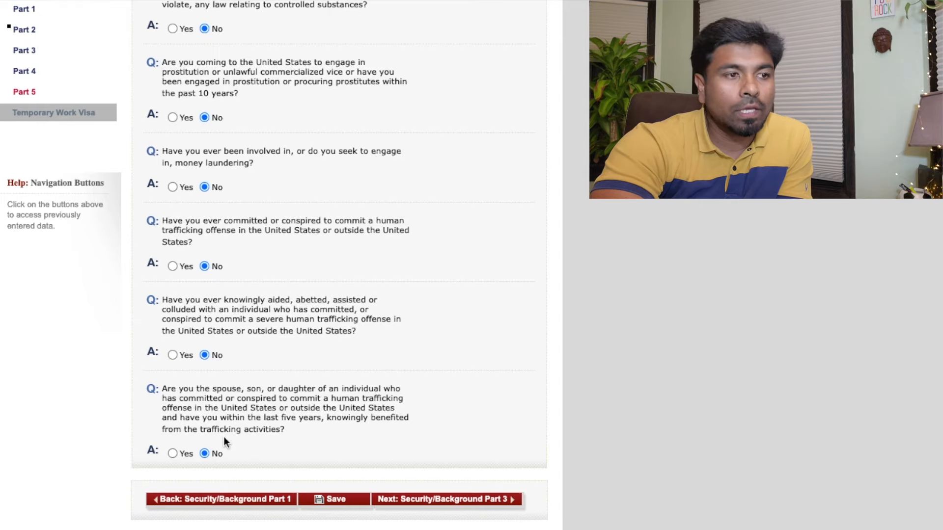
{"action": "left_click", "coordinate": [449, 500]}
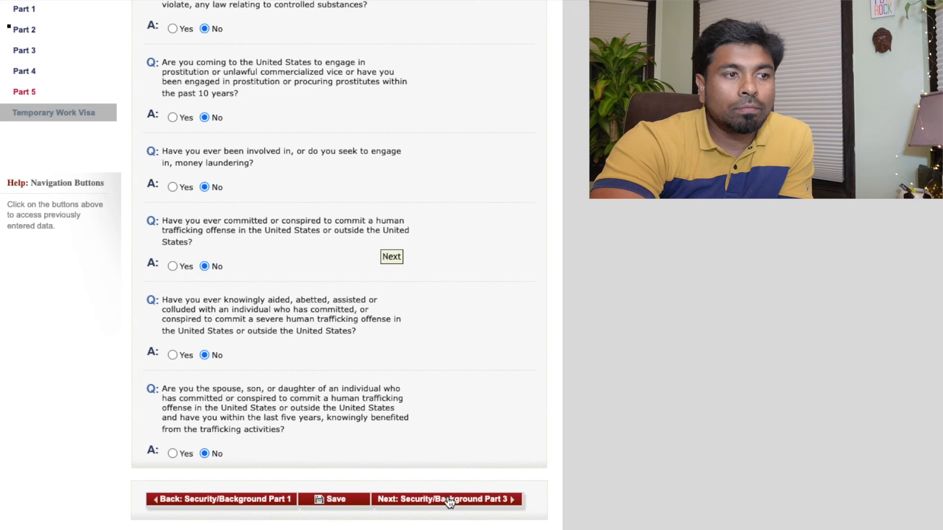
Scroll through the Part 3 terrorism, genocide, torture and child-soldier questions, all answered No
{"action": "scroll", "coordinate": [216, 119], "scroll_direction": "down", "scroll_amount": 1}
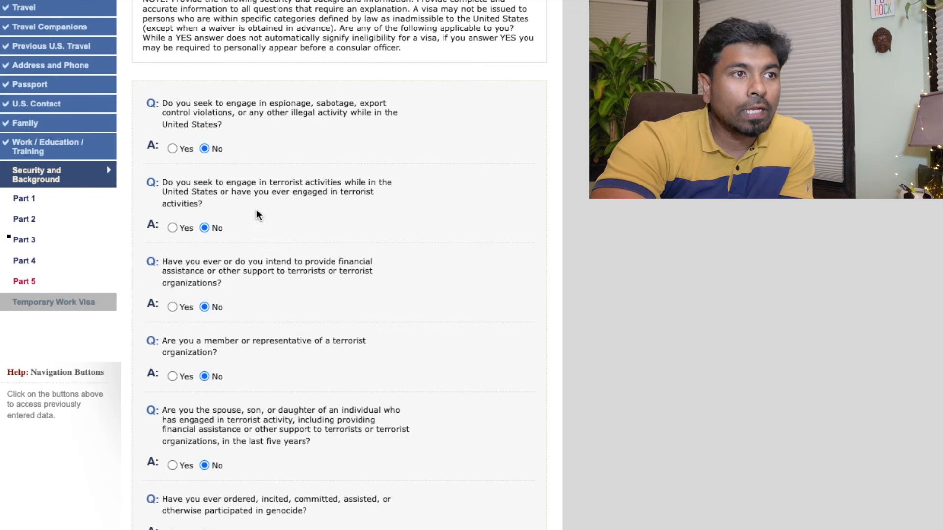
{"action": "scroll", "coordinate": [257, 212], "scroll_direction": "down", "scroll_amount": 1}
{"action": "scroll", "coordinate": [272, 161], "scroll_direction": "down", "scroll_amount": 5}
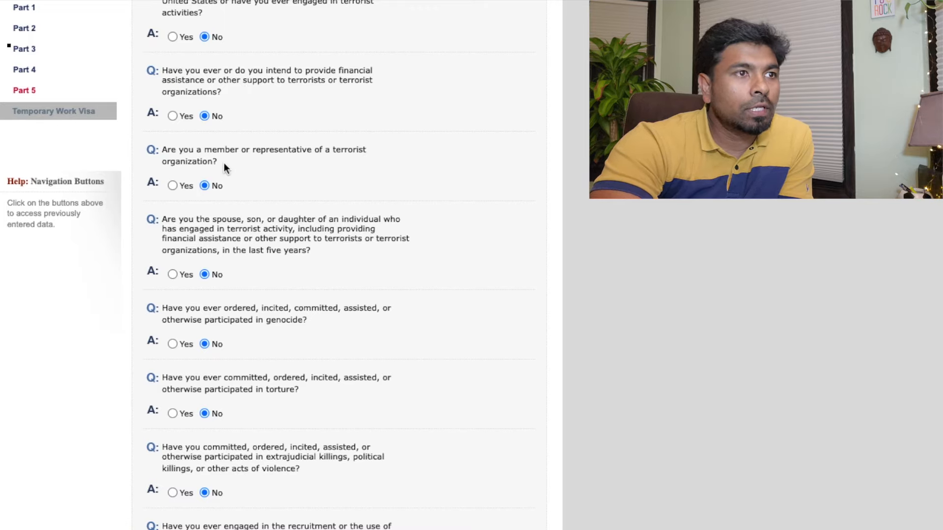
{"action": "scroll", "coordinate": [240, 175], "scroll_direction": "down", "scroll_amount": 3}
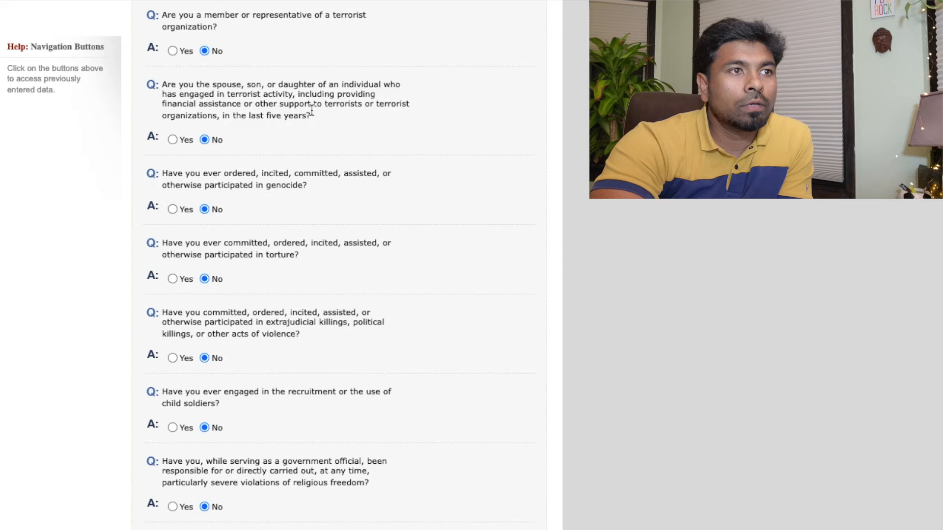
{"action": "scroll", "coordinate": [241, 204], "scroll_direction": "down", "scroll_amount": 3}
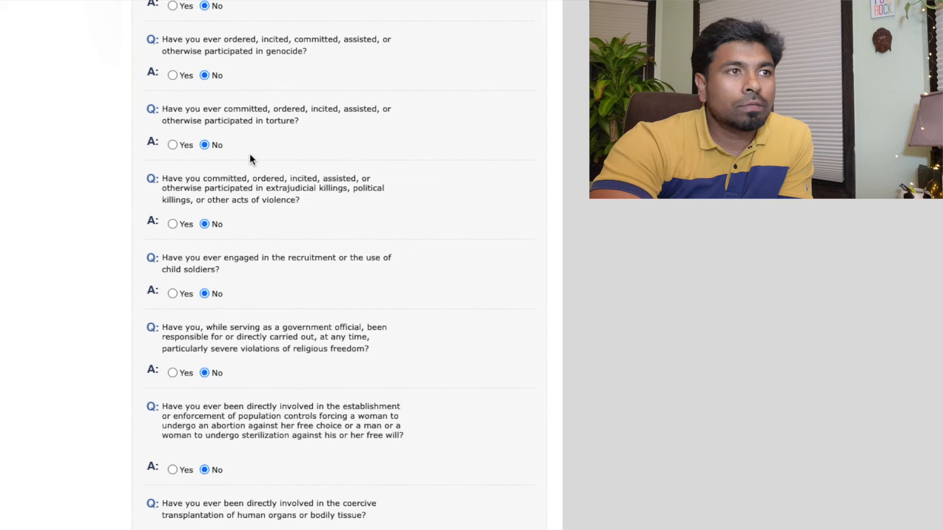
{"action": "scroll", "coordinate": [250, 155], "scroll_direction": "down", "scroll_amount": 2}
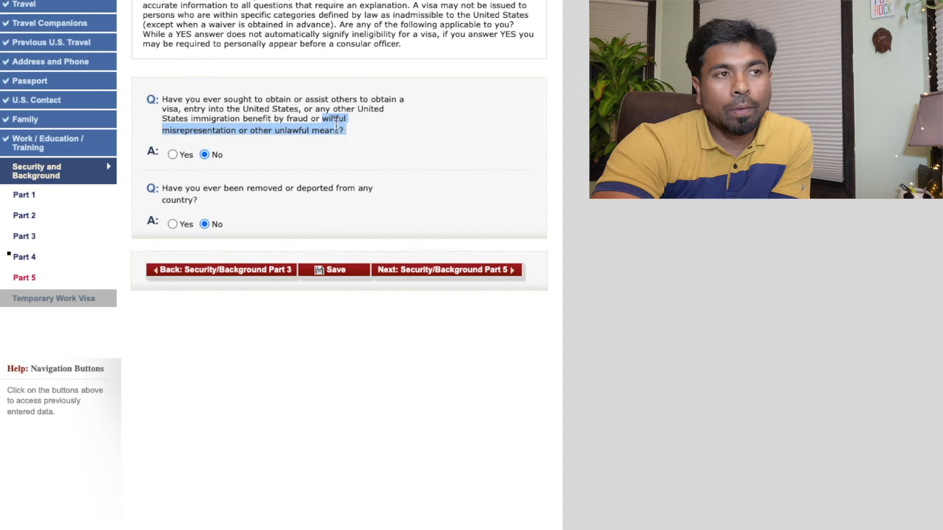
Toggle the visa fraud and deportation answers to Yes and back to No, then continue to Part 5
{"action": "left_click", "coordinate": [324, 124]}
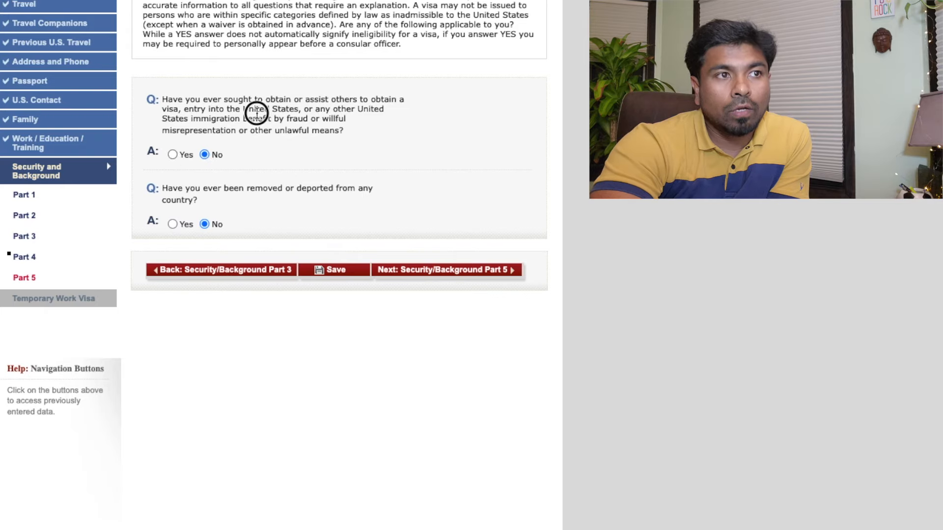
{"action": "left_click", "coordinate": [173, 154]}
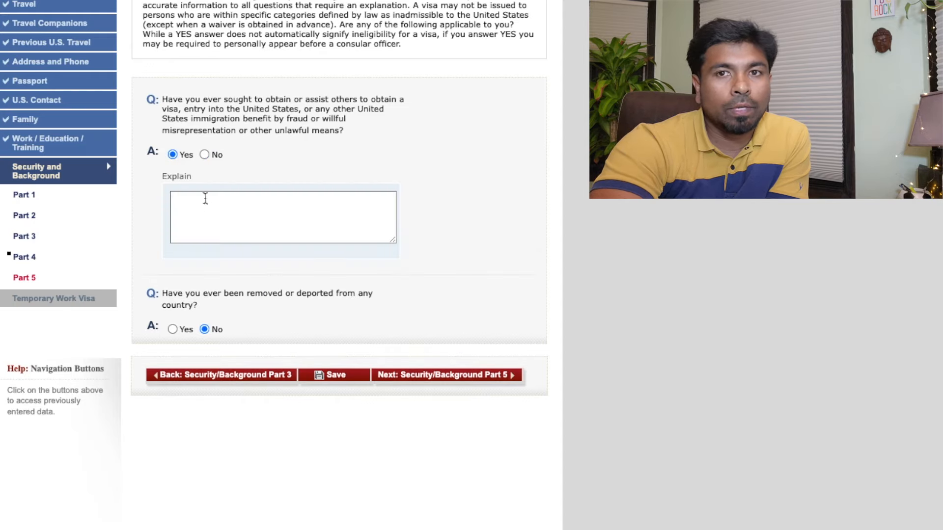
{"action": "left_click", "coordinate": [202, 155]}
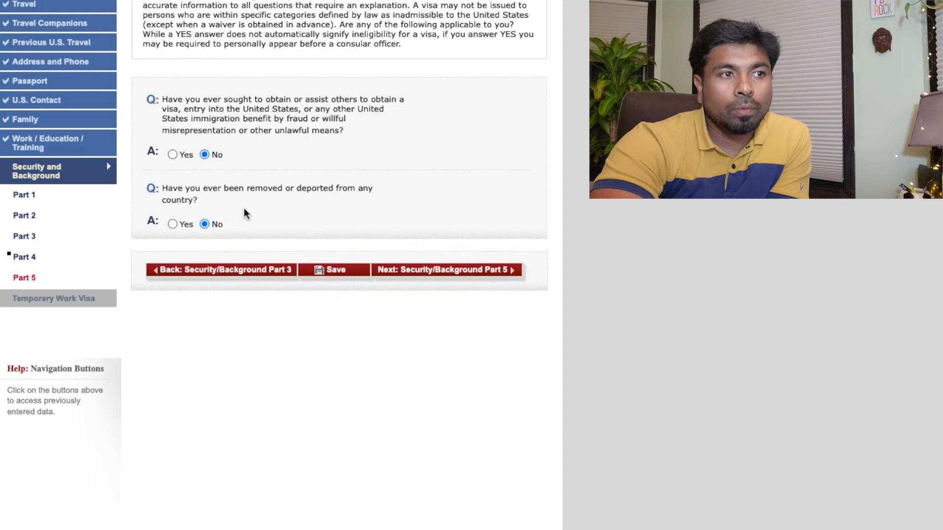
{"action": "left_click", "coordinate": [175, 224]}
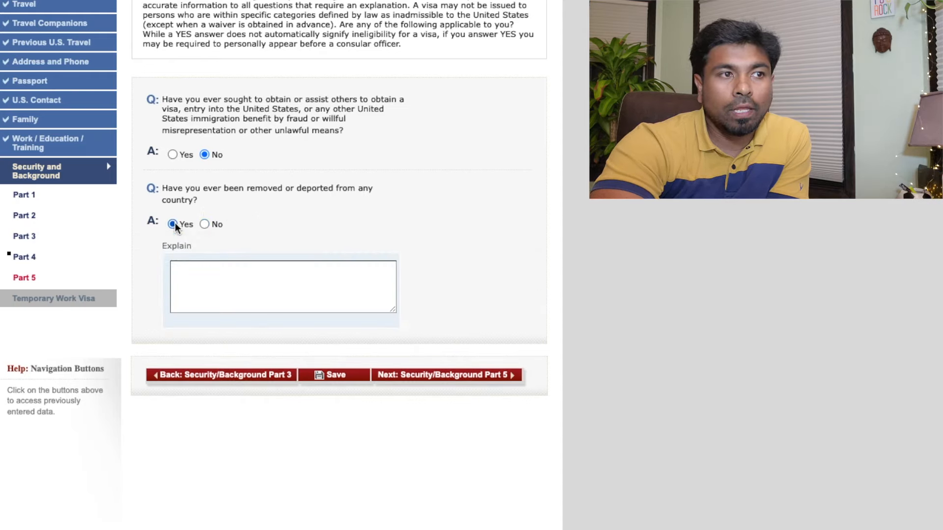
{"action": "left_click", "coordinate": [204, 224]}
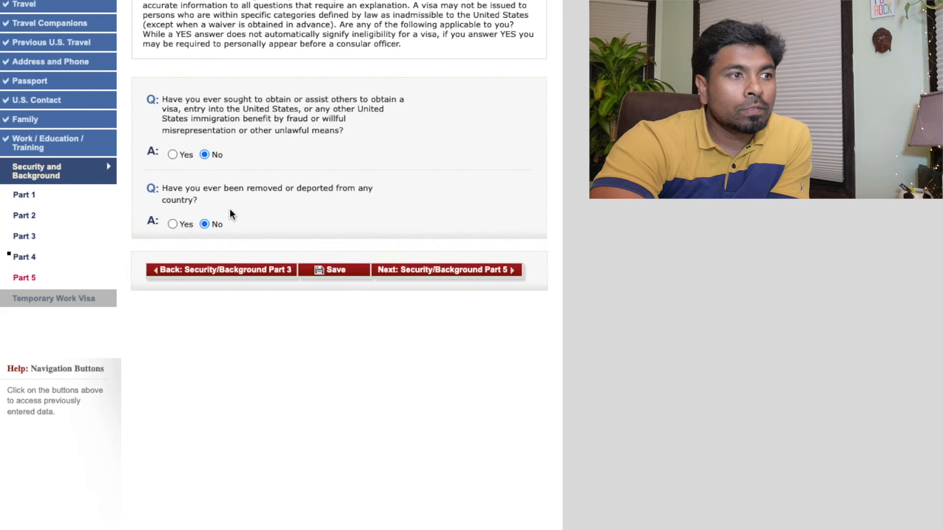
{"action": "left_click", "coordinate": [456, 271]}
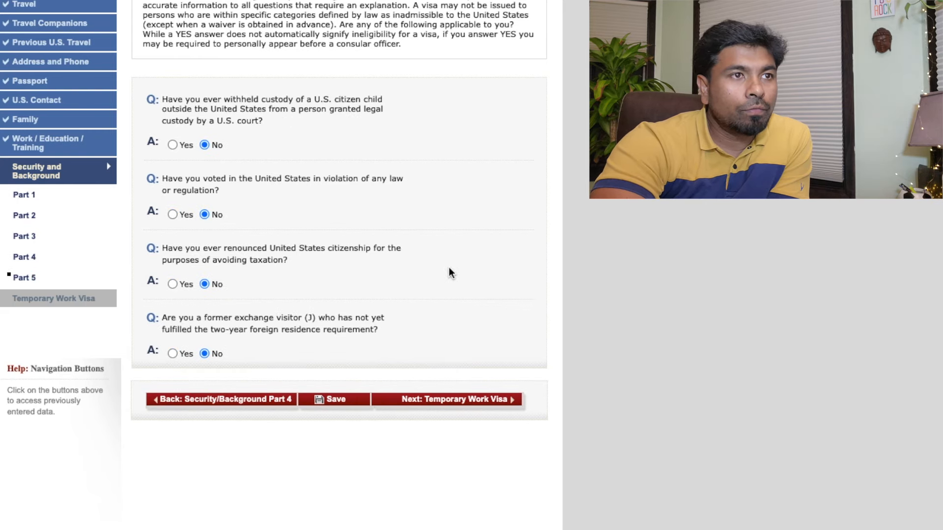
Review the Part 5 questions left at No, then select the petitioner name on the Temporary Work Visa page
{"action": "scroll", "coordinate": [432, 267], "scroll_direction": "down", "scroll_amount": 1}
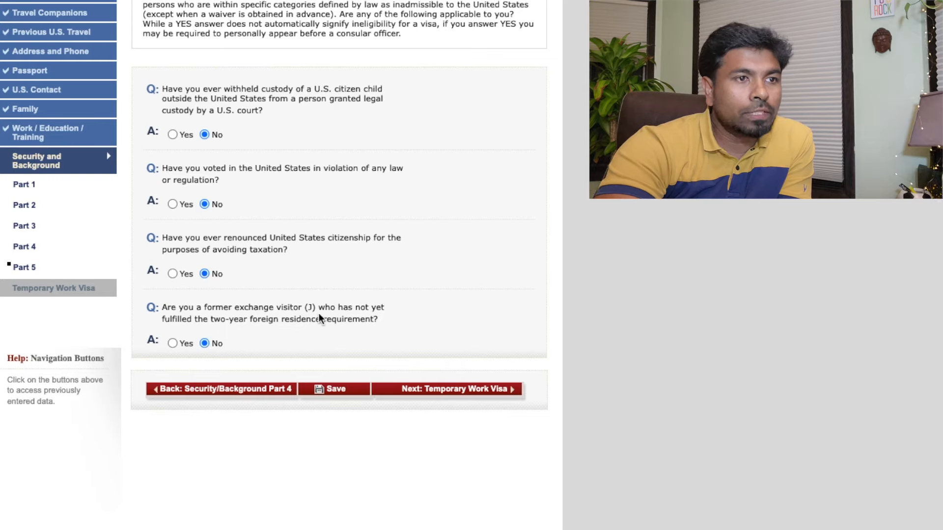
{"action": "mouse_move", "coordinate": [314, 313]}
{"action": "left_mouse_down"}
{"action": "mouse_move", "coordinate": [297, 311]}
{"action": "mouse_move", "coordinate": [322, 315]}
{"action": "left_mouse_up"}
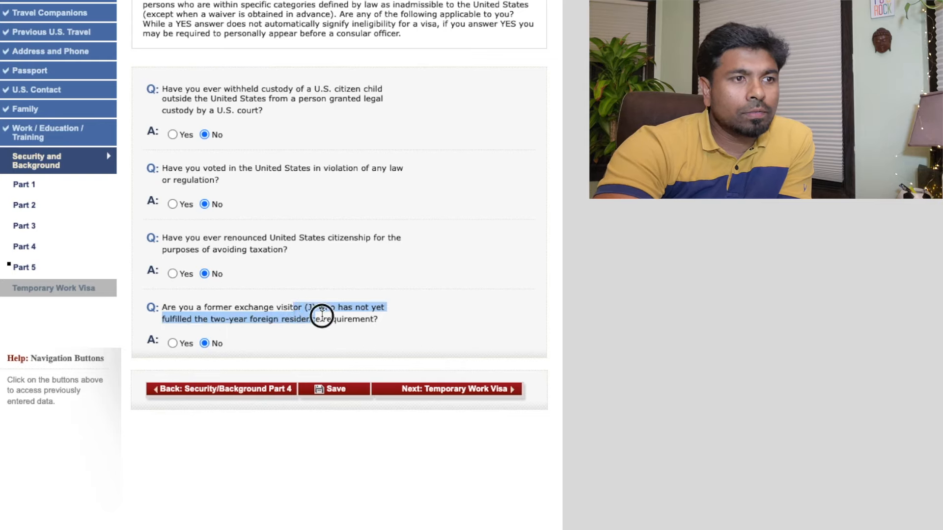
{"action": "left_click", "coordinate": [321, 316]}
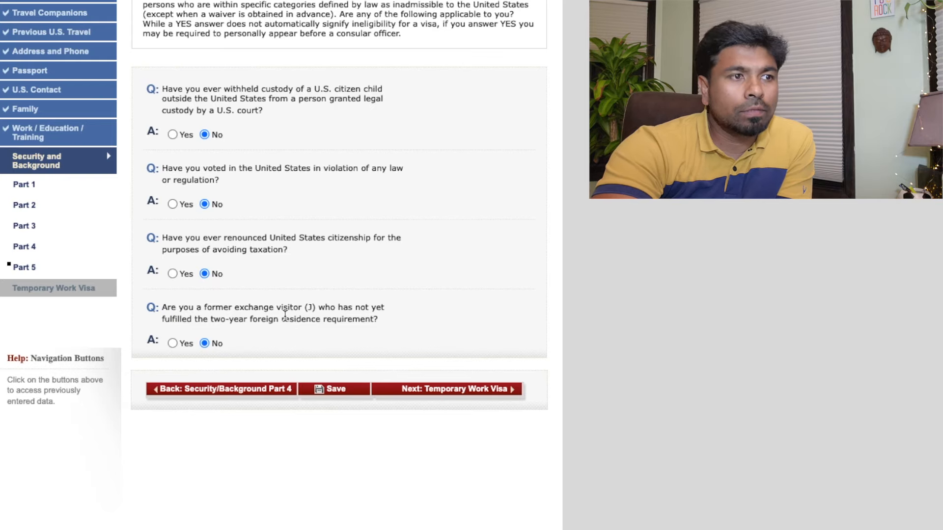
{"action": "left_click", "coordinate": [286, 309]}
{"action": "left_click_drag", "start_coordinate": [285, 309], "coordinate": [310, 314]}
{"action": "left_click", "coordinate": [294, 324]}
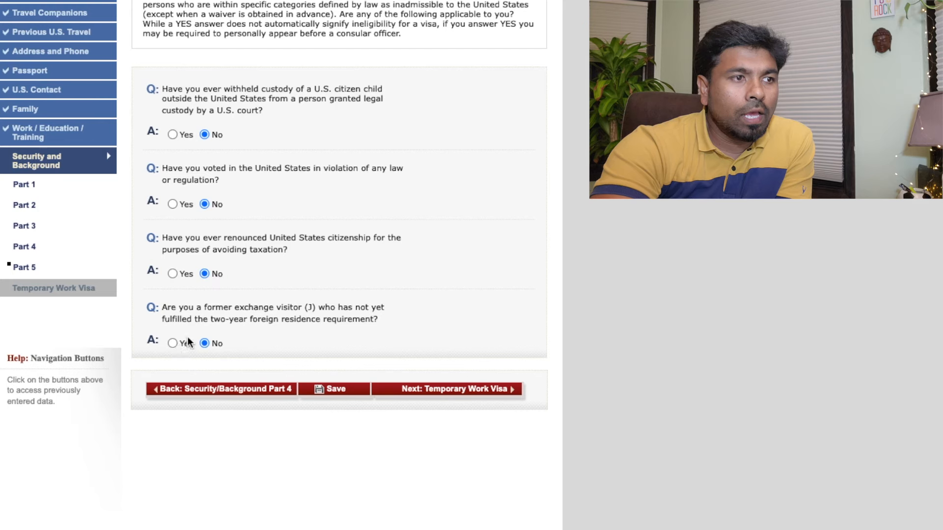
{"action": "left_click_drag", "start_coordinate": [389, 111], "coordinate": [173, 112]}
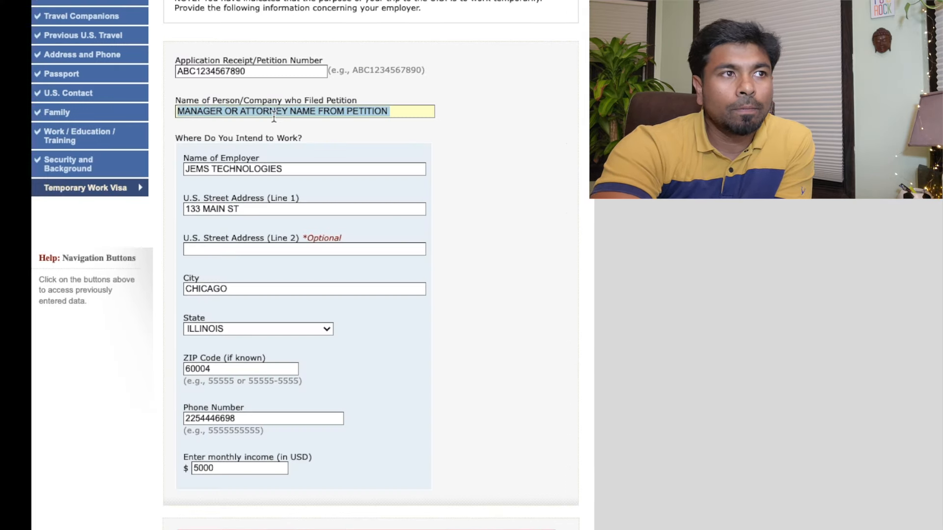
{"action": "key", "text": "Right"}
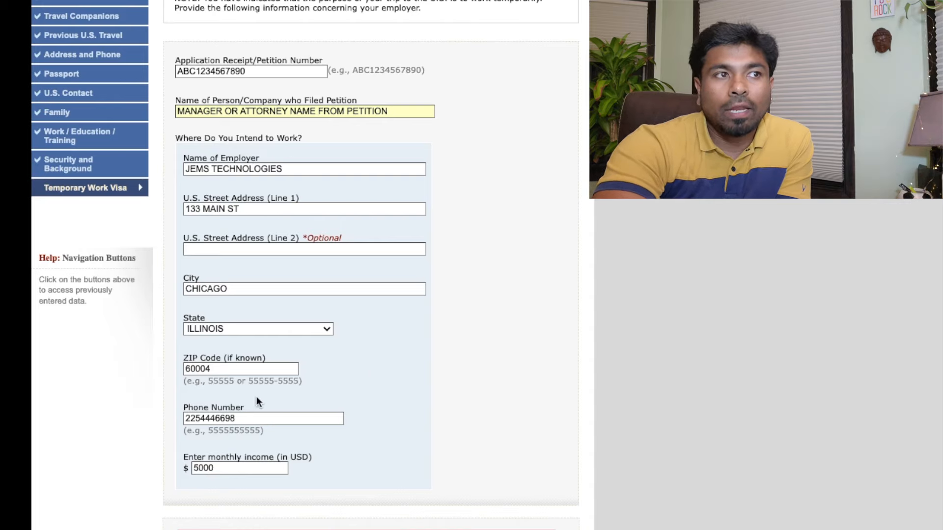
{"action": "left_click", "coordinate": [248, 466]}
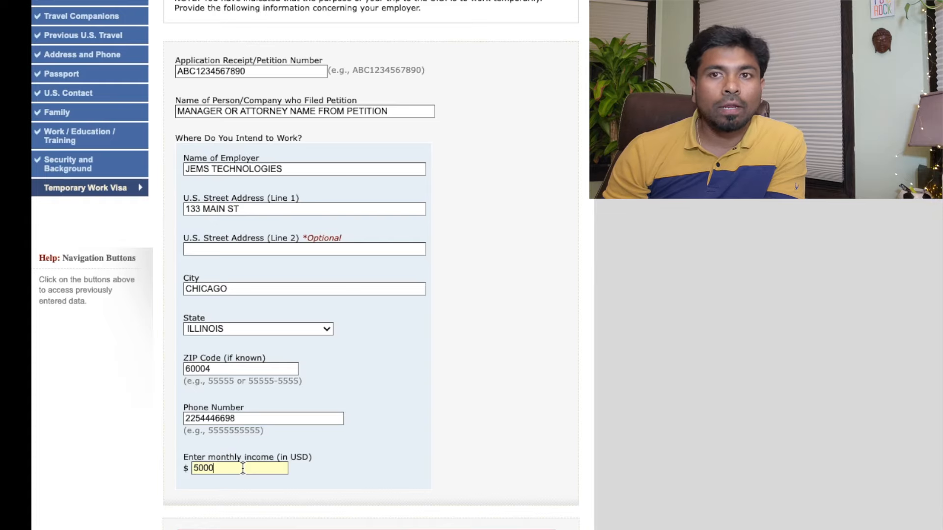
{"action": "left_click", "coordinate": [221, 466]}
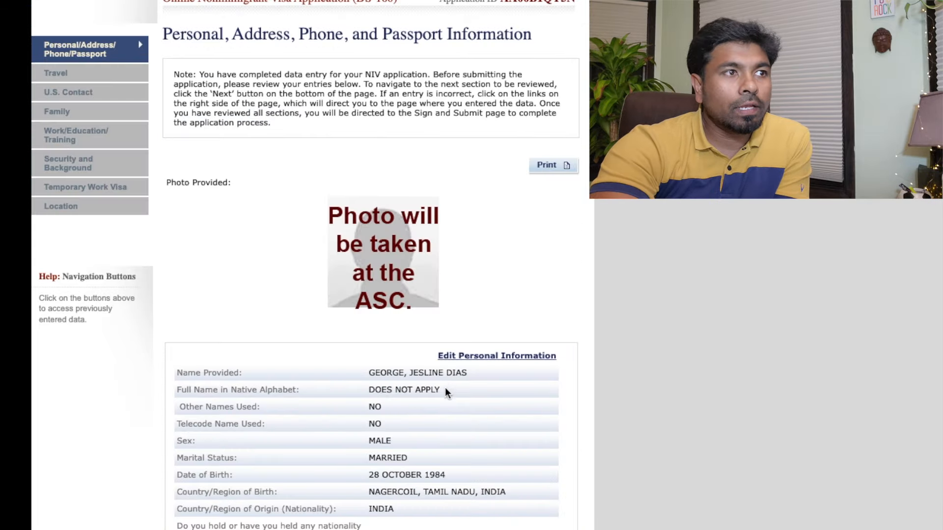
Scroll through the personal, address, phone and passport summary and advance to the H1B travel review
{"action": "scroll", "coordinate": [444, 390], "scroll_direction": "down", "scroll_amount": 7}
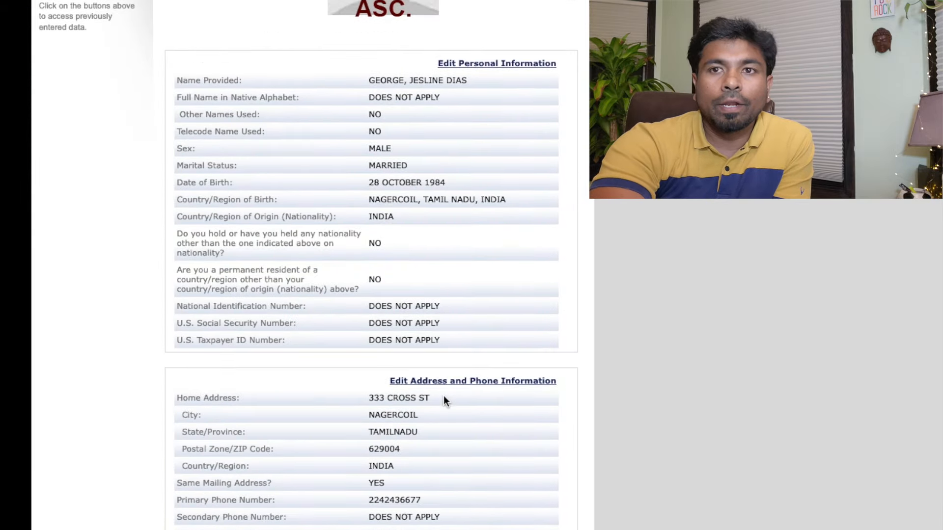
{"action": "scroll", "coordinate": [444, 403], "scroll_direction": "up", "scroll_amount": 8}
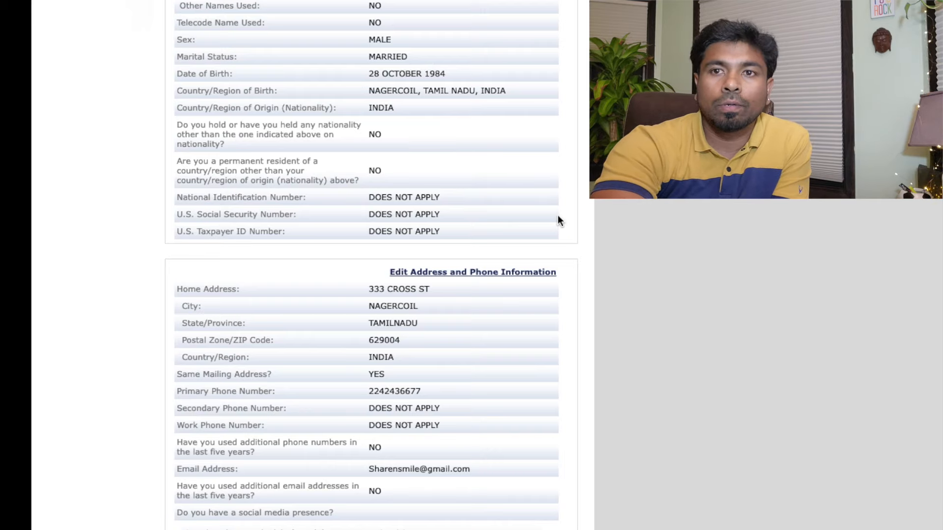
{"action": "scroll", "coordinate": [557, 216], "scroll_direction": "up", "scroll_amount": 1}
{"action": "scroll", "coordinate": [557, 222], "scroll_direction": "down", "scroll_amount": 7}
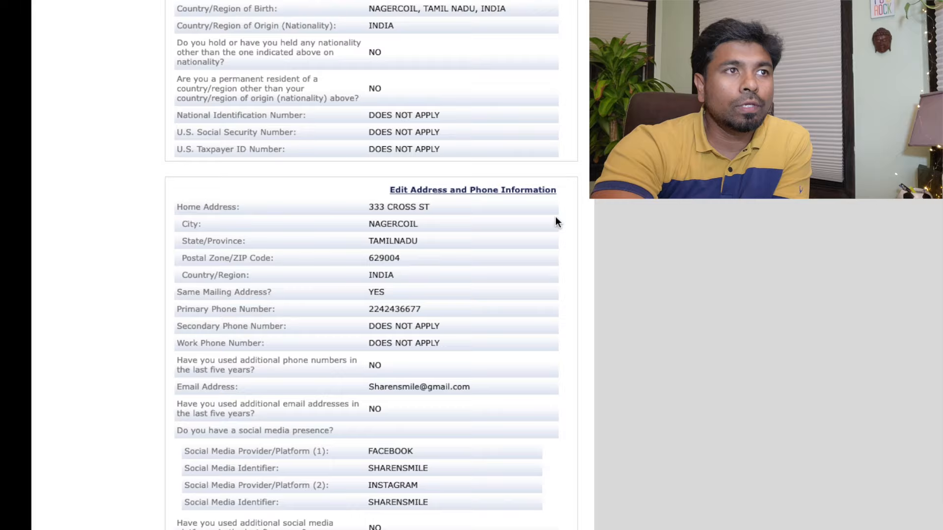
{"action": "scroll", "coordinate": [556, 222], "scroll_direction": "up", "scroll_amount": 14}
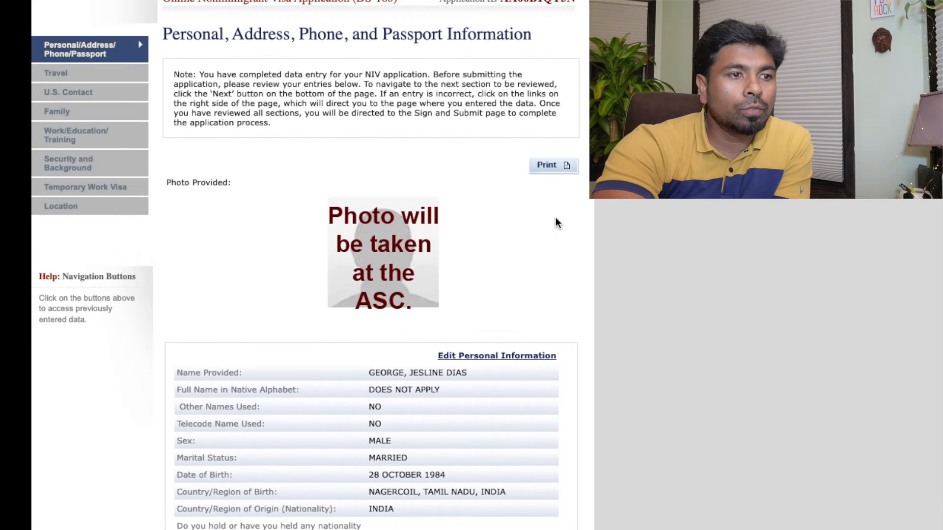
{"action": "scroll", "coordinate": [556, 221], "scroll_direction": "down", "scroll_amount": 6}
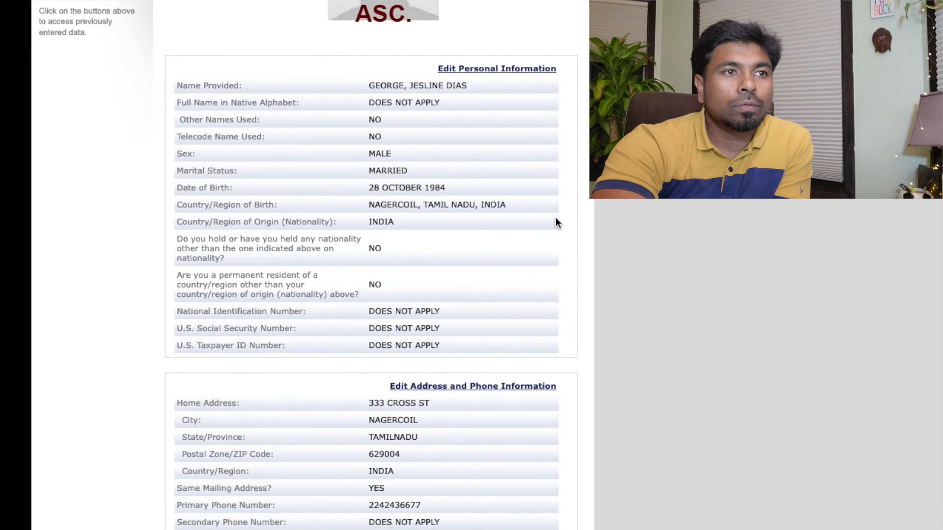
{"action": "scroll", "coordinate": [581, 214], "scroll_direction": "down", "scroll_amount": 3}
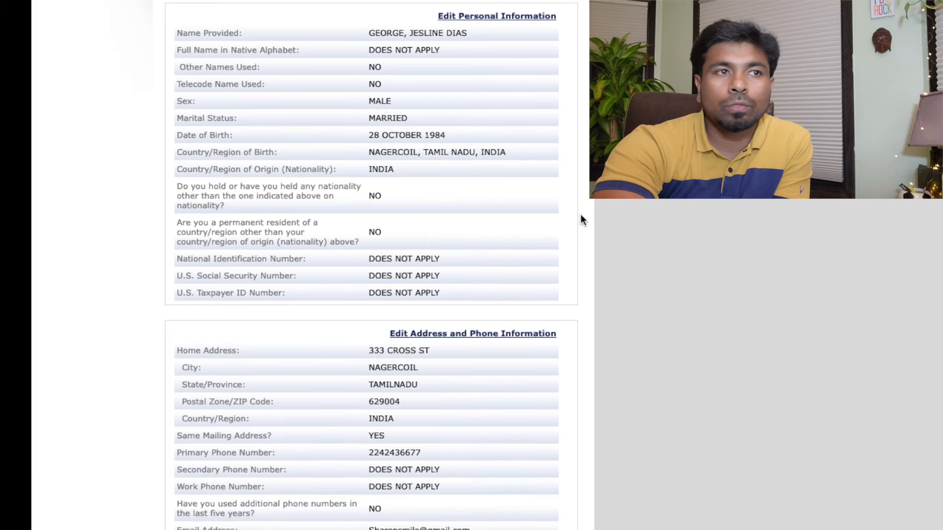
{"action": "scroll", "coordinate": [580, 214], "scroll_direction": "down", "scroll_amount": 5}
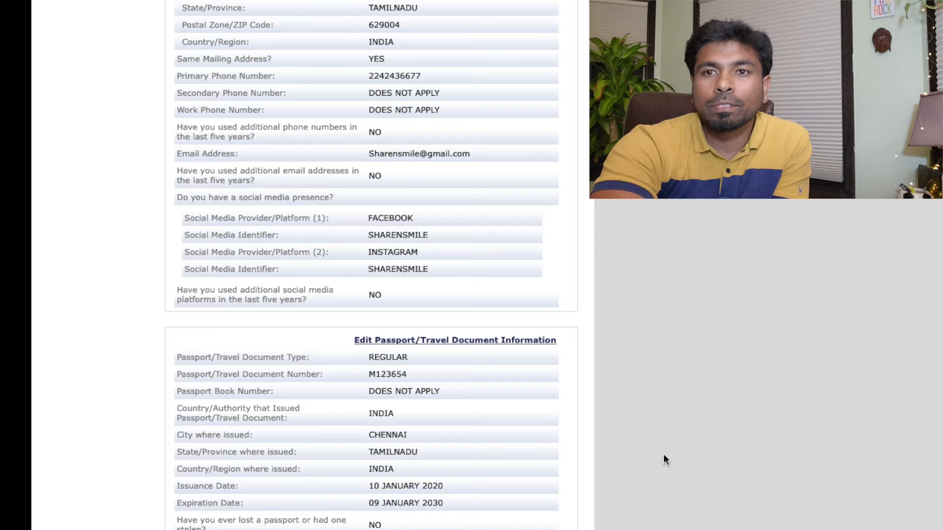
{"action": "scroll", "coordinate": [614, 471], "scroll_direction": "down", "scroll_amount": 1}
{"action": "left_click", "coordinate": [525, 521]}
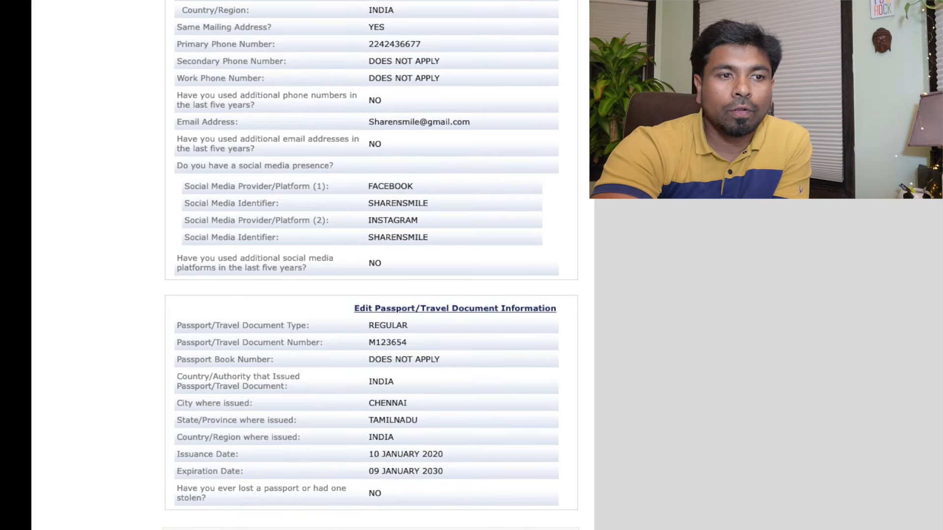
{"action": "scroll", "coordinate": [588, 499], "scroll_direction": "down", "scroll_amount": 1}
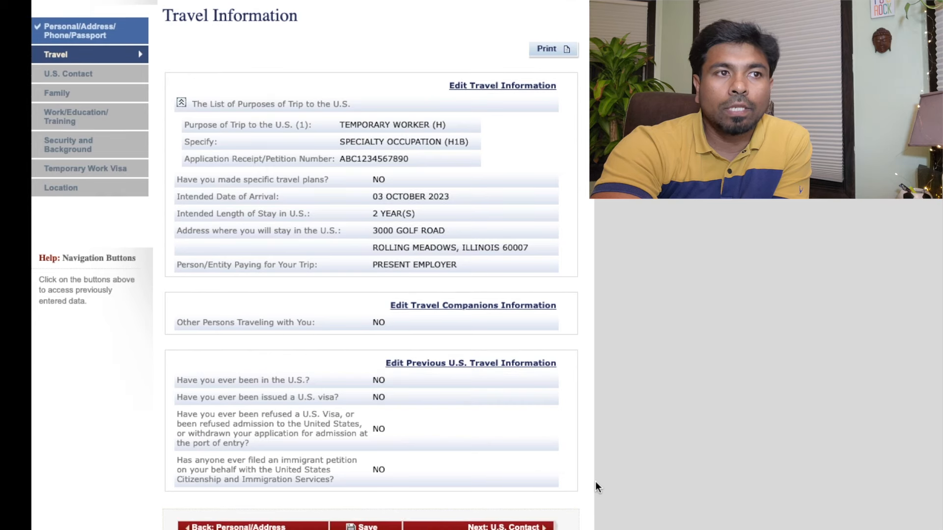
Advance through the U.S. contact, family, work/education and temporary work visa reviews to Location
{"action": "left_click", "coordinate": [460, 523]}
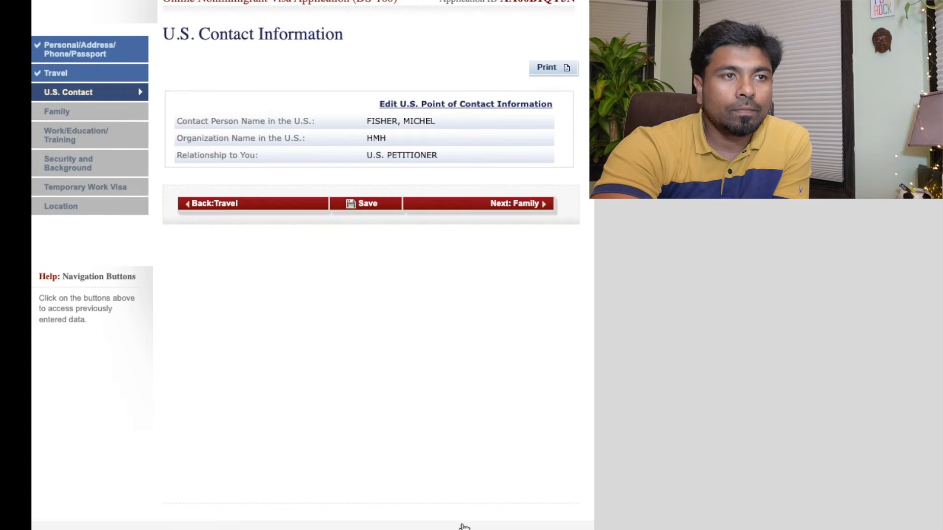
{"action": "left_click", "coordinate": [539, 205]}
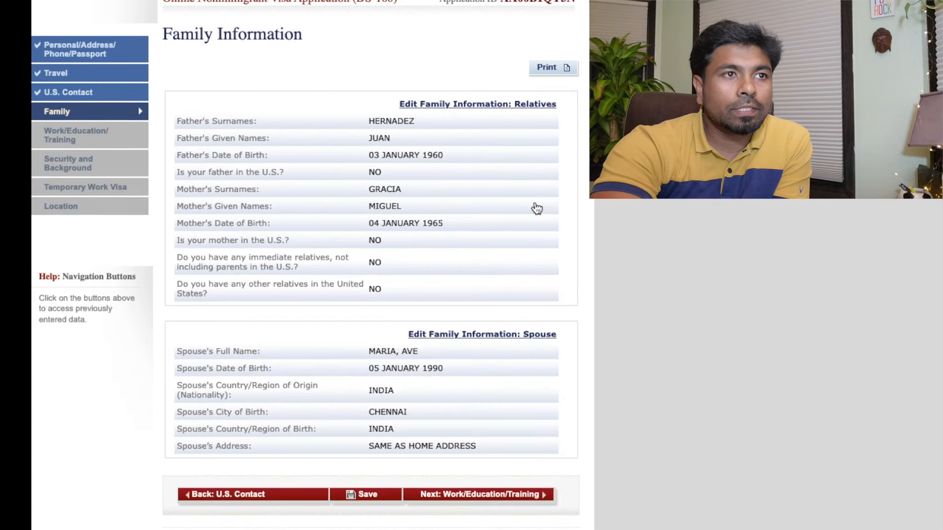
{"action": "left_click", "coordinate": [482, 496]}
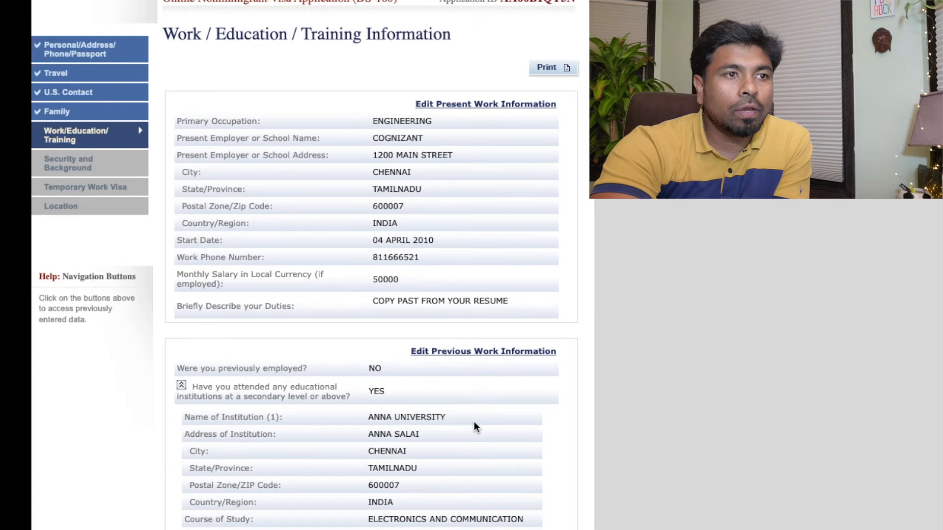
{"action": "scroll", "coordinate": [475, 441], "scroll_direction": "down", "scroll_amount": 8}
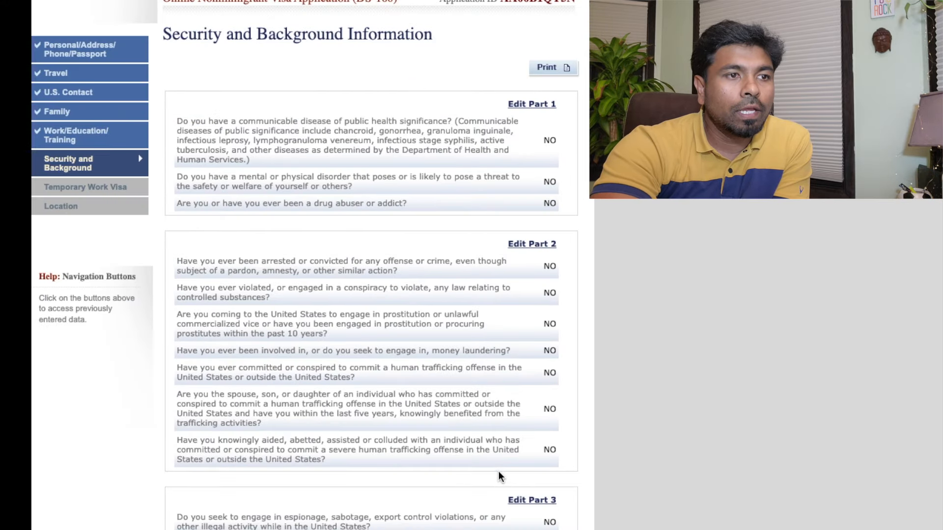
{"action": "scroll", "coordinate": [497, 473], "scroll_direction": "down", "scroll_amount": 1}
{"action": "scroll", "coordinate": [497, 471], "scroll_direction": "down", "scroll_amount": 10}
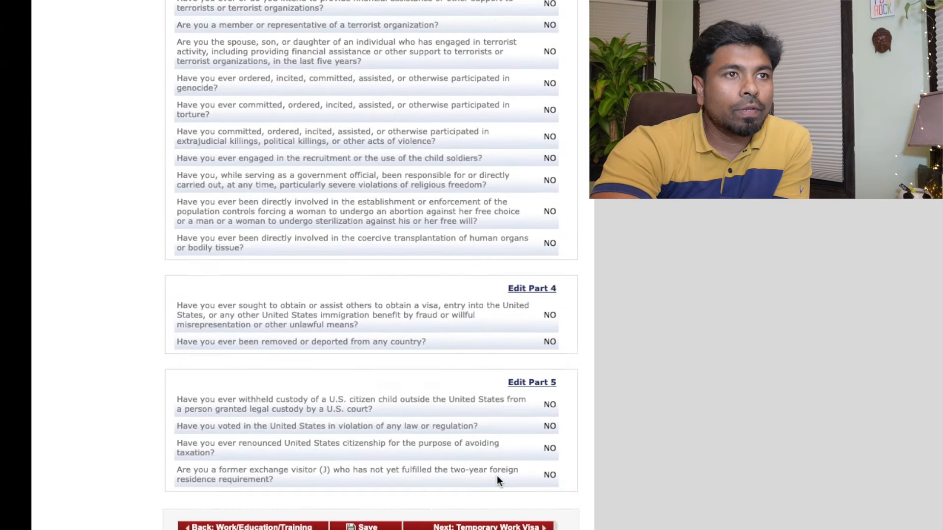
{"action": "left_click", "coordinate": [497, 520]}
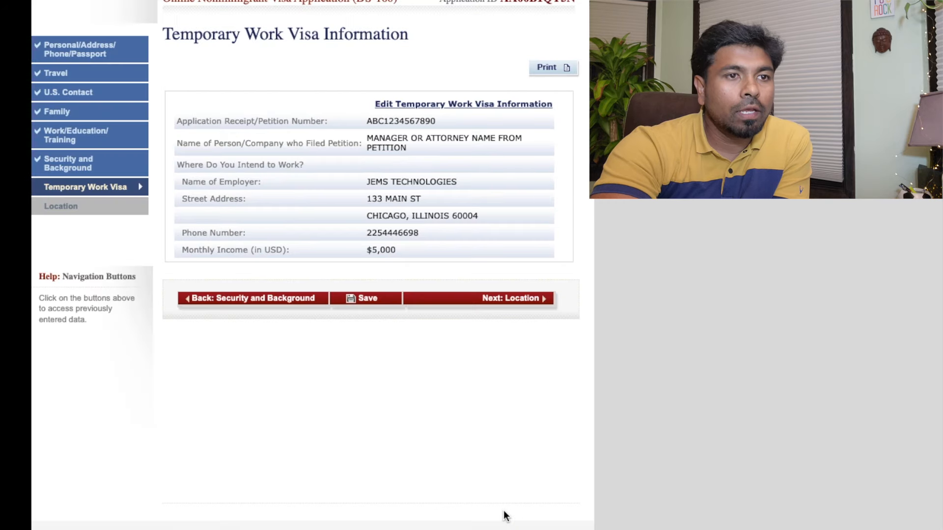
{"action": "left_click", "coordinate": [489, 300]}
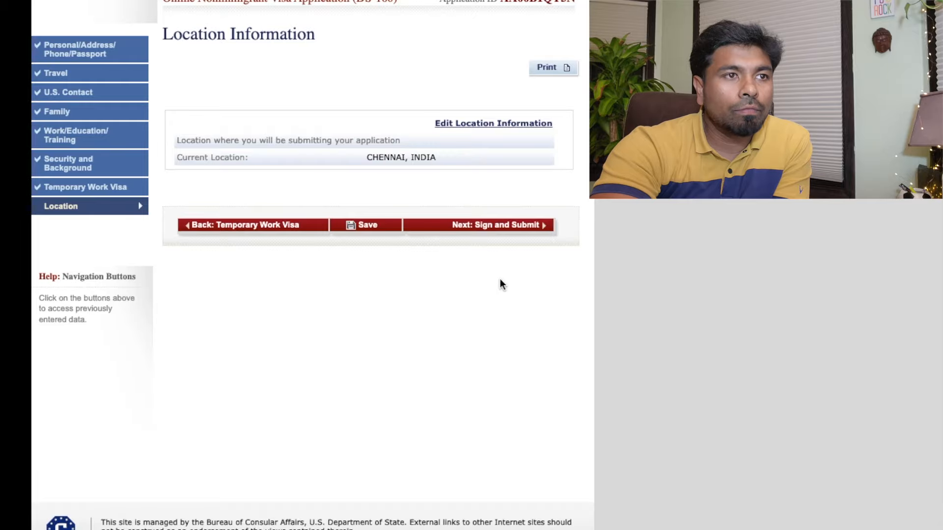
Open Sign and Submit and scroll to the Human Trafficking Prevention pamphlet certification
{"action": "left_click", "coordinate": [504, 226]}
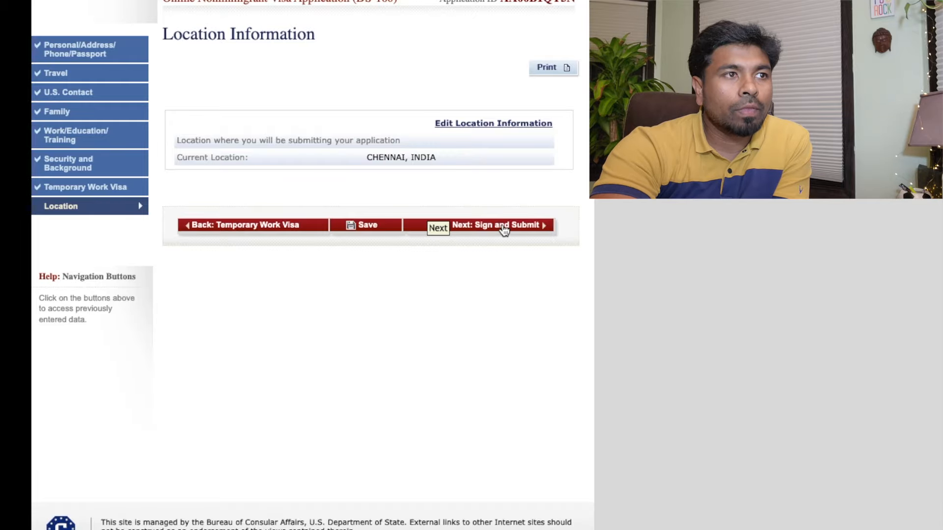
{"action": "scroll", "coordinate": [456, 294], "scroll_direction": "down", "scroll_amount": 15}
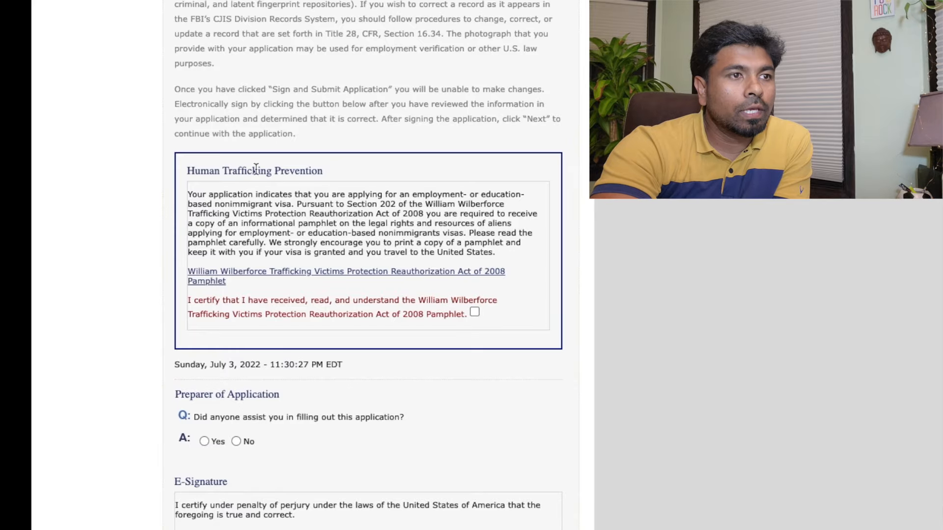
{"action": "scroll", "coordinate": [349, 309], "scroll_direction": "up", "scroll_amount": 3}
{"action": "scroll", "coordinate": [356, 275], "scroll_direction": "up", "scroll_amount": 13}
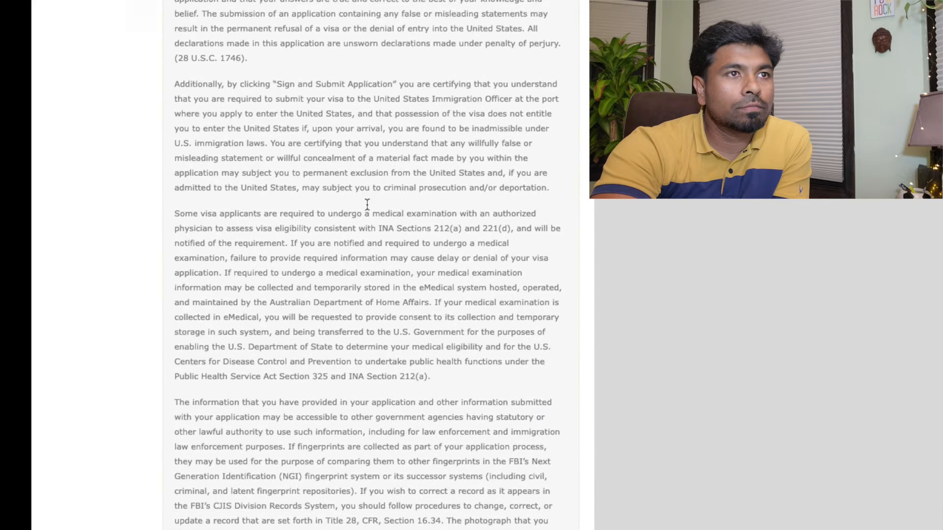
{"action": "scroll", "coordinate": [363, 294], "scroll_direction": "down", "scroll_amount": 12}
{"action": "scroll", "coordinate": [363, 295], "scroll_direction": "down", "scroll_amount": 6}
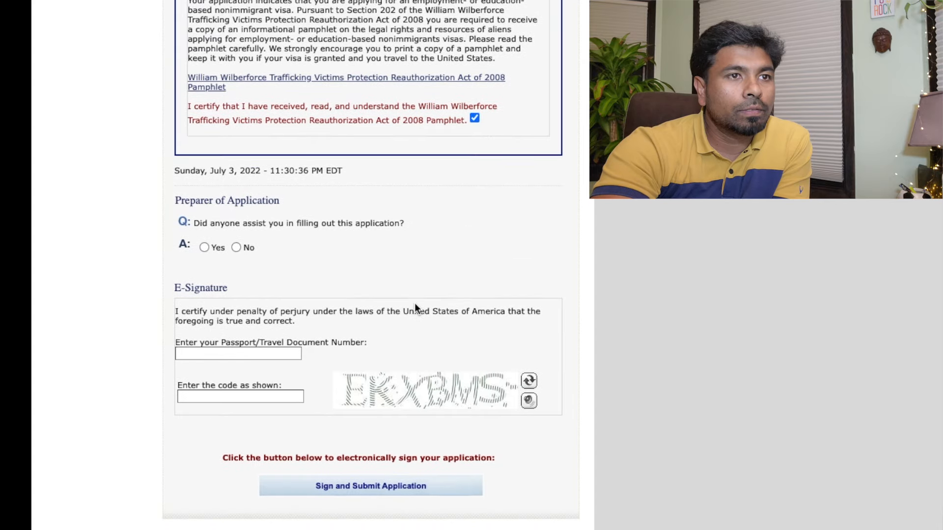
{"action": "scroll", "coordinate": [411, 301], "scroll_direction": "down", "scroll_amount": 2}
{"action": "scroll", "coordinate": [355, 199], "scroll_direction": "up", "scroll_amount": 1}
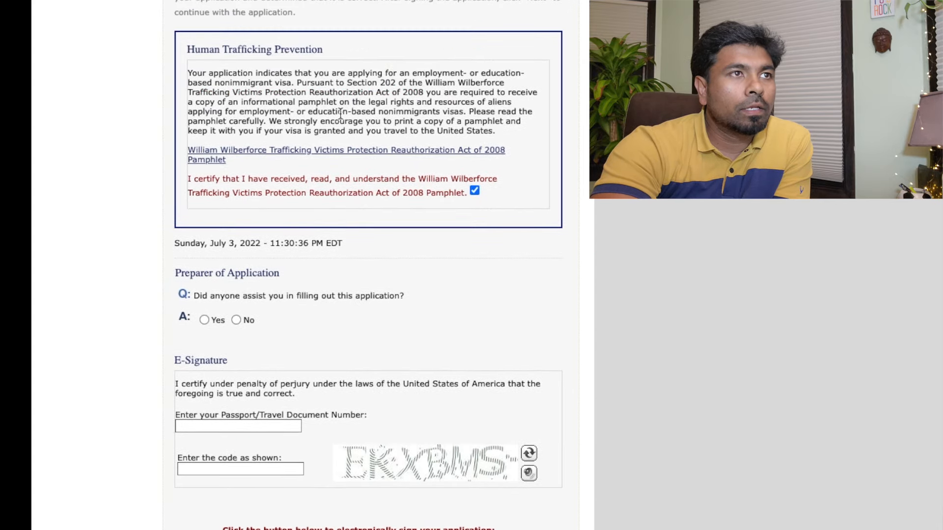
{"action": "scroll", "coordinate": [299, 253], "scroll_direction": "down", "scroll_amount": 1}
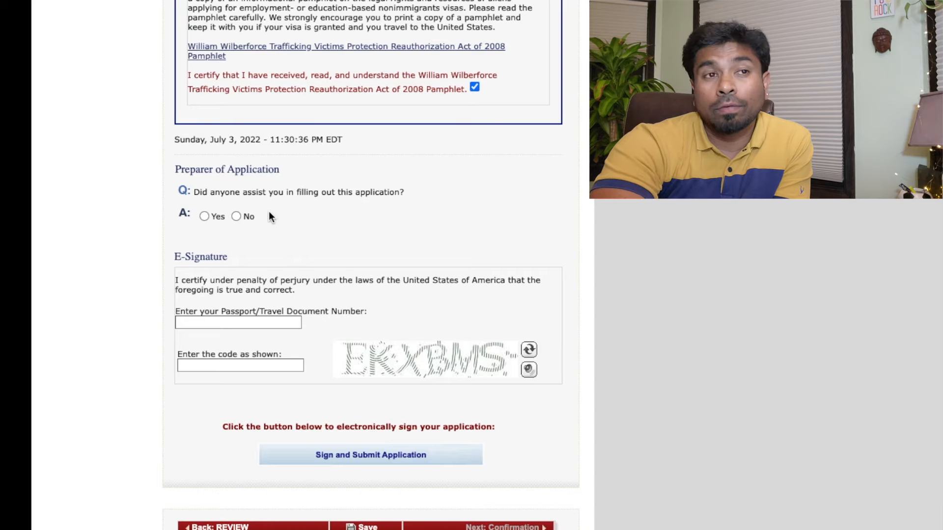
Switch the preparer answer from Yes to No, then click into the passport number field
{"action": "left_click", "coordinate": [204, 216]}
{"action": "scroll", "coordinate": [269, 236], "scroll_direction": "down", "scroll_amount": 5}
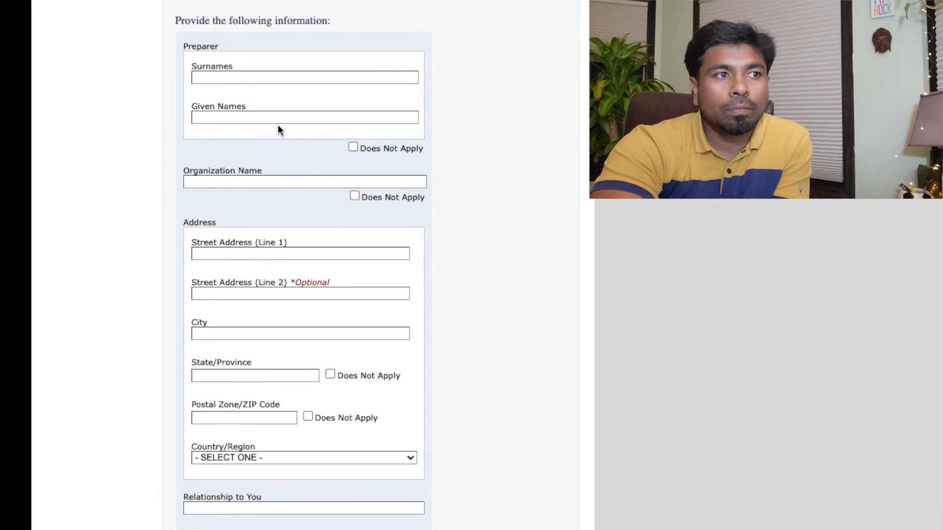
{"action": "scroll", "coordinate": [293, 263], "scroll_direction": "down", "scroll_amount": 5}
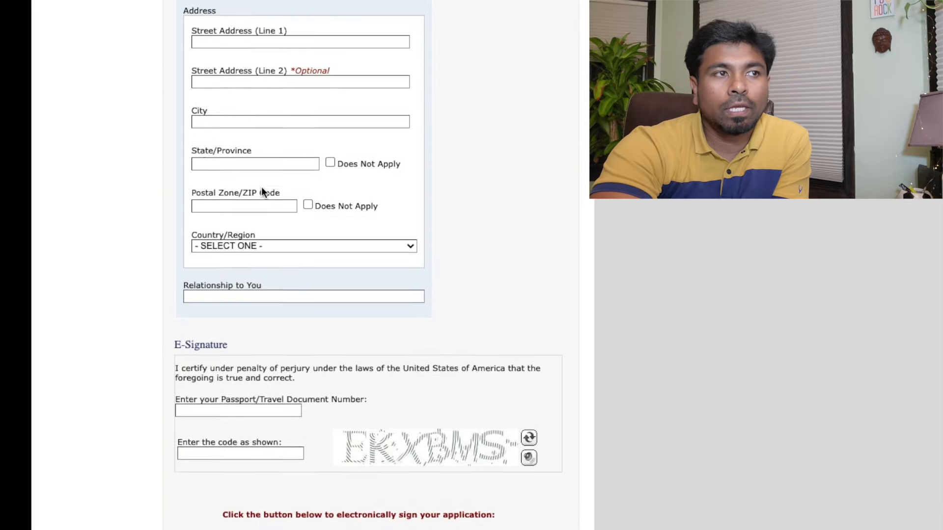
{"action": "scroll", "coordinate": [261, 184], "scroll_direction": "up", "scroll_amount": 3}
{"action": "scroll", "coordinate": [253, 104], "scroll_direction": "up", "scroll_amount": 7}
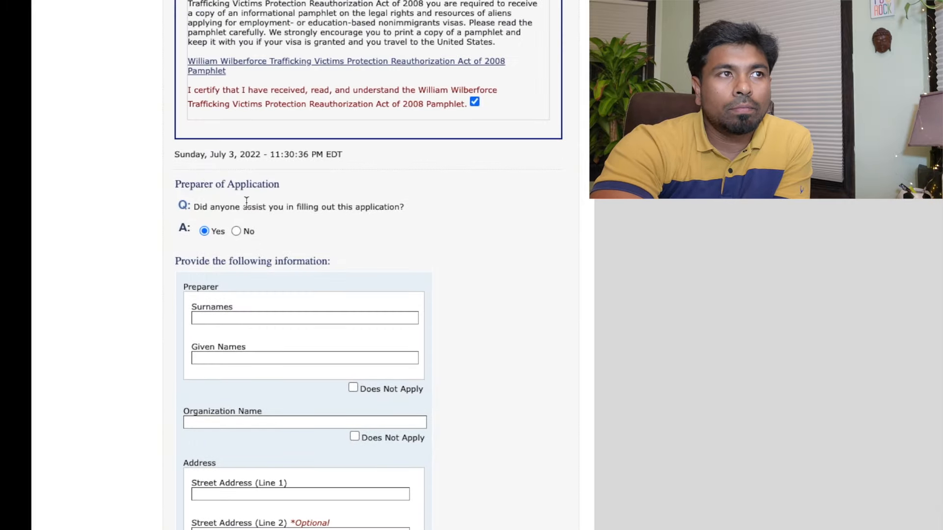
{"action": "left_click", "coordinate": [235, 231]}
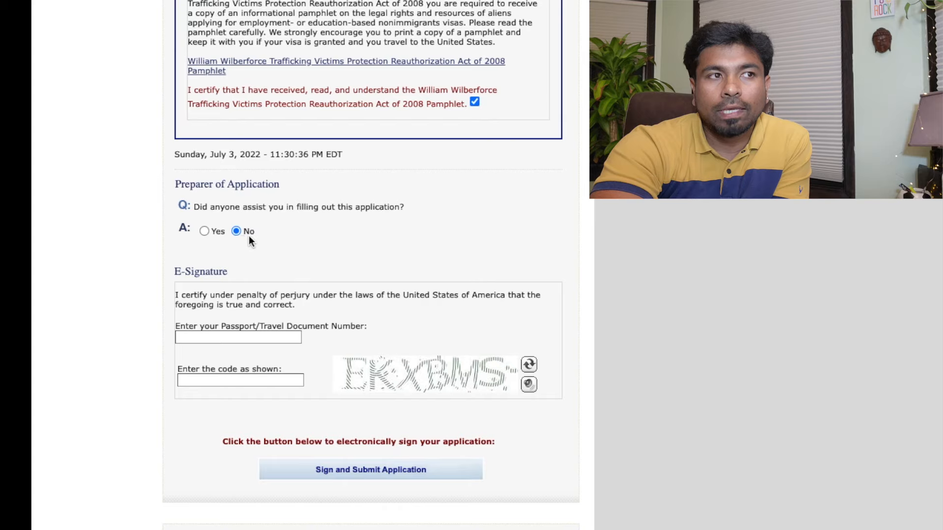
{"action": "left_click", "coordinate": [252, 339]}
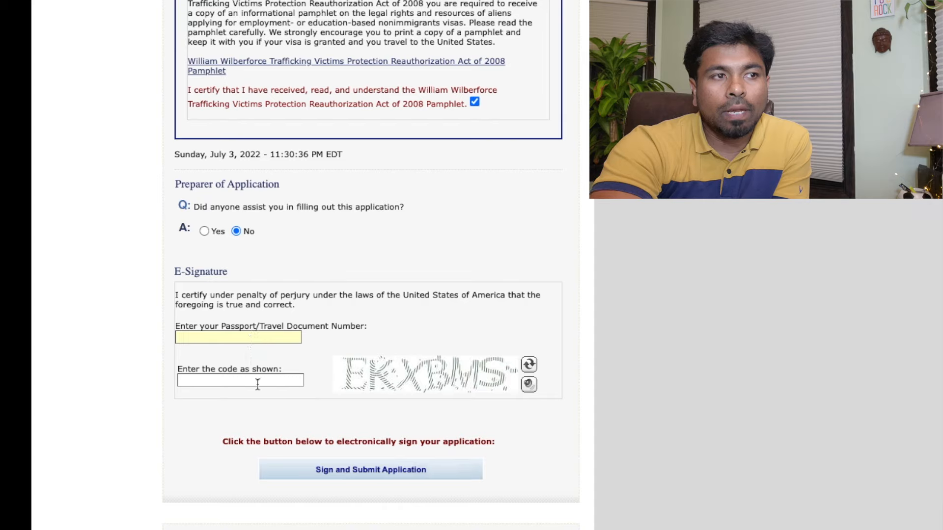